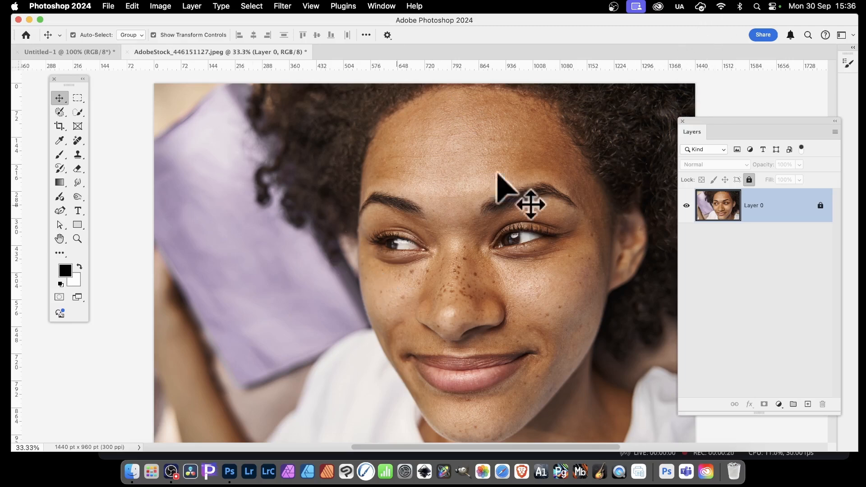
pyautogui.click(110, 6)
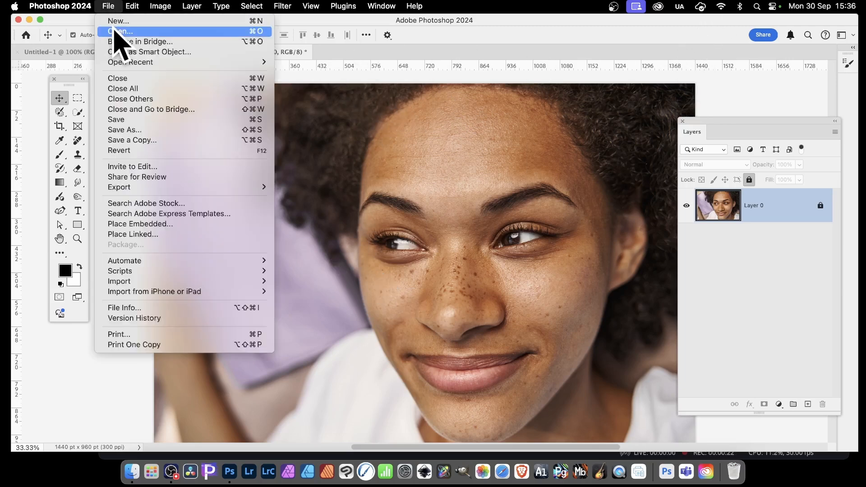
pyautogui.click(657, 164)
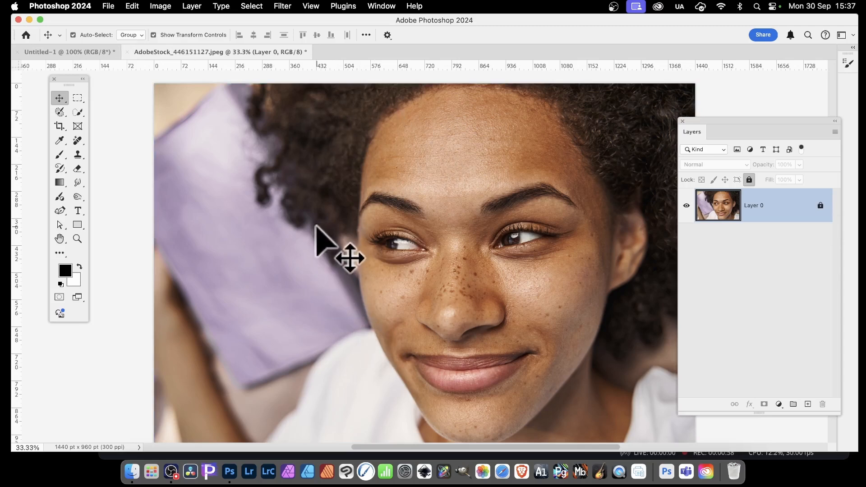
pyautogui.click(159, 6)
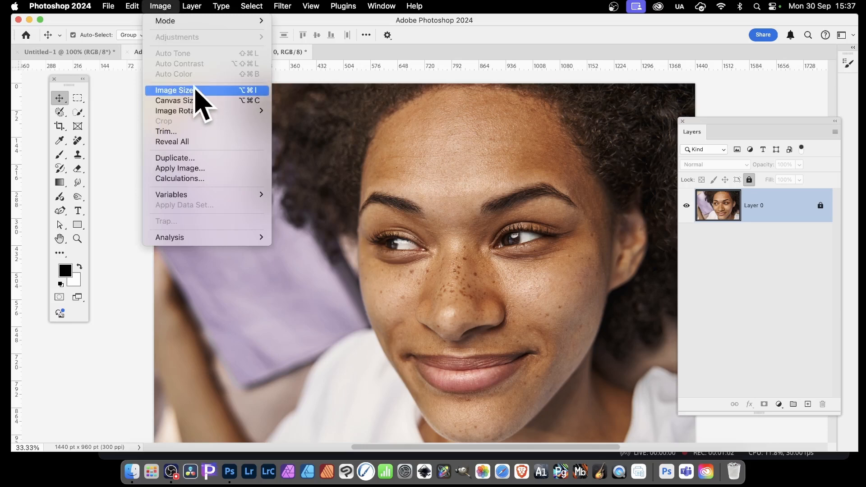
pyautogui.click(412, 137)
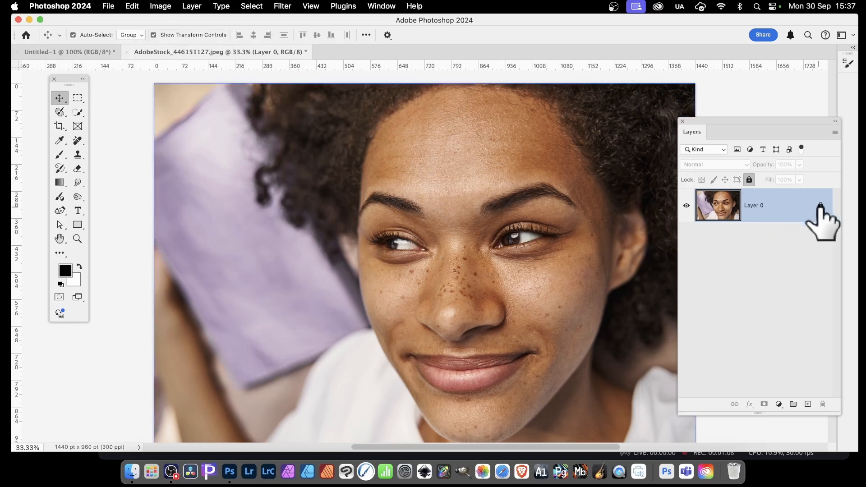
# Step: Unlock the portrait image layer so it can be edited
pyautogui.click(821, 206)
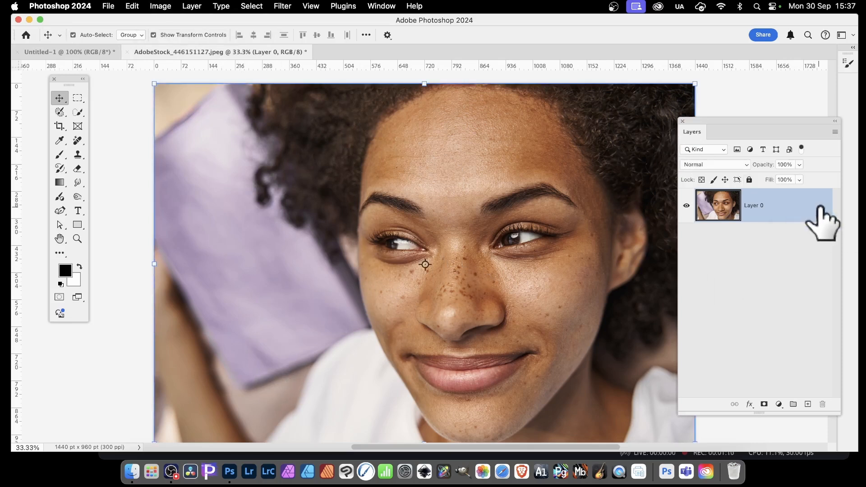
pyautogui.click(749, 179)
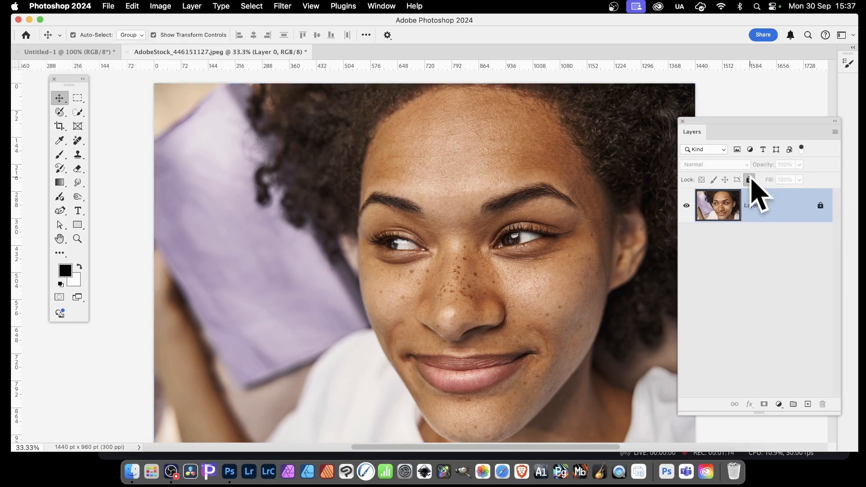
pyautogui.click(750, 180)
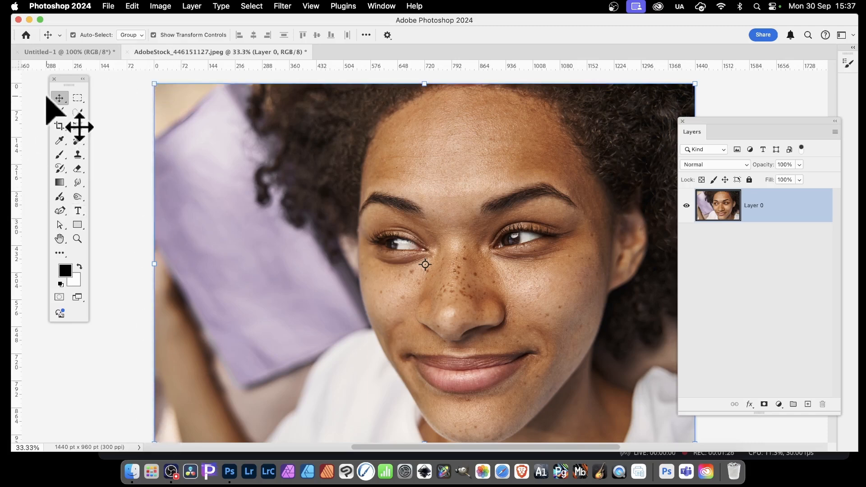
# Step: Hide the transform controls, drag the image layer upward with the Move tool, and undo the move
pyautogui.click(66, 102)
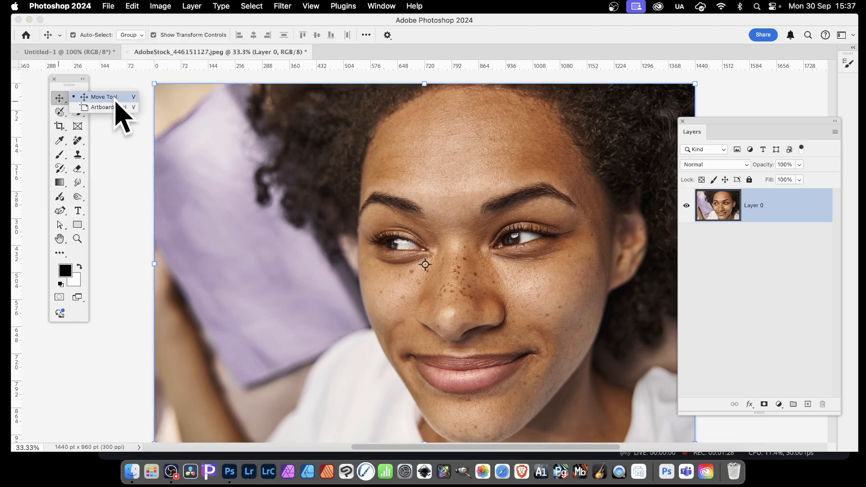
pyautogui.click(155, 35)
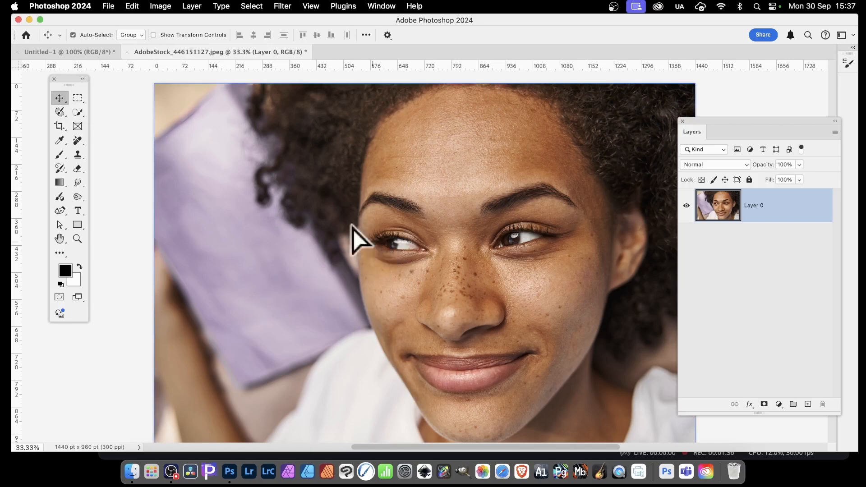
pyautogui.moveTo(352, 225); pyautogui.dragTo(338, 121)
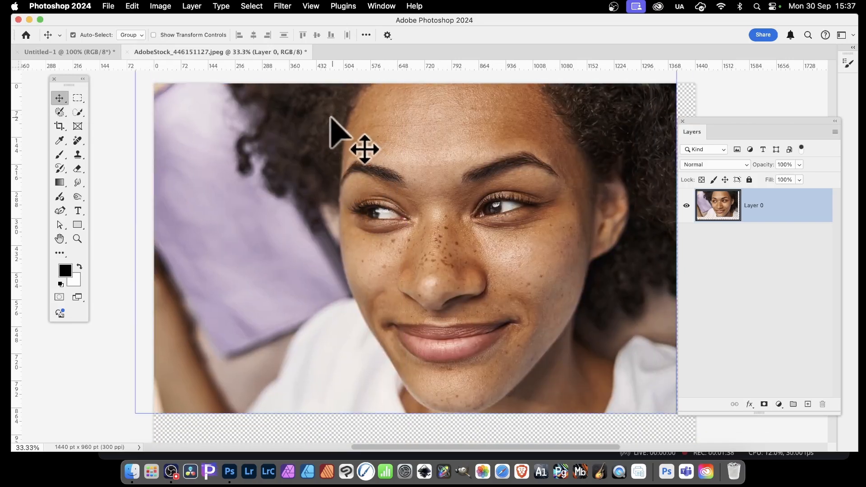
pyautogui.press('super+z')
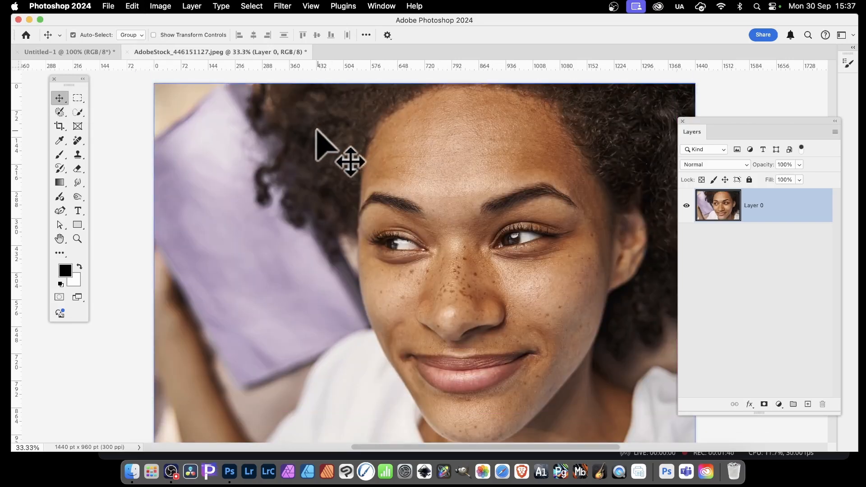
# Step: Show the transform controls, scale the image down from its corner and rotate it, then cancel the transform
pyautogui.click(155, 35)
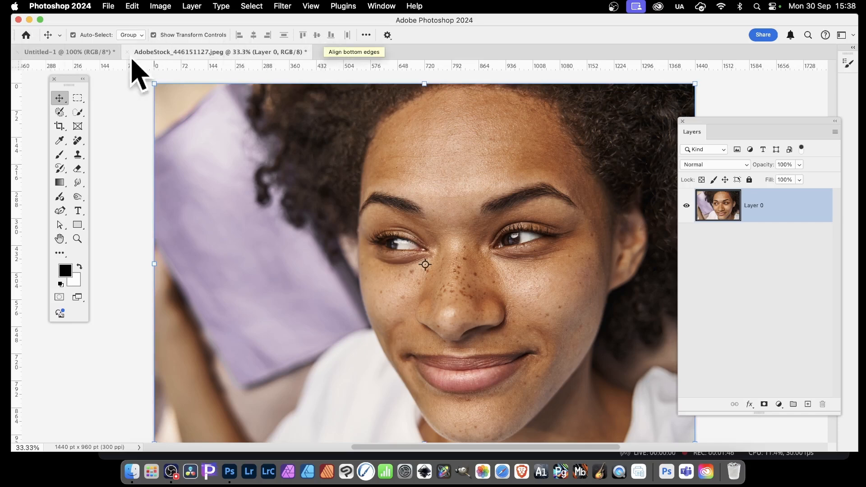
pyautogui.moveTo(154, 84); pyautogui.dragTo(441, 271)
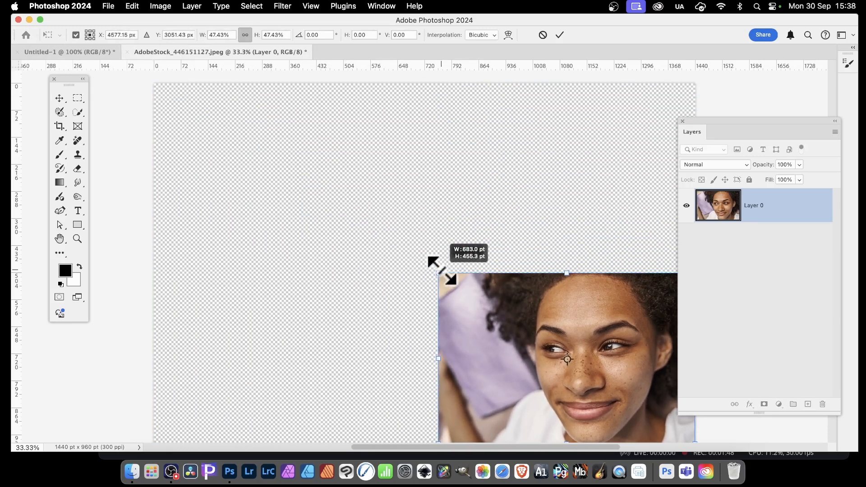
pyautogui.moveTo(528, 357); pyautogui.dragTo(335, 208)
pyautogui.moveTo(380, 110); pyautogui.dragTo(488, 120)
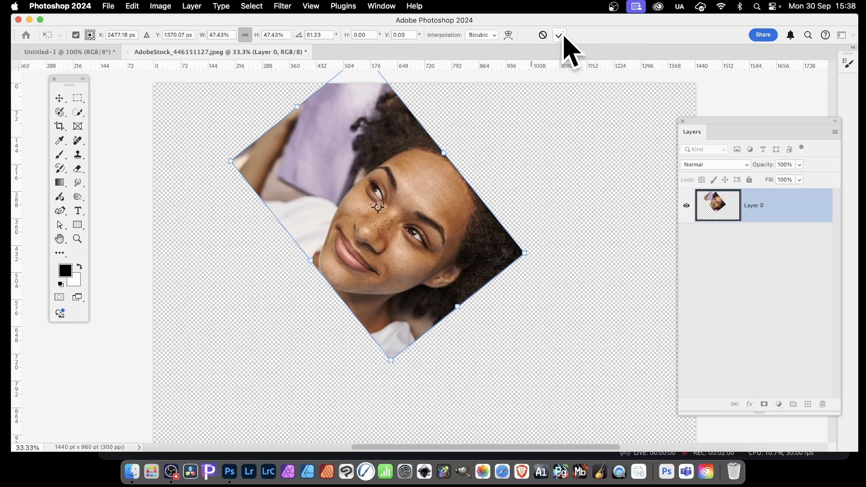
pyautogui.click(543, 35)
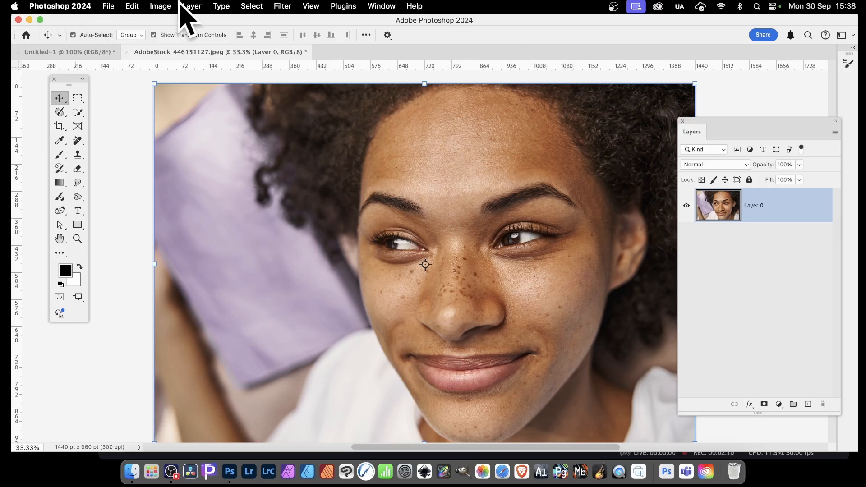
pyautogui.click(192, 6)
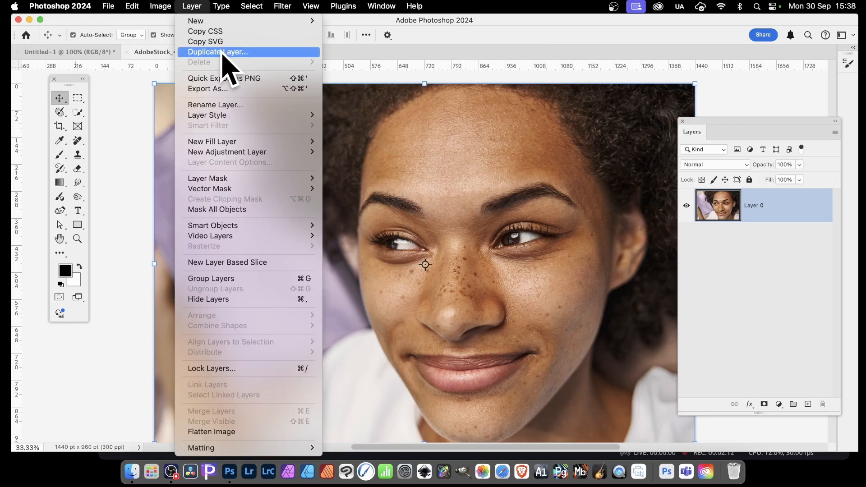
pyautogui.click(485, 150)
pyautogui.rightClick(440, 194)
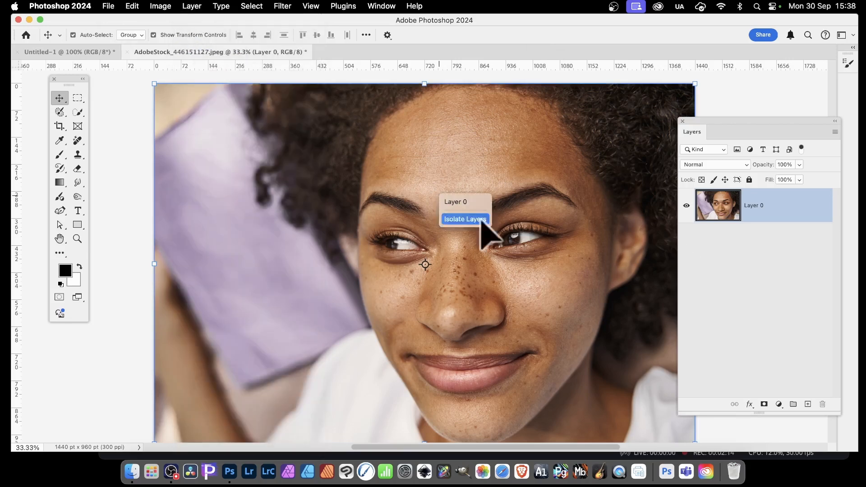
pyautogui.click(548, 300)
pyautogui.rightClick(404, 242)
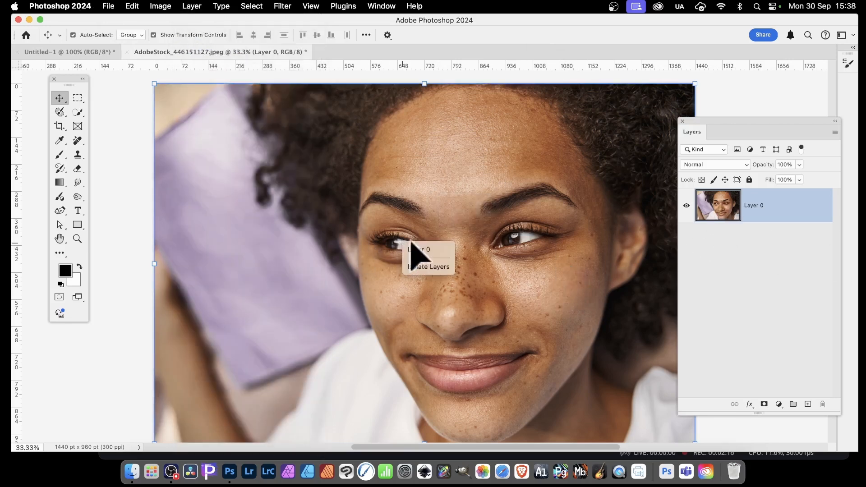
pyautogui.click(541, 278)
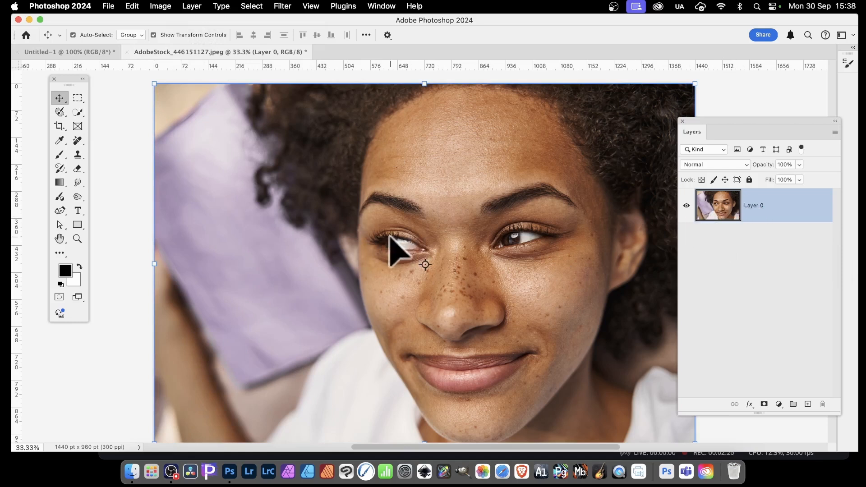
pyautogui.rightClick(721, 207)
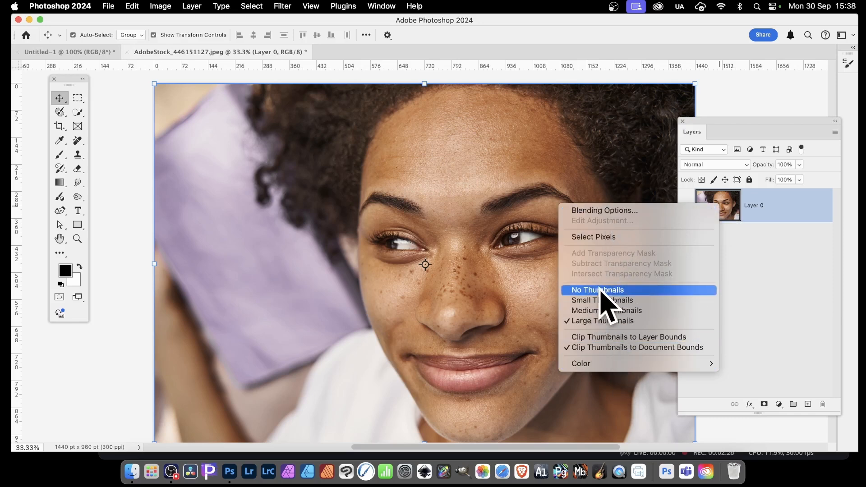
pyautogui.click(768, 265)
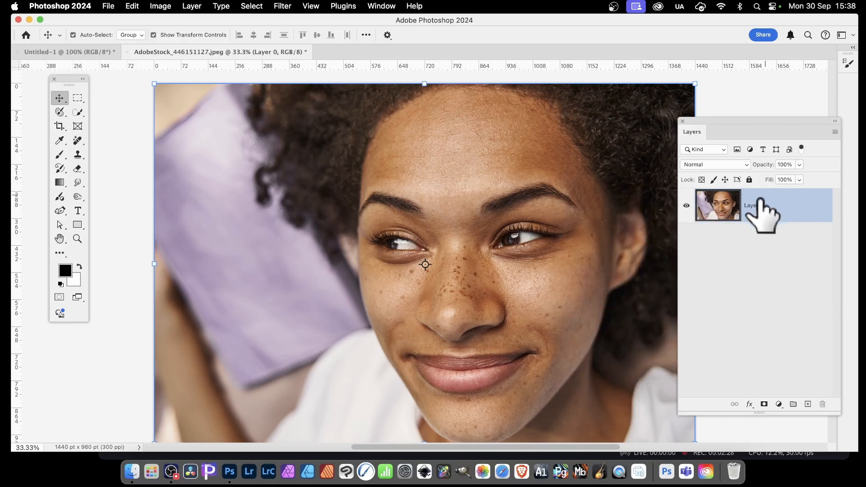
# Step: Duplicate the image layer twice to create two copy layers
pyautogui.rightClick(765, 213)
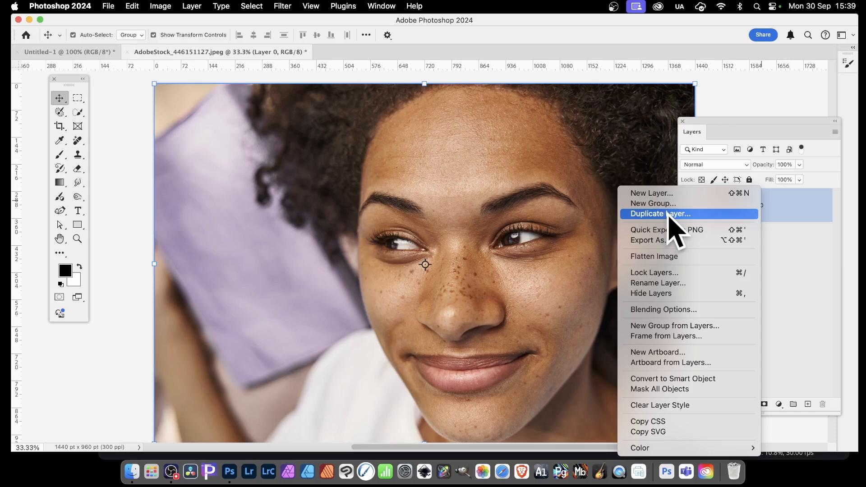
pyautogui.click(667, 214)
pyautogui.click(615, 198)
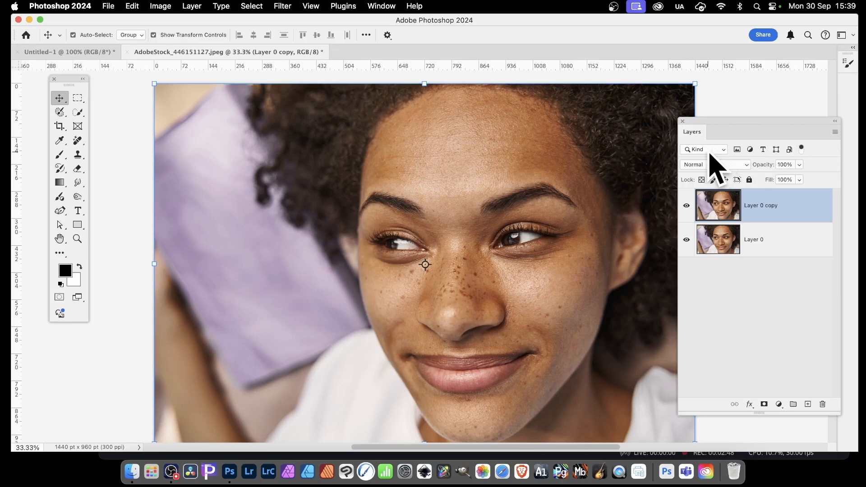
pyautogui.rightClick(776, 204)
pyautogui.click(724, 167)
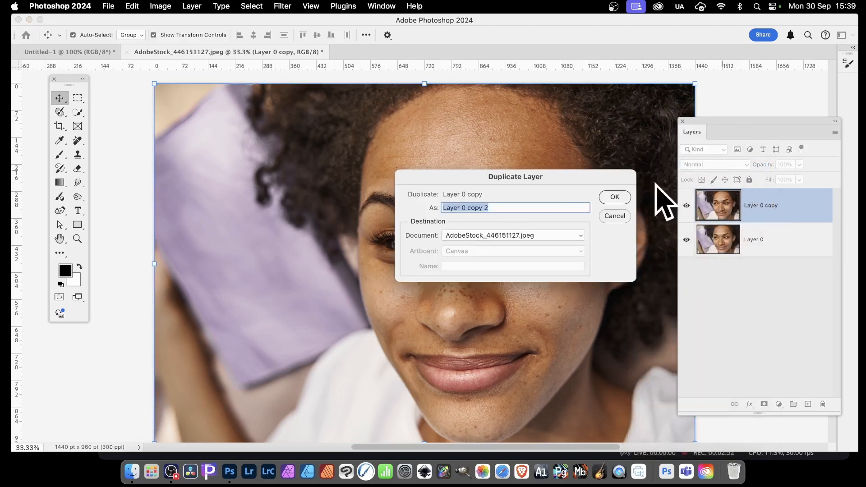
pyautogui.click(614, 195)
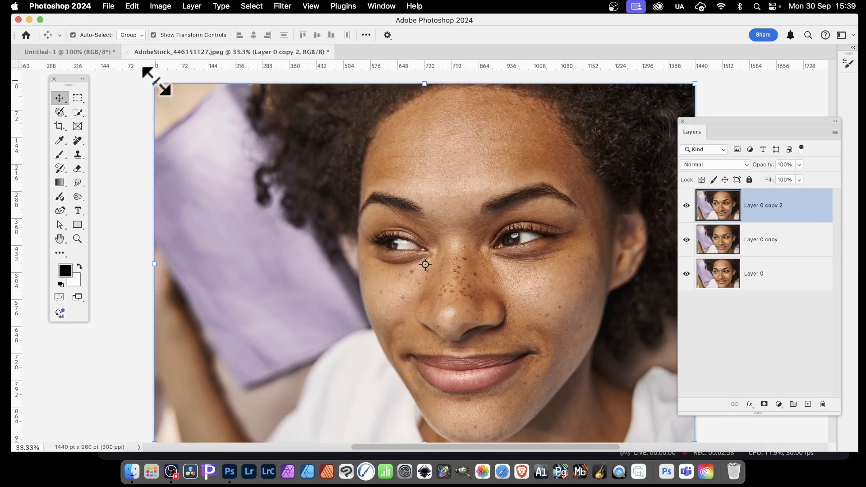
# Step: Scale the top copy down to about 51% and place it over the left part of the canvas
pyautogui.moveTo(155, 84); pyautogui.dragTo(431, 270)
pyautogui.moveTo(512, 358); pyautogui.dragTo(236, 213)
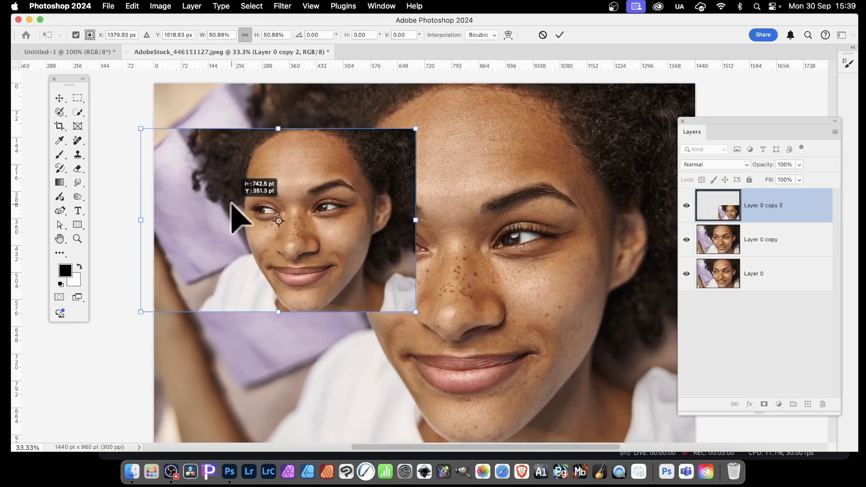
pyautogui.press('Return')
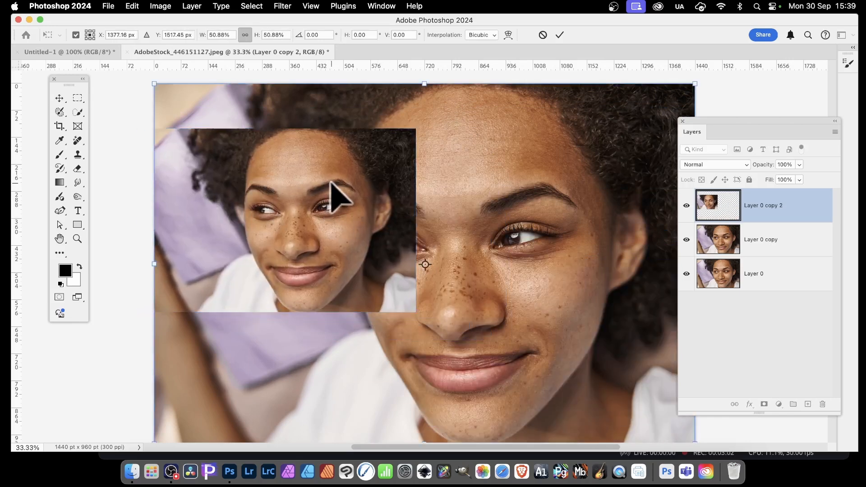
# Step: Move the middle copy layer up and to the left, then delete it
pyautogui.click(581, 252)
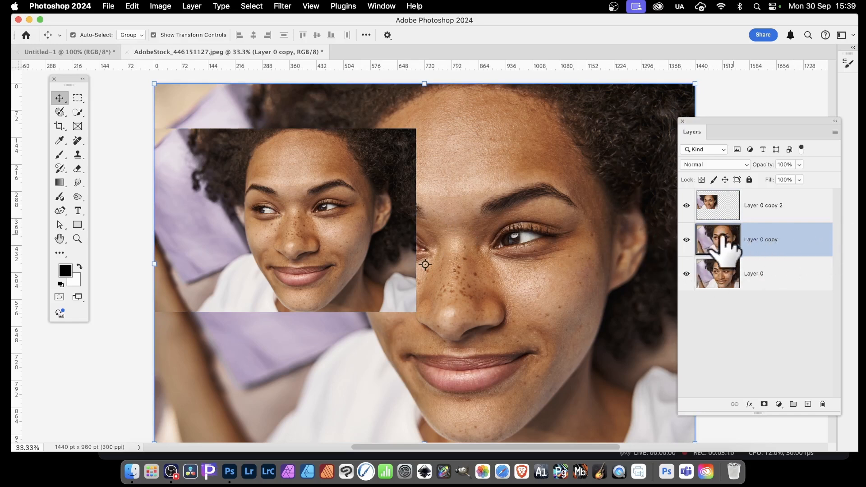
pyautogui.moveTo(594, 253); pyautogui.dragTo(436, 165)
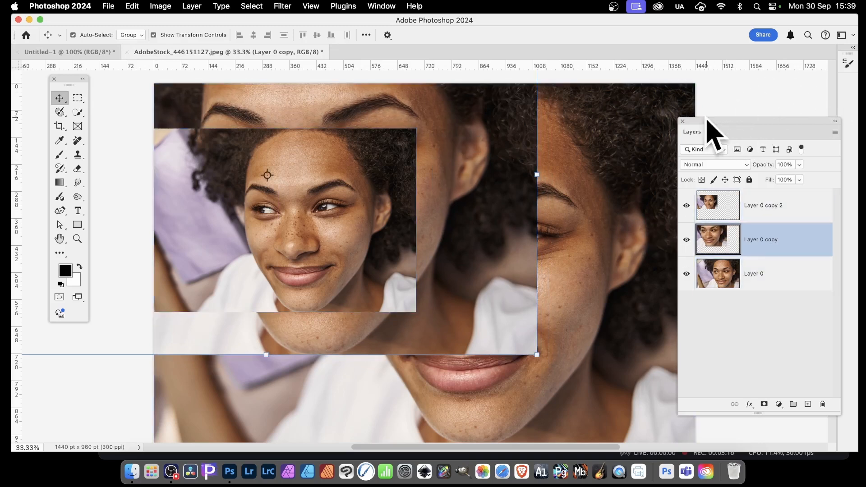
pyautogui.press('Delete')
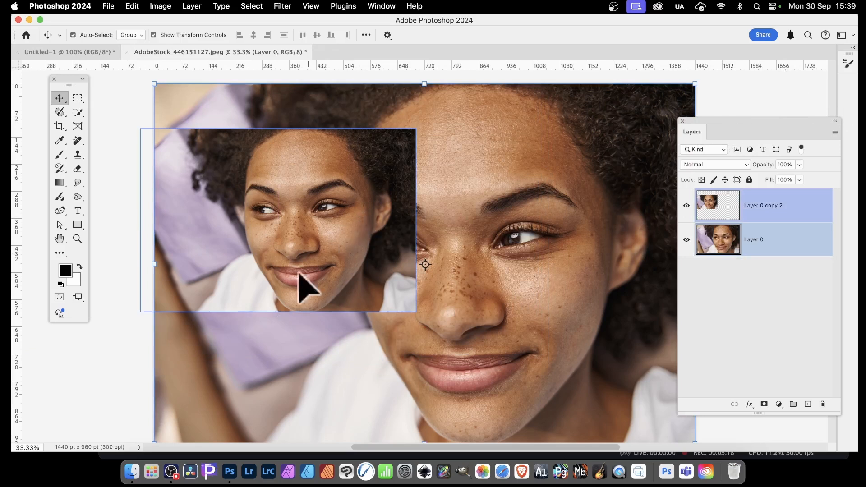
# Step: Shift the scaled top copy to the right and delete that layer
pyautogui.moveTo(326, 225); pyautogui.dragTo(413, 239)
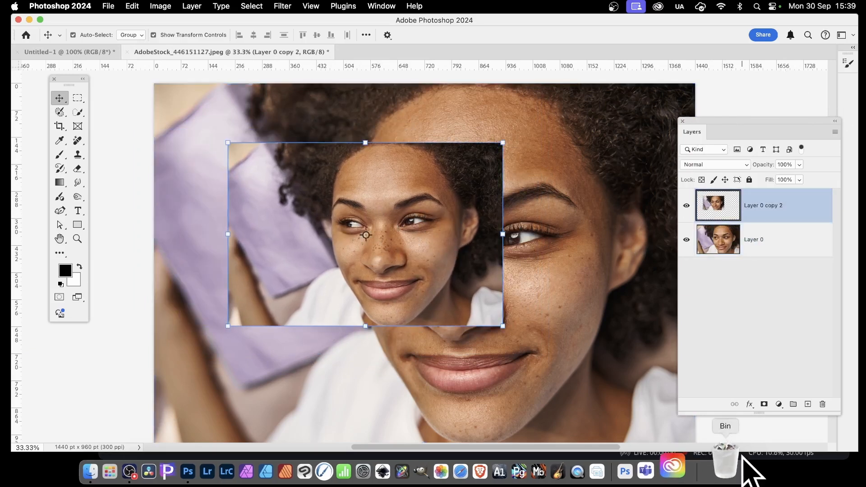
pyautogui.click(823, 405)
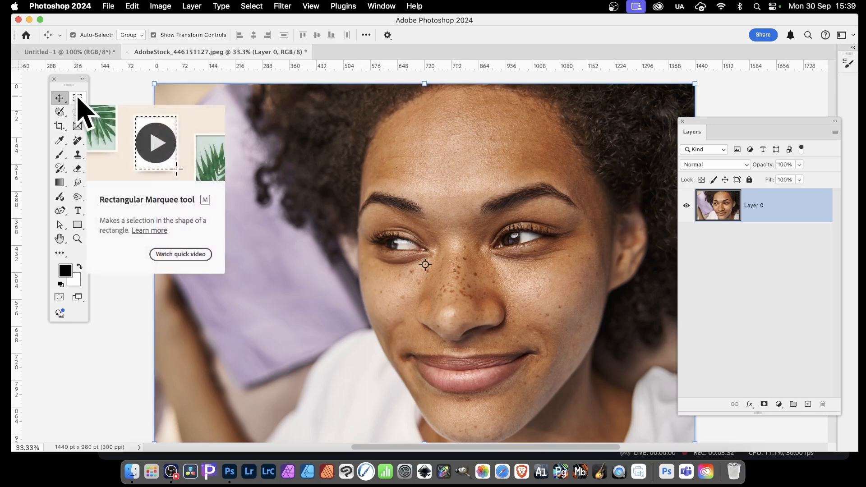
# Step: Draw a rectangular marquee selection covering the left half of the face from forehead to chin
pyautogui.moveTo(78, 98); pyautogui.dragTo(128, 101)
pyautogui.click(127, 96)
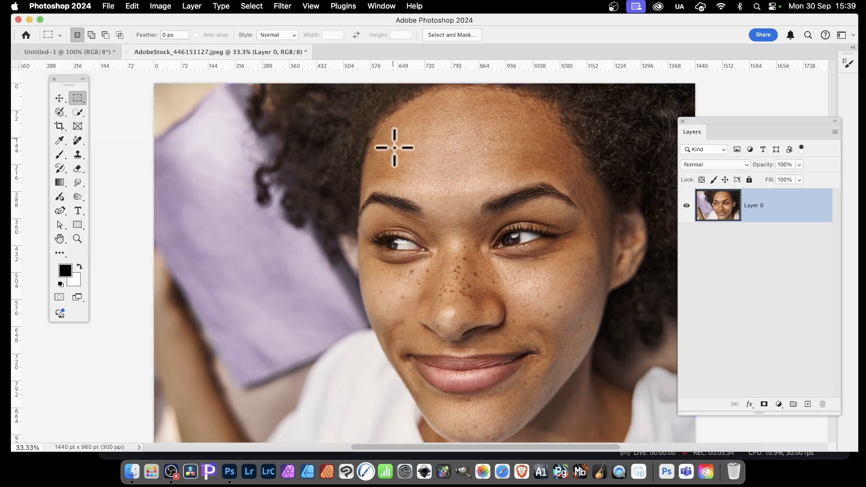
pyautogui.moveTo(358, 125); pyautogui.dragTo(448, 416)
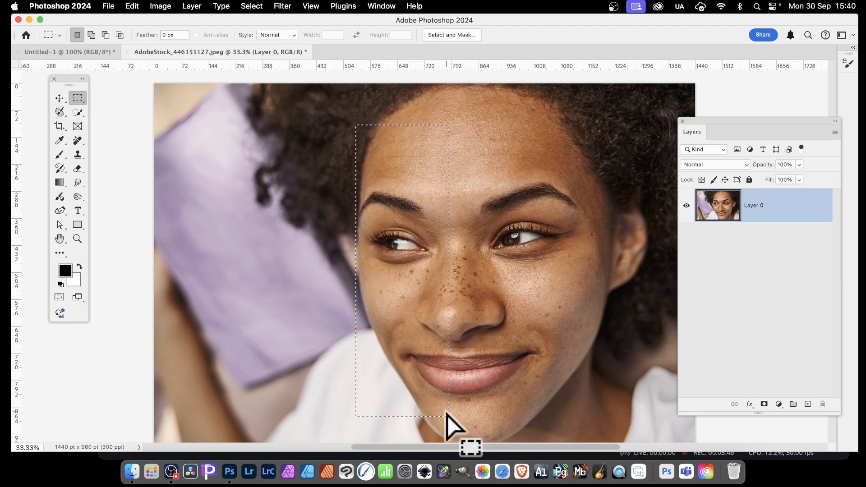
# Step: Copy the merged selected half of the face and paste it as a new layer
pyautogui.click(135, 5)
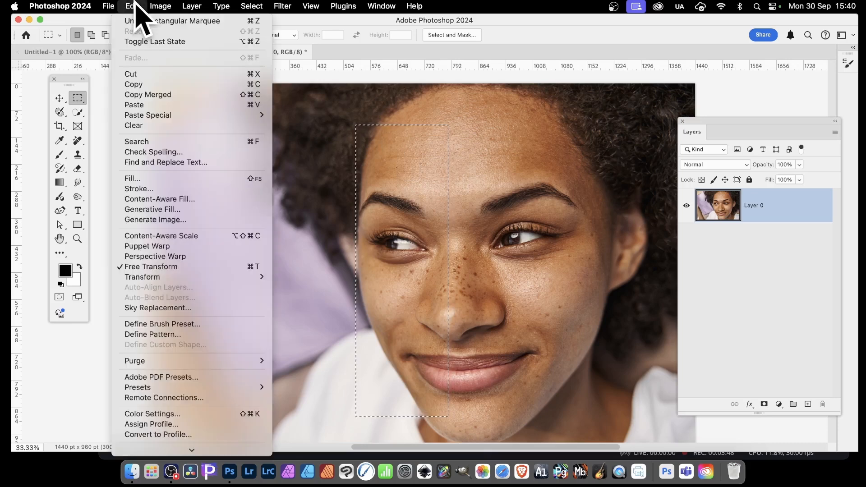
pyautogui.click(134, 6)
pyautogui.click(134, 5)
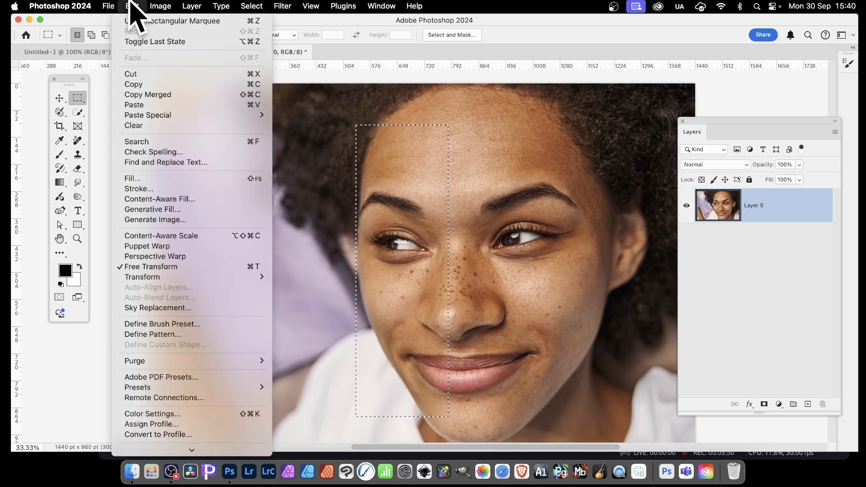
pyautogui.click(140, 95)
pyautogui.press('super+v')
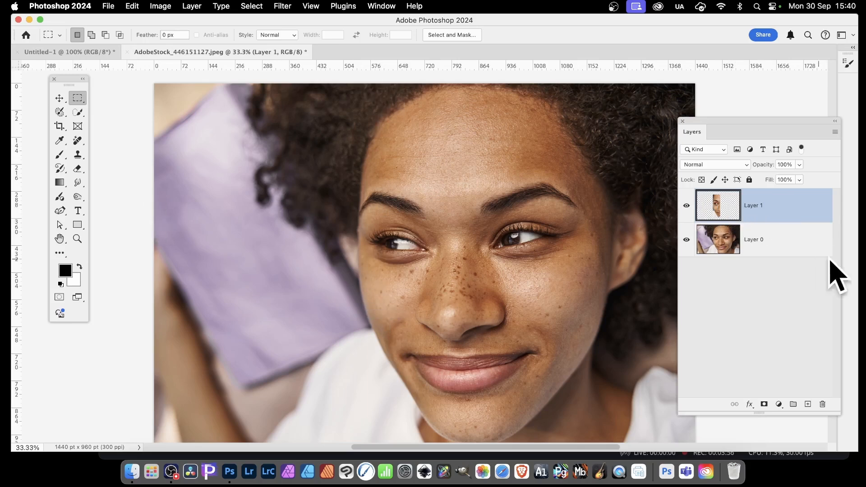
# Step: Try moving the pasted layer to the right with the Move tool, then undo those moves
pyautogui.click(724, 243)
pyautogui.click(754, 216)
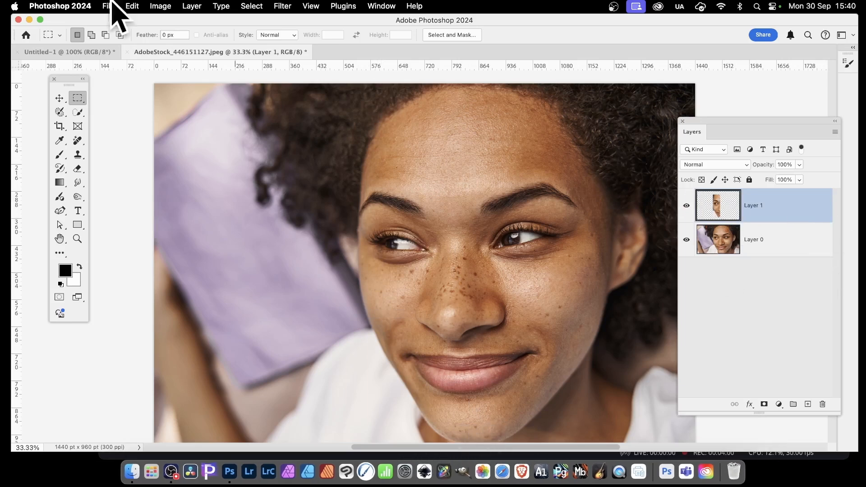
pyautogui.click(60, 98)
pyautogui.press('super+alt+a')
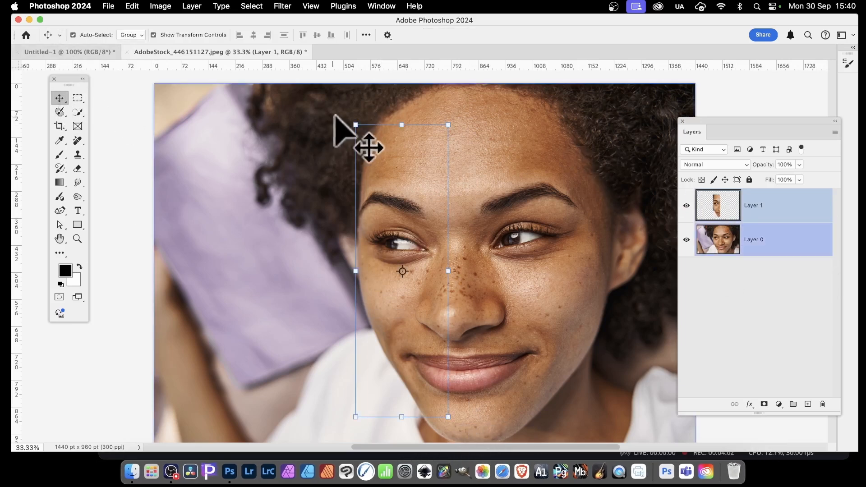
pyautogui.click(397, 196)
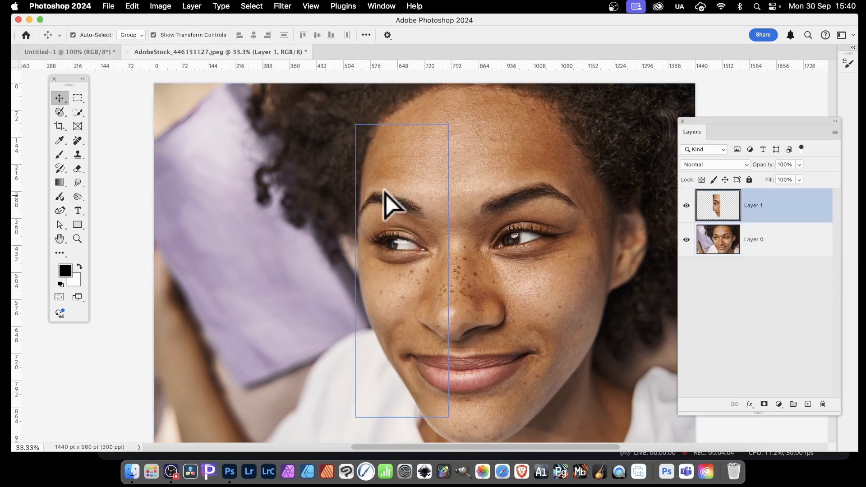
pyautogui.moveTo(385, 194); pyautogui.dragTo(624, 214)
pyautogui.press('super+z')
pyautogui.press('super+z')
pyautogui.press('super+z')
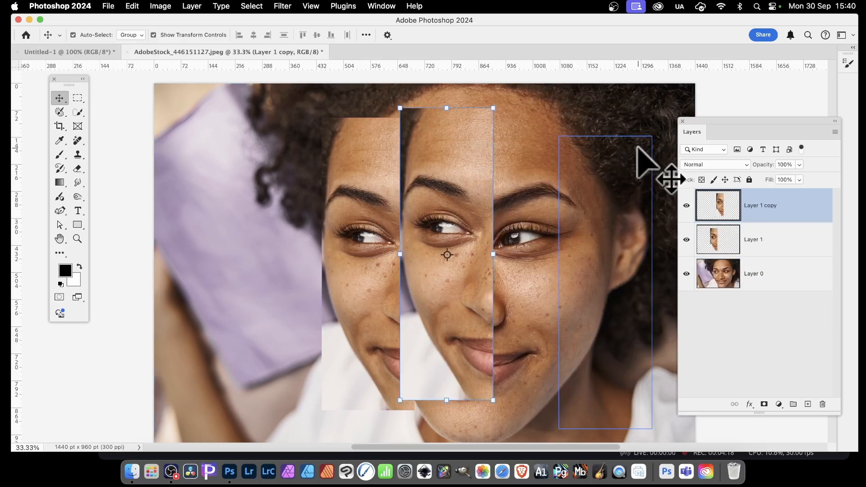
pyautogui.press('super+z')
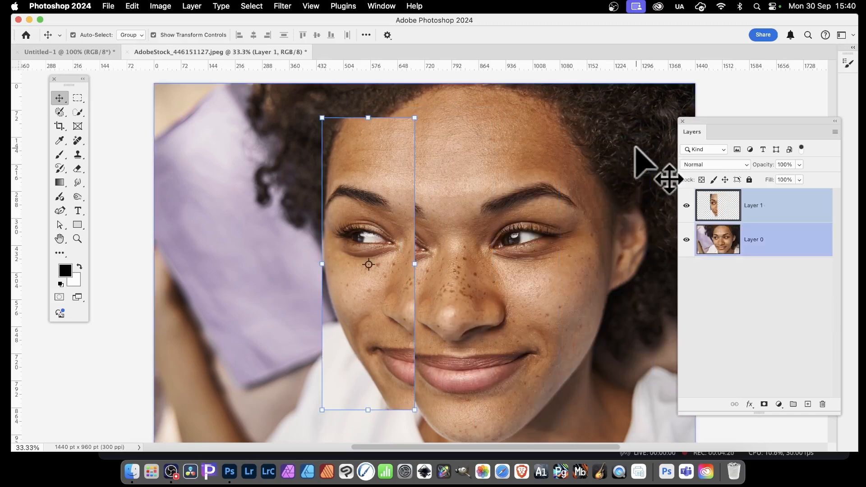
# Step: Scale the pasted layer down to about 6% of its size and commit the transform
pyautogui.moveTo(321, 118); pyautogui.dragTo(355, 410)
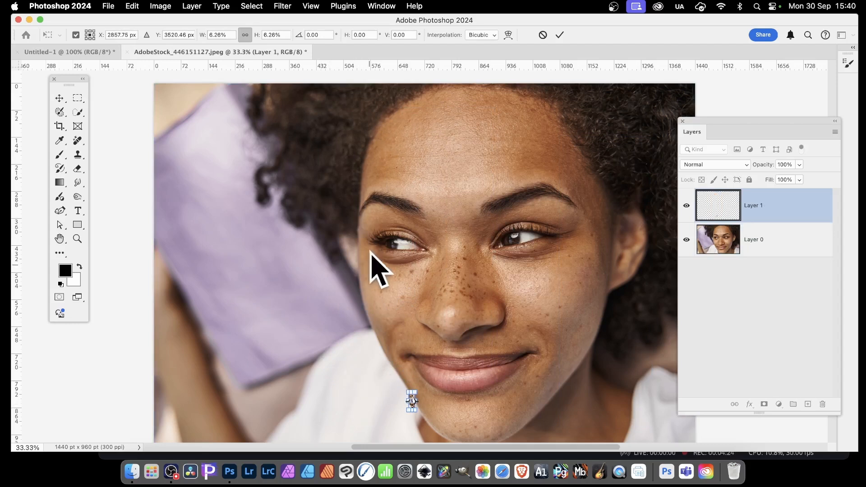
pyautogui.press('Return')
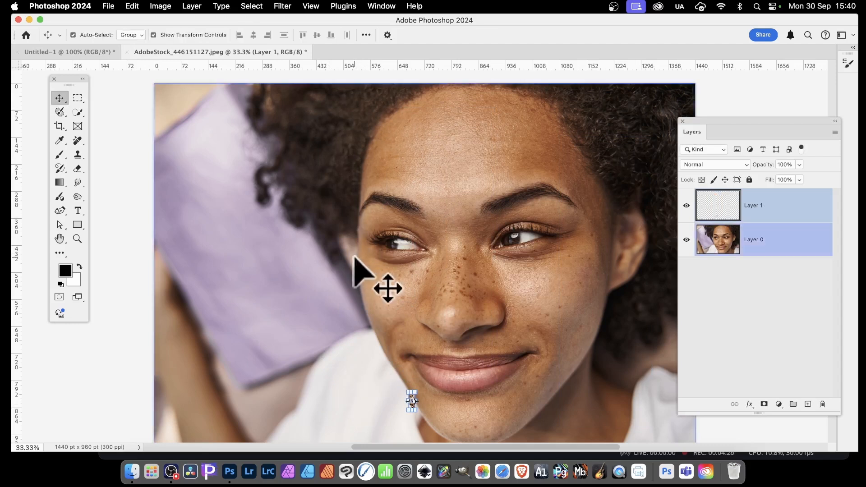
# Step: Scale the tiny pasted layer back up to about 1772% over the left side of the face and commit
pyautogui.moveTo(409, 393); pyautogui.dragTo(279, 172)
pyautogui.moveTo(378, 209); pyautogui.dragTo(340, 185)
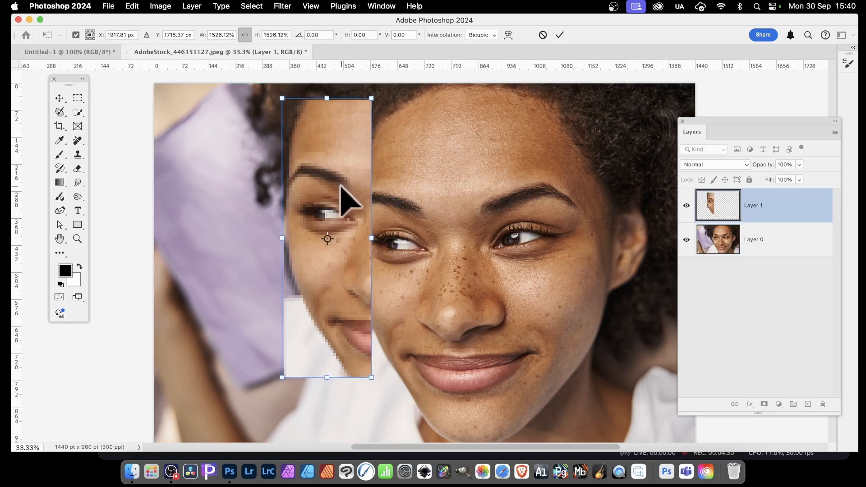
pyautogui.moveTo(371, 378); pyautogui.dragTo(386, 423)
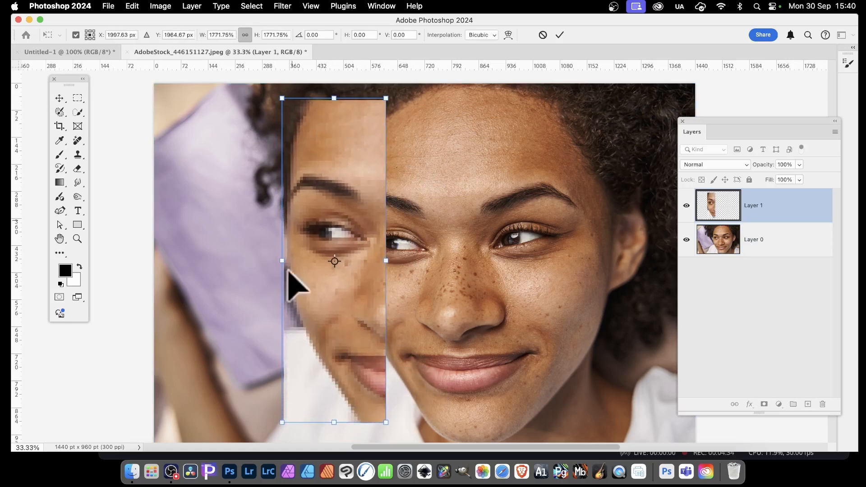
pyautogui.press('Return')
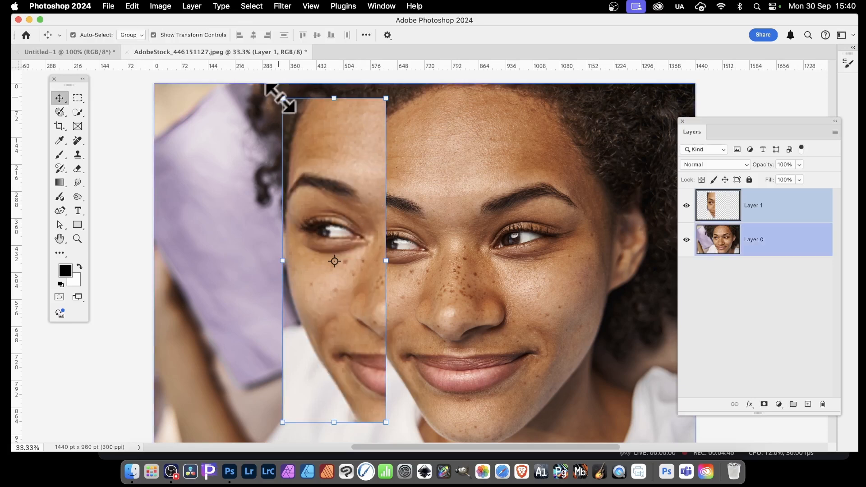
# Step: Resize the enlarged layer from its corner to about 1133% and commit the transform
pyautogui.moveTo(283, 98); pyautogui.dragTo(211, 118)
pyautogui.press('Return')
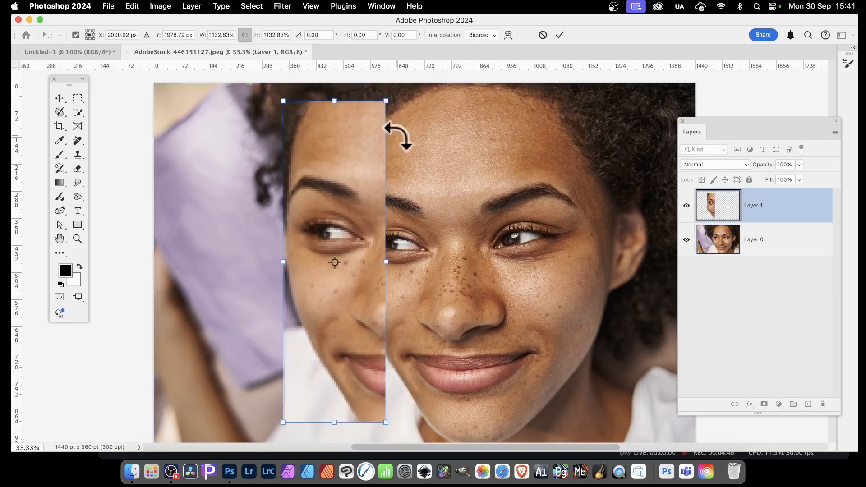
pyautogui.press('Return')
# Step: Move the pasted layer to the right over the face, then delete it
pyautogui.moveTo(343, 229); pyautogui.dragTo(418, 222)
pyautogui.keyDown('shift'); pyautogui.click(754, 240); pyautogui.keyUp('shift')
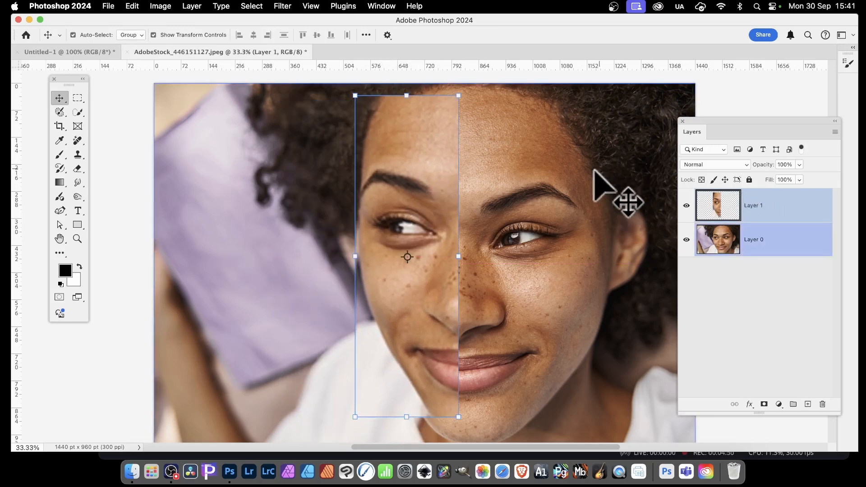
pyautogui.press('Delete')
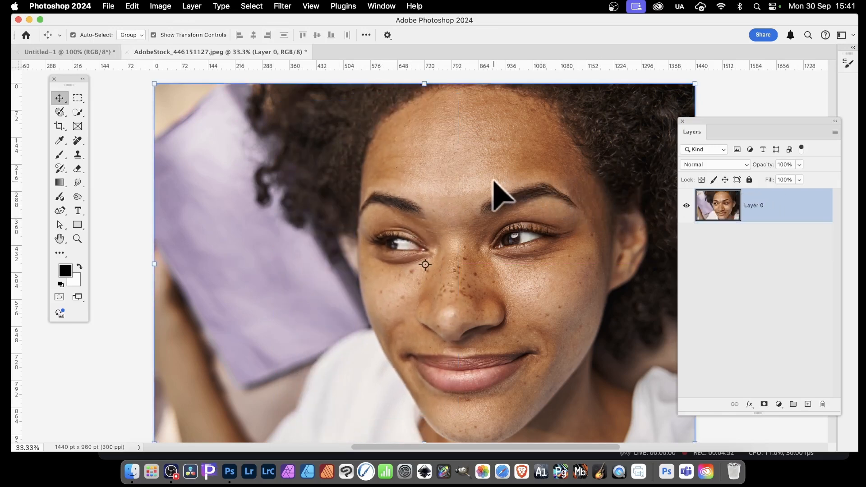
# Step: Draw a rectangular marquee selection over the left half of the face from forehead to chin
pyautogui.click(78, 98)
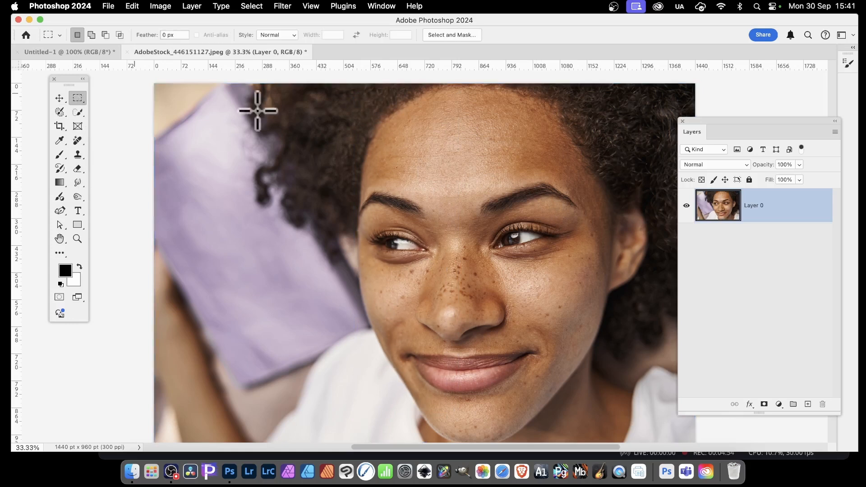
pyautogui.moveTo(340, 127); pyautogui.dragTo(440, 422)
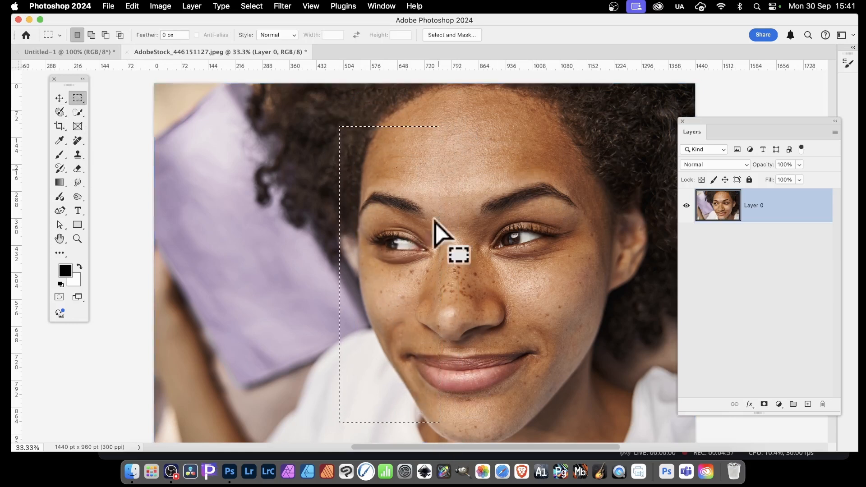
# Step: Copy the selection and paste it as a new layer
pyautogui.click(134, 5)
pyautogui.click(137, 85)
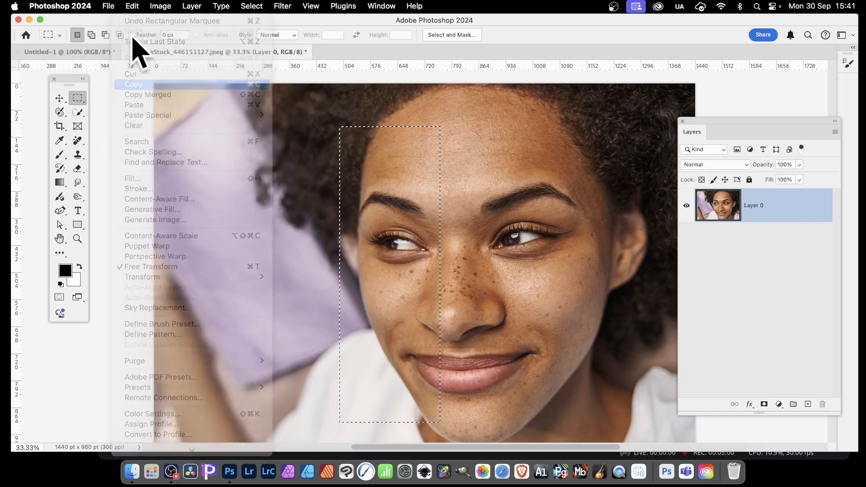
pyautogui.click(132, 6)
pyautogui.click(139, 105)
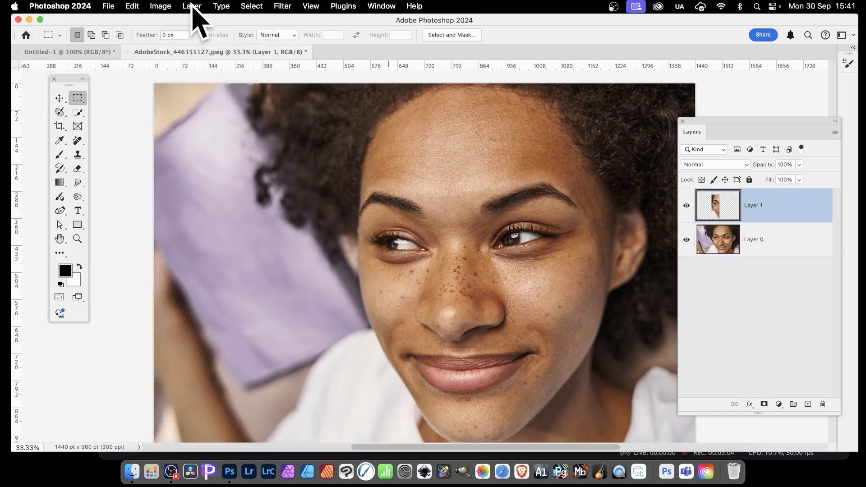
# Step: Convert the pasted layer to a Smart Object
pyautogui.click(192, 6)
pyautogui.moveTo(242, 225)
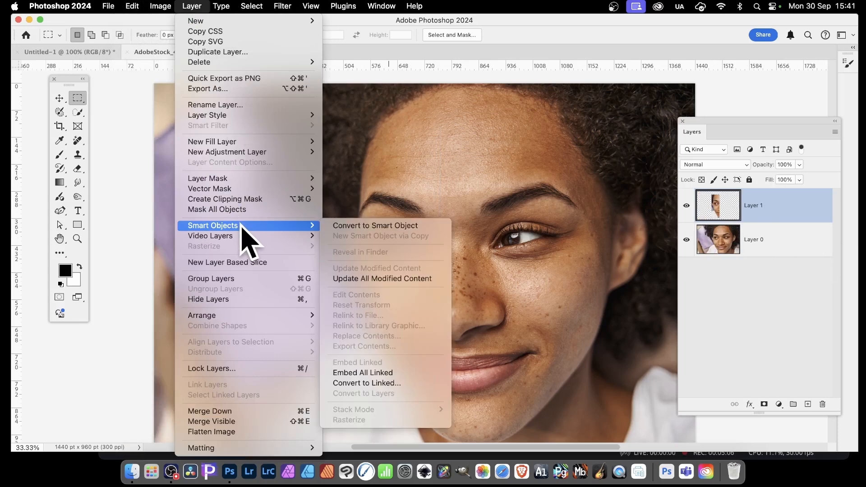
pyautogui.click(359, 227)
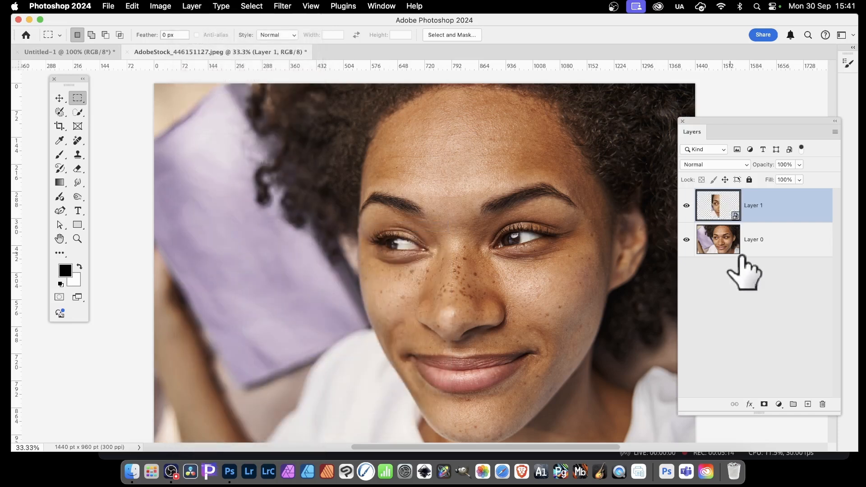
# Step: Shrink the smart object layer to about 9%, then scale it back up to roughly full size
pyautogui.click(59, 98)
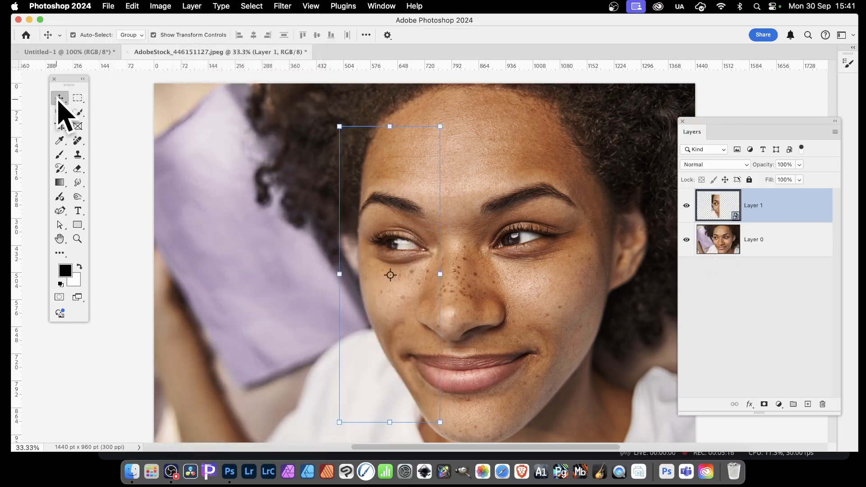
pyautogui.moveTo(340, 127); pyautogui.dragTo(394, 411)
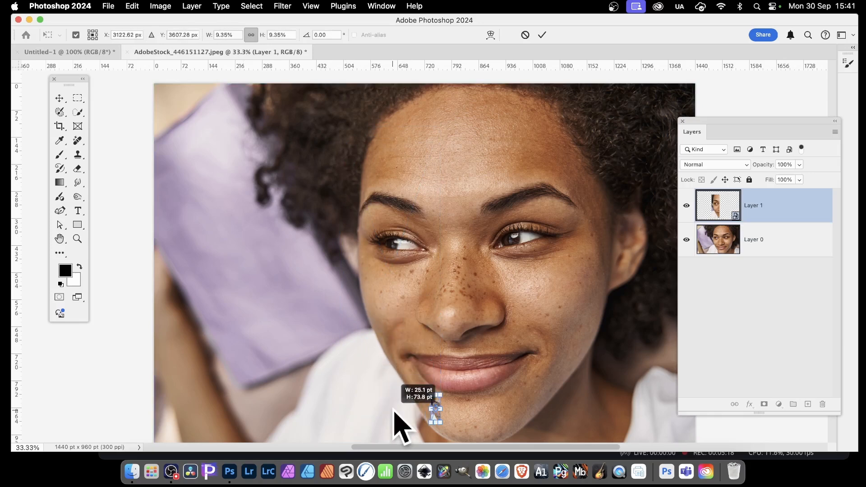
pyautogui.press('Return')
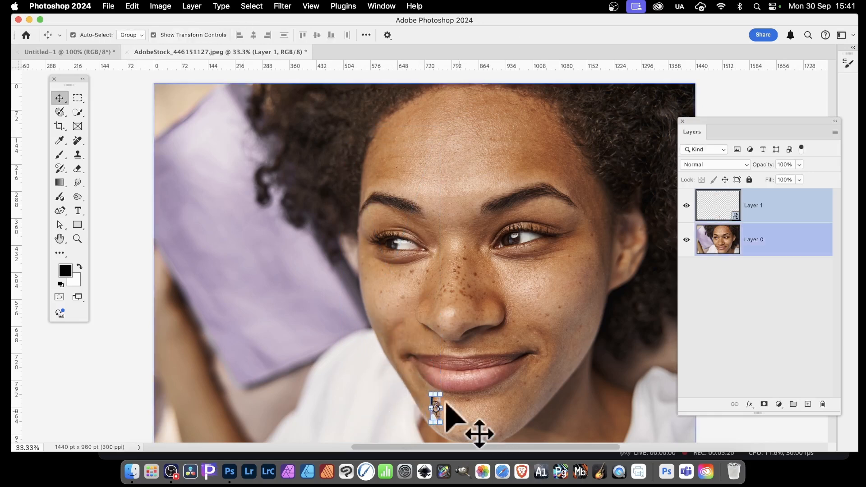
pyautogui.moveTo(433, 397); pyautogui.dragTo(240, 142)
pyautogui.press('Return')
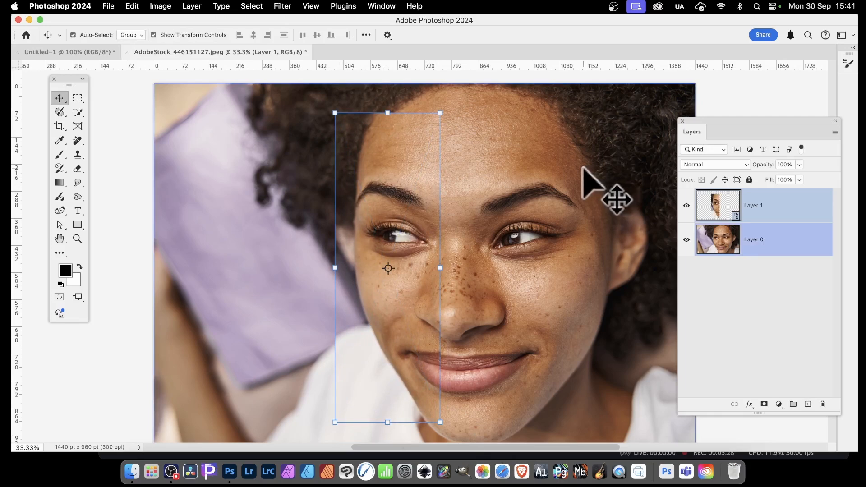
# Step: Apply a Gaussian Blur filter to the smart object with a radius of 59.0 pixels
pyautogui.click(283, 6)
pyautogui.moveTo(319, 151)
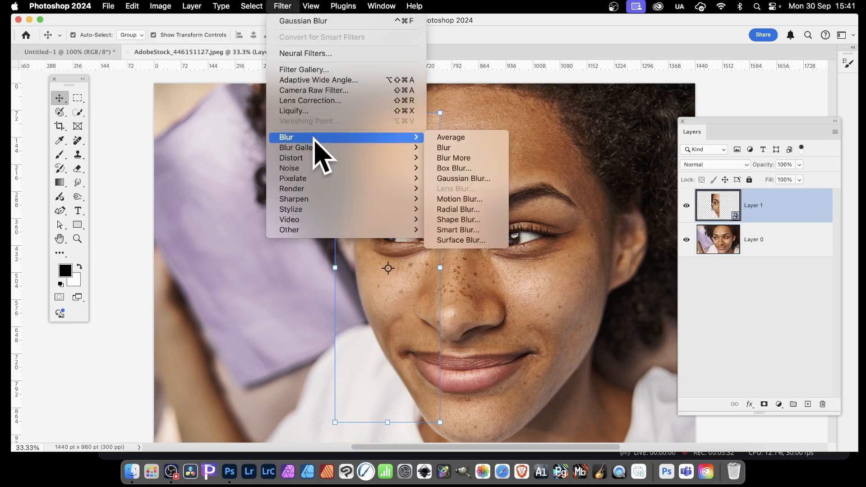
pyautogui.click(481, 178)
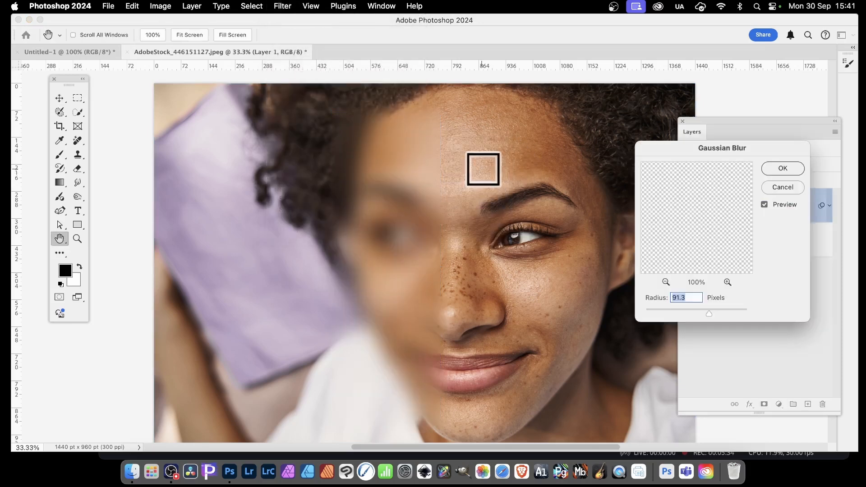
pyautogui.moveTo(702, 314); pyautogui.dragTo(696, 314)
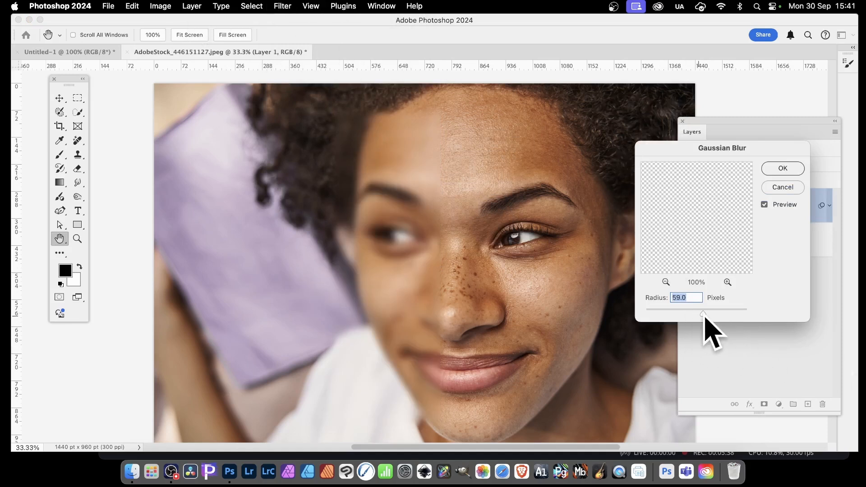
pyautogui.click(784, 170)
pyautogui.press('v')
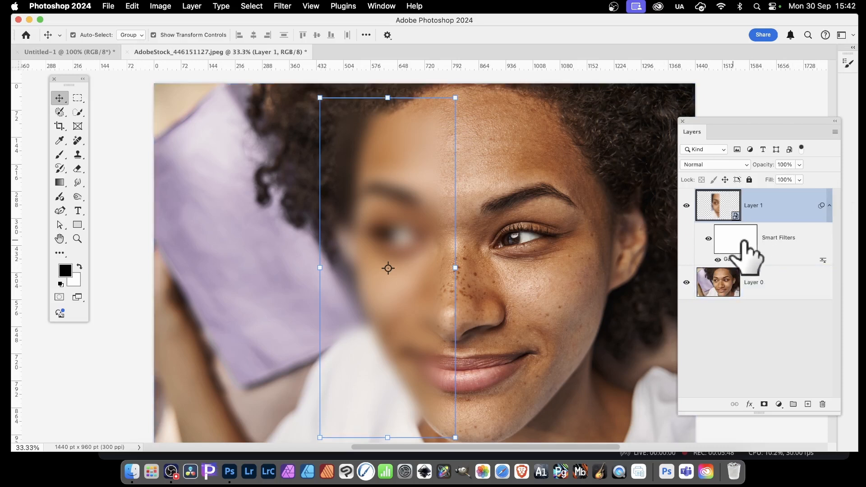
# Step: Reopen the Gaussian Blur smart filter and raise its radius to 147.1 pixels
pyautogui.doubleClick(741, 261)
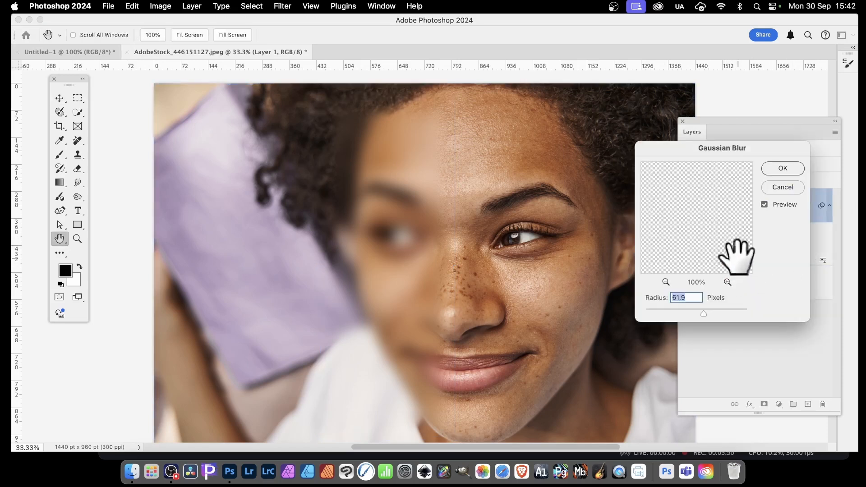
pyautogui.moveTo(709, 311)
pyautogui.mouseDown()
pyautogui.moveTo(669, 312)
pyautogui.moveTo(721, 312)
pyautogui.moveTo(711, 300)
pyautogui.mouseUp()
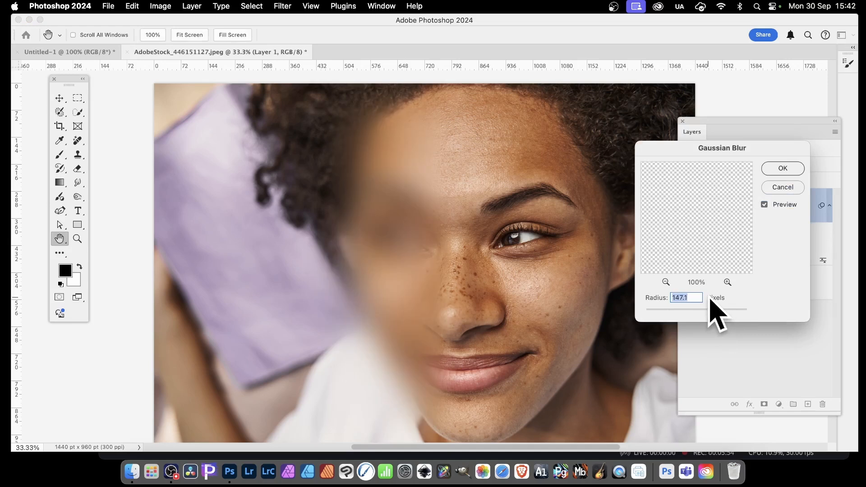
pyautogui.click(785, 170)
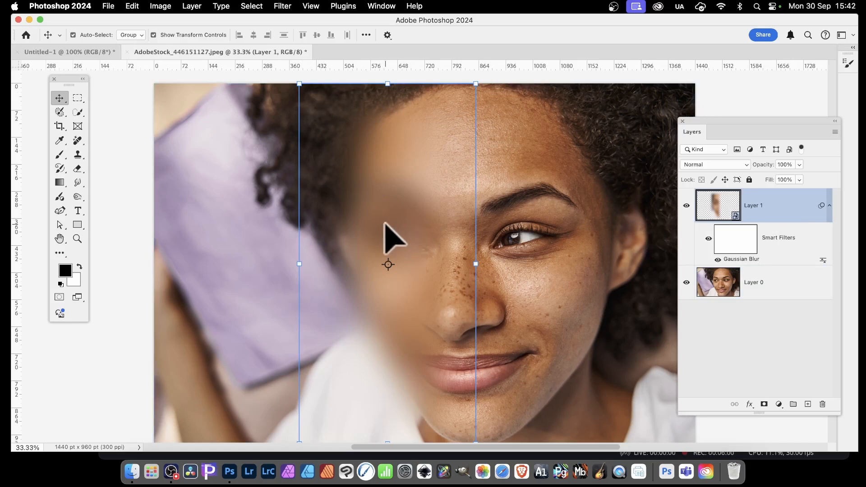
# Step: Paint a black brush stroke on a new layer over the face, then delete that layer
pyautogui.click(59, 154)
pyautogui.press('super+shift+alt+n')
pyautogui.moveTo(400, 217)
pyautogui.mouseDown()
pyautogui.moveTo(341, 268)
pyautogui.moveTo(375, 181)
pyautogui.mouseUp()
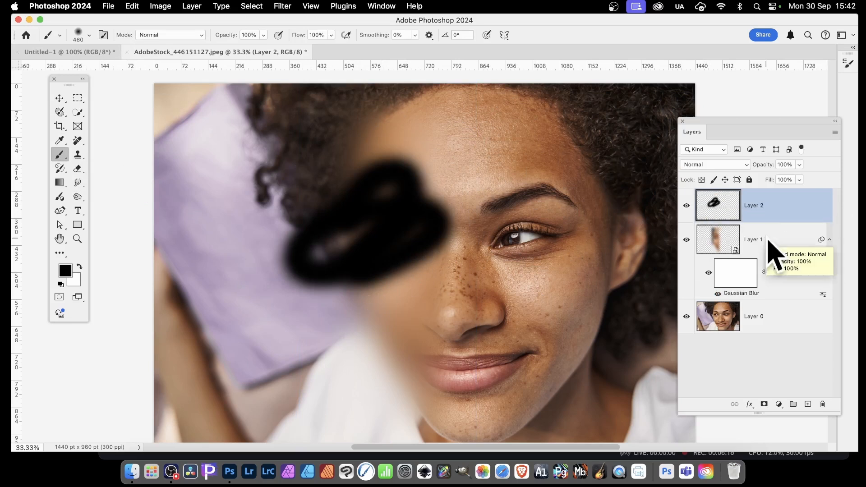
pyautogui.press('BackSpace')
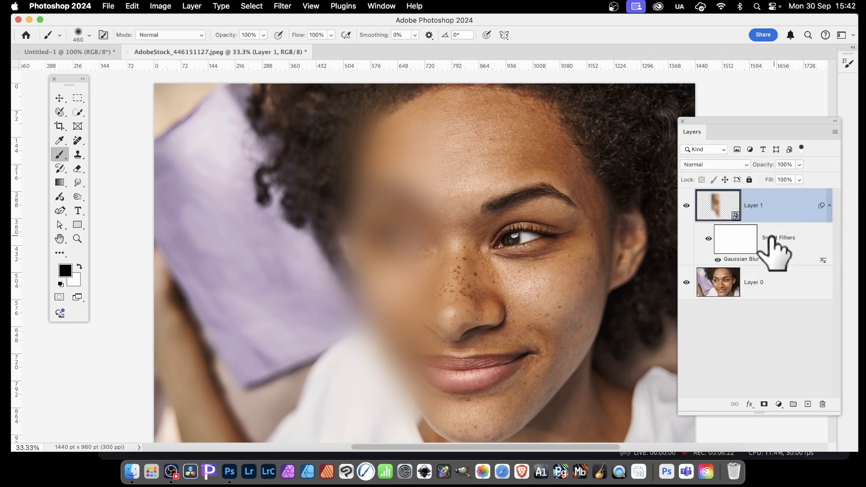
# Step: Delete the filter mask and clear the smart filters from the smart object layer
pyautogui.rightClick(736, 238)
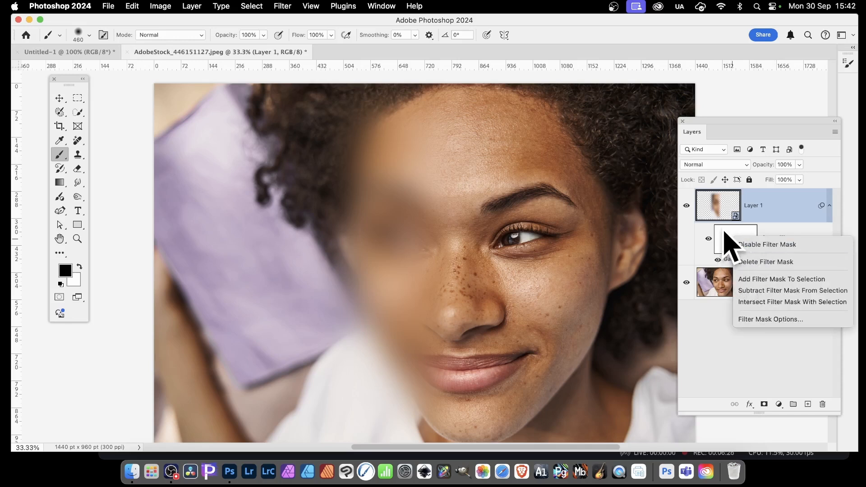
pyautogui.click(792, 262)
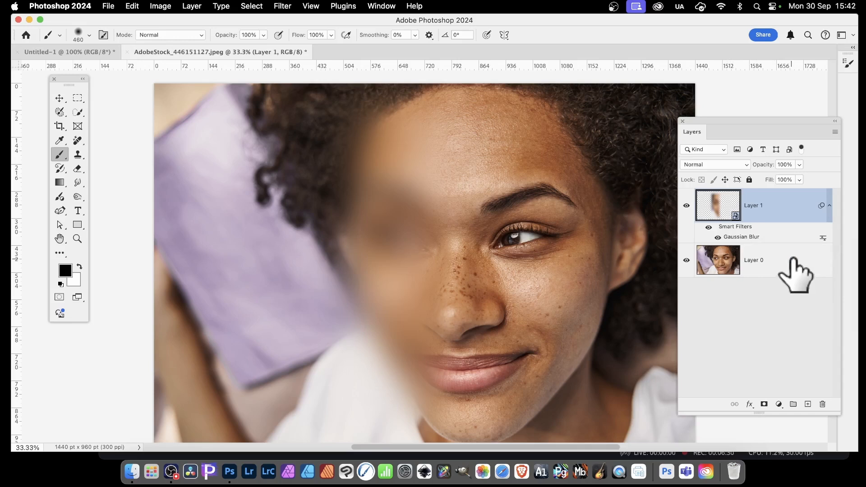
pyautogui.rightClick(738, 230)
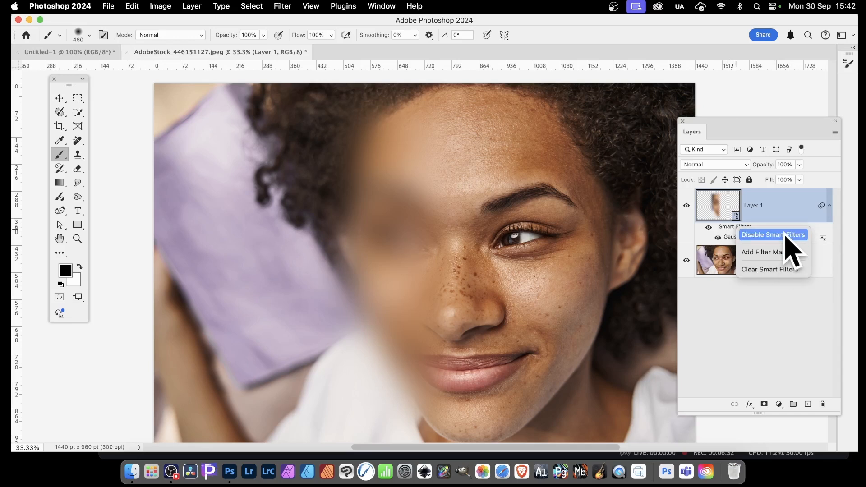
pyautogui.click(784, 269)
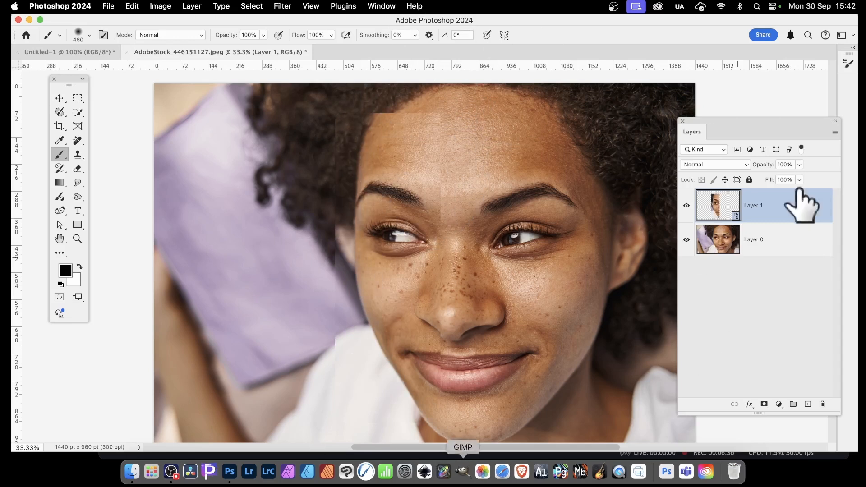
# Step: Open the smart object's contents, paint a black brush stroke, undo it and close the document
pyautogui.doubleClick(735, 216)
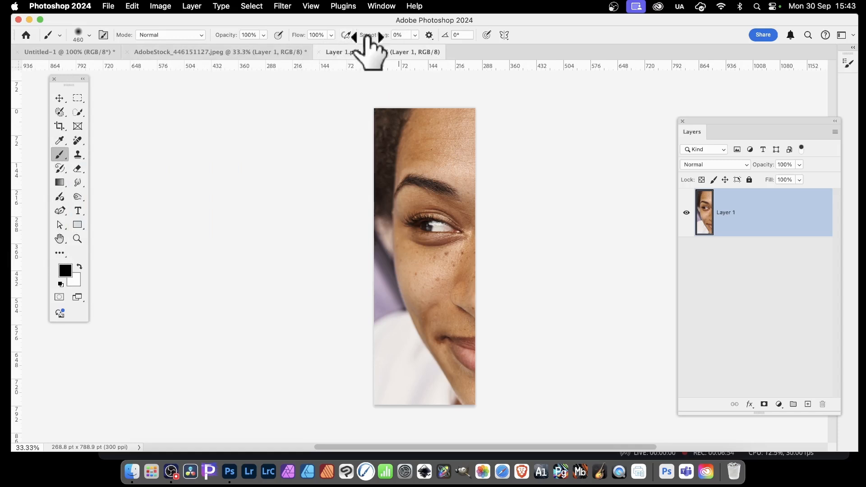
pyautogui.moveTo(458, 133)
pyautogui.mouseDown()
pyautogui.moveTo(399, 227)
pyautogui.moveTo(467, 395)
pyautogui.mouseUp()
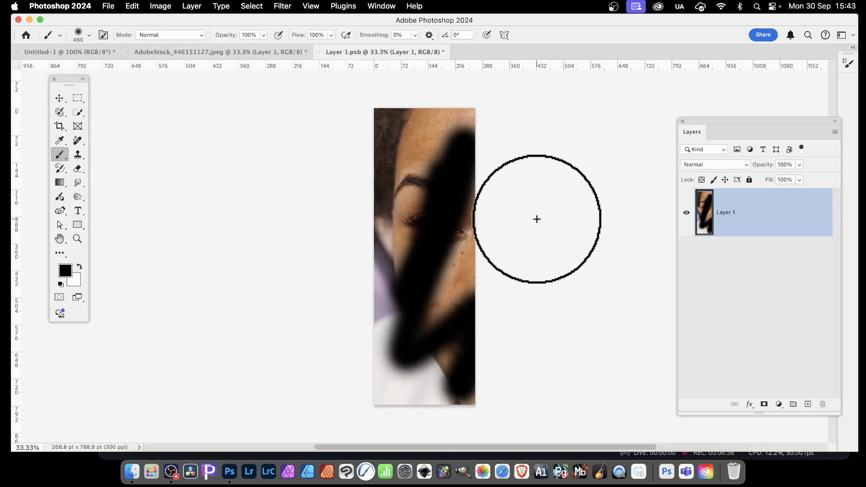
pyautogui.press('super+z')
pyautogui.click(319, 52)
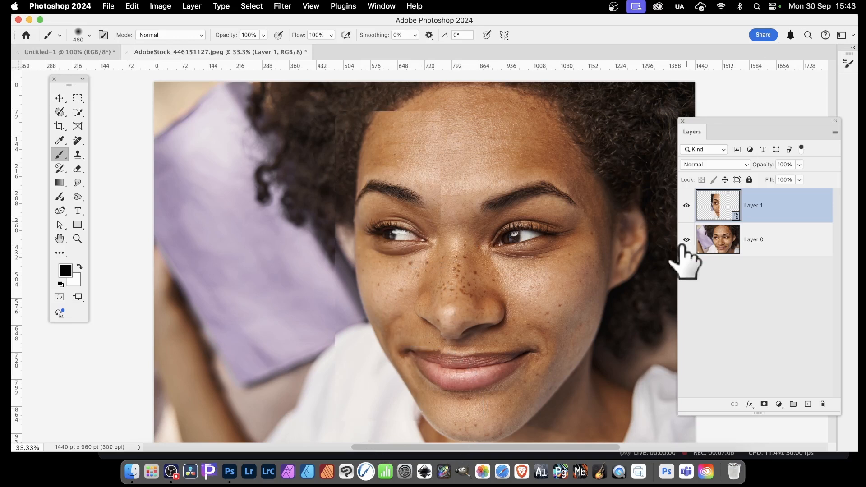
# Step: Delete the smart object layer and add a Solid Color fill layer in red f01313
pyautogui.click(822, 405)
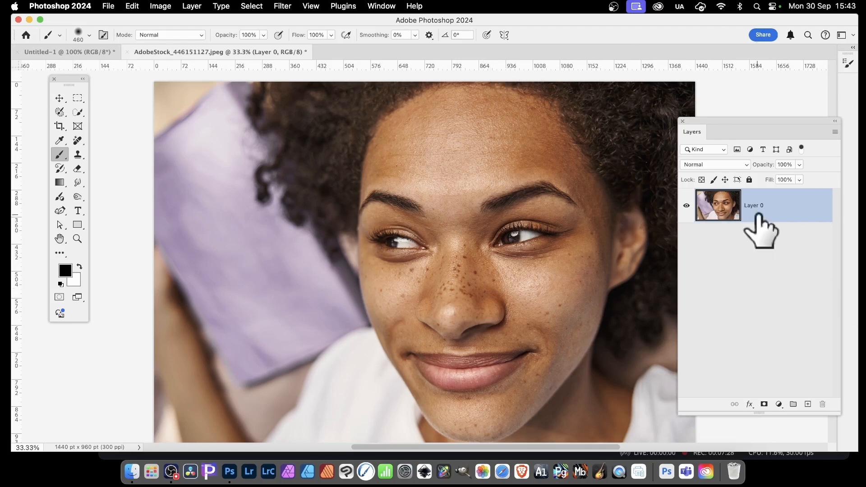
pyautogui.click(192, 6)
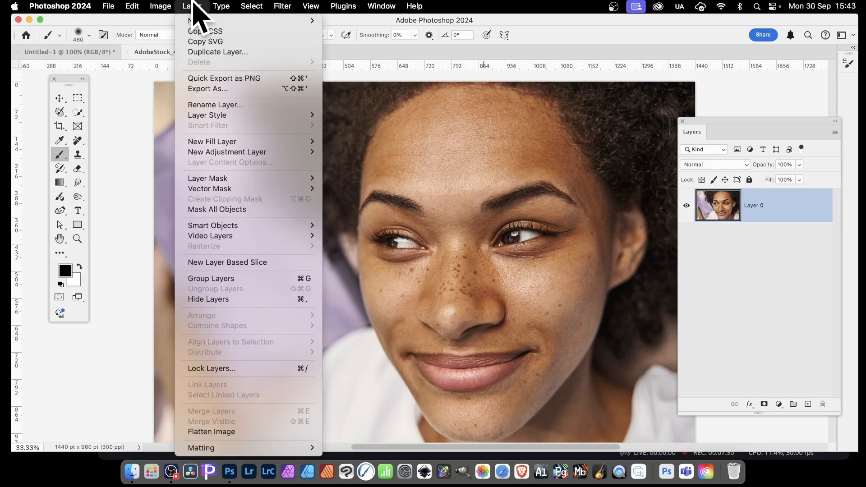
pyautogui.moveTo(206, 141)
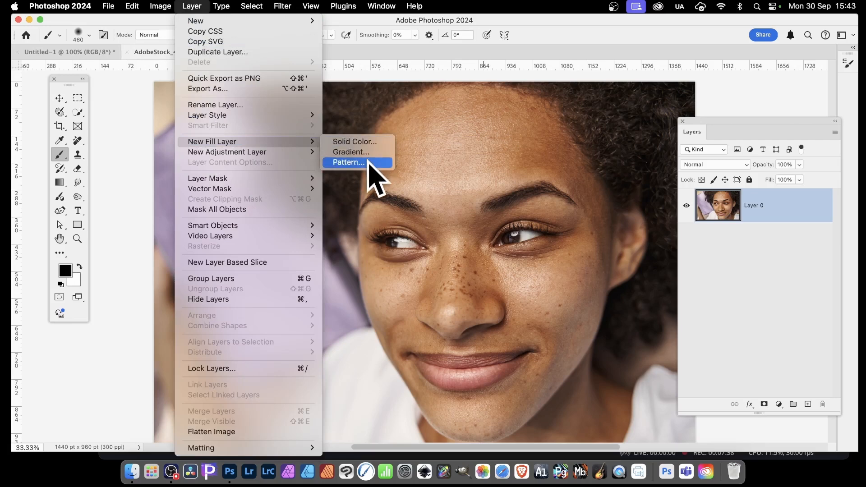
pyautogui.click(369, 145)
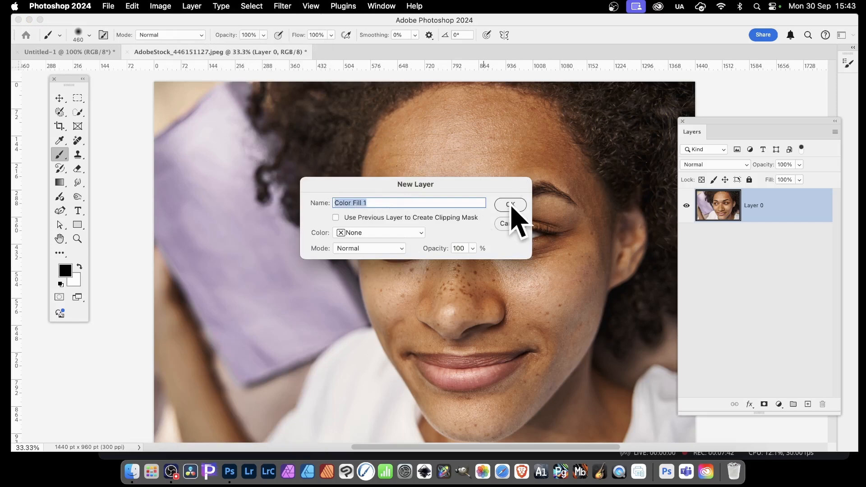
pyautogui.click(511, 206)
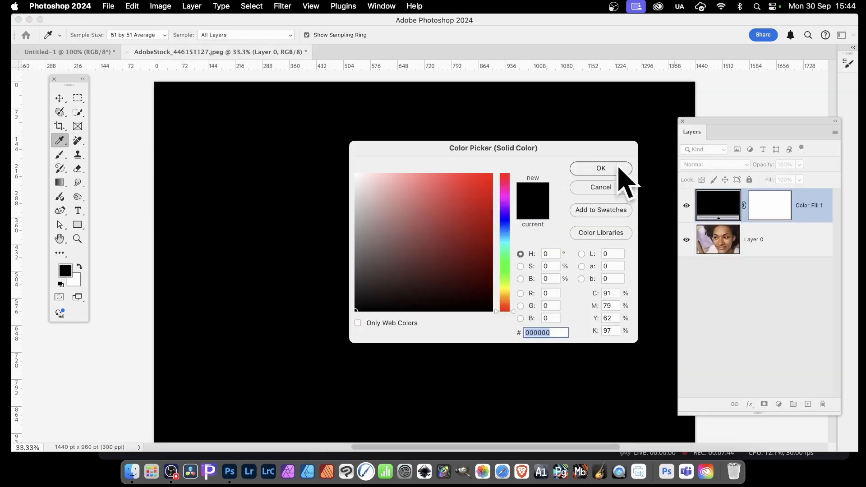
pyautogui.moveTo(447, 223); pyautogui.dragTo(491, 176)
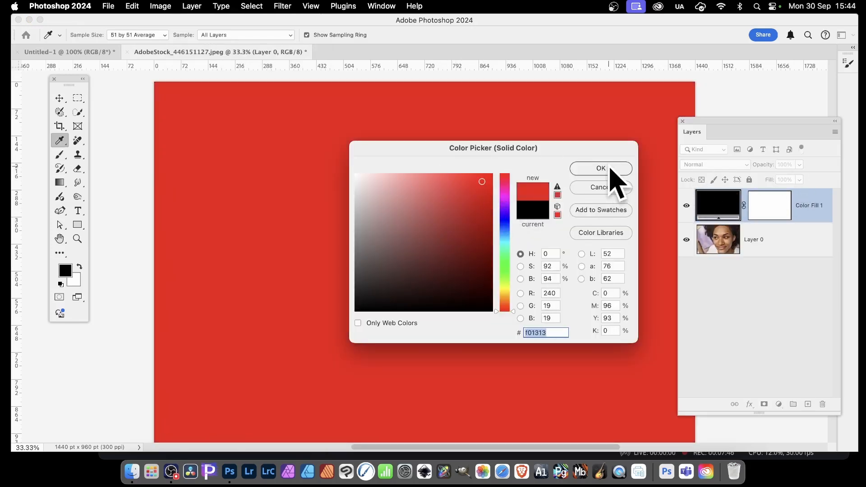
pyautogui.click(605, 170)
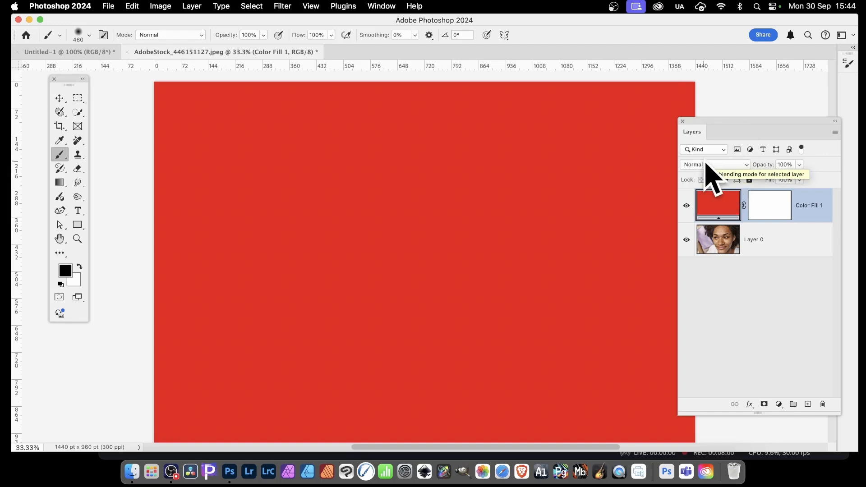
# Step: Set the color fill layer's blending mode to Lighten
pyautogui.click(706, 164)
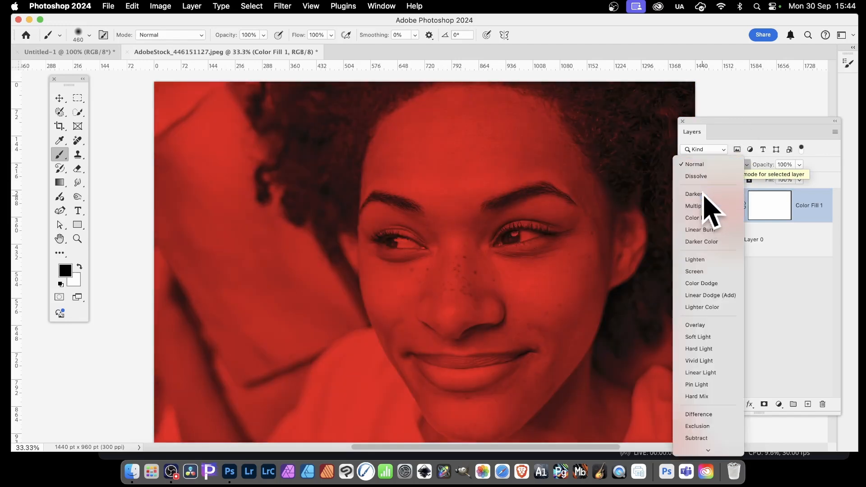
pyautogui.click(704, 194)
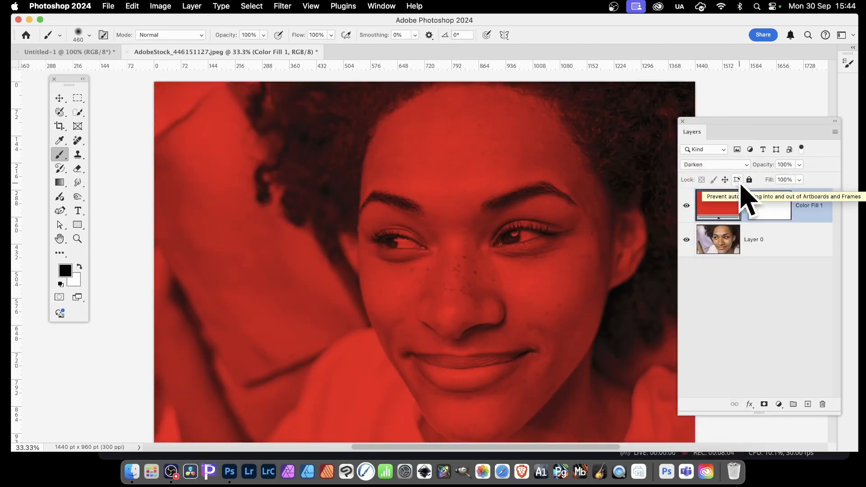
pyautogui.click(700, 165)
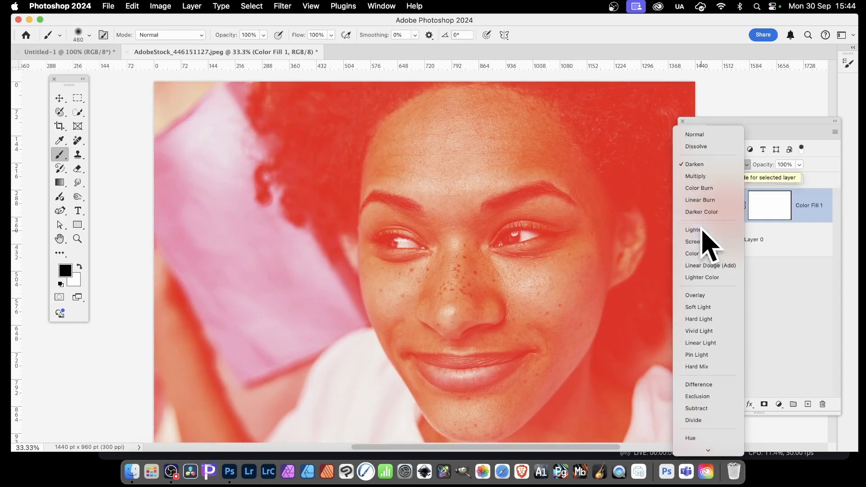
pyautogui.click(703, 230)
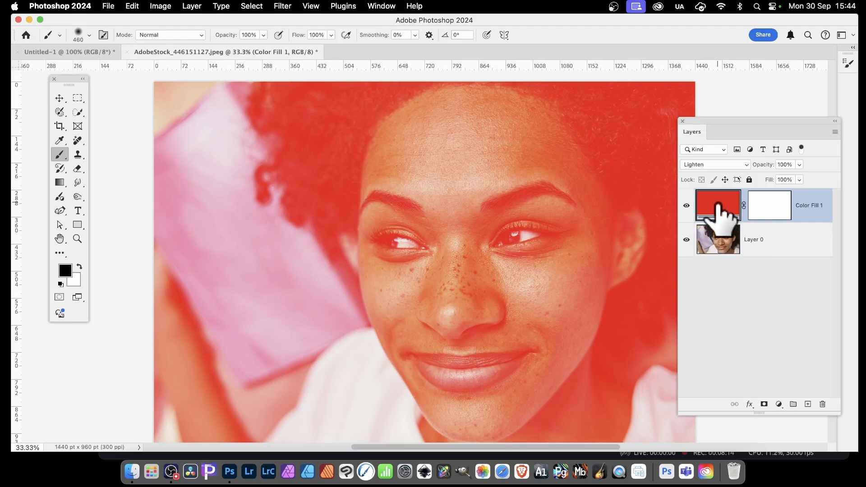
# Step: Change the fill layer's color to bright green (R 100, G 238, B 17)
pyautogui.doubleClick(718, 206)
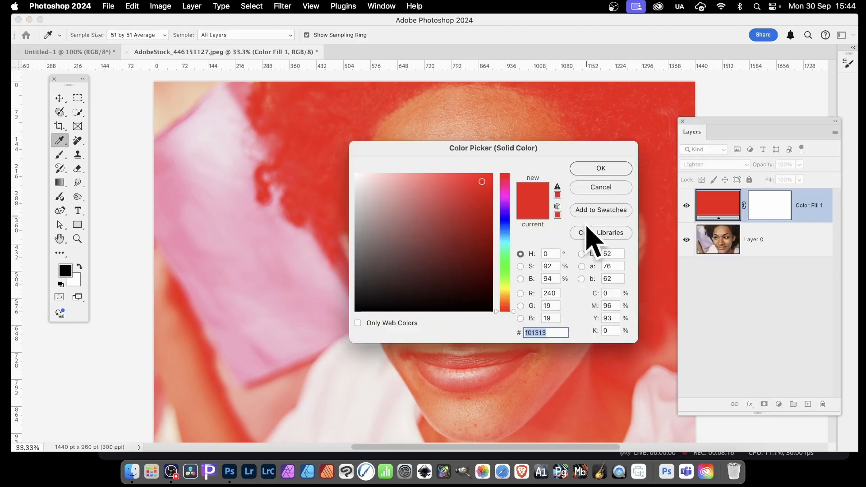
pyautogui.click(505, 274)
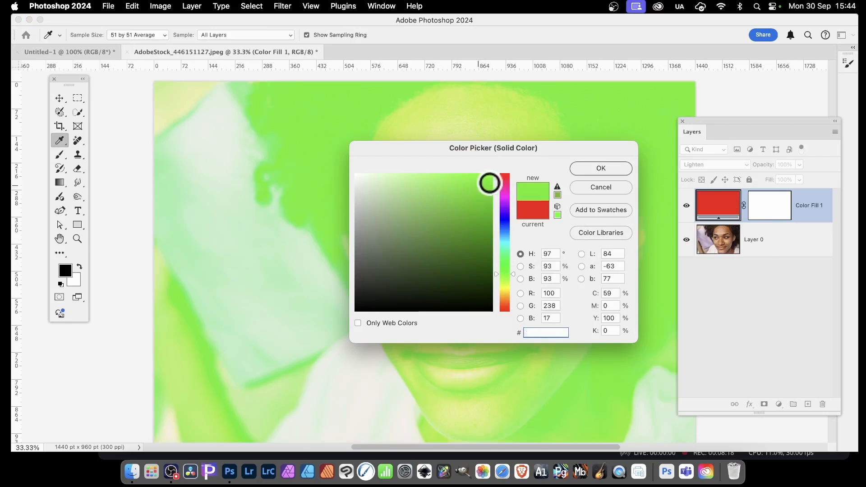
pyautogui.click(607, 169)
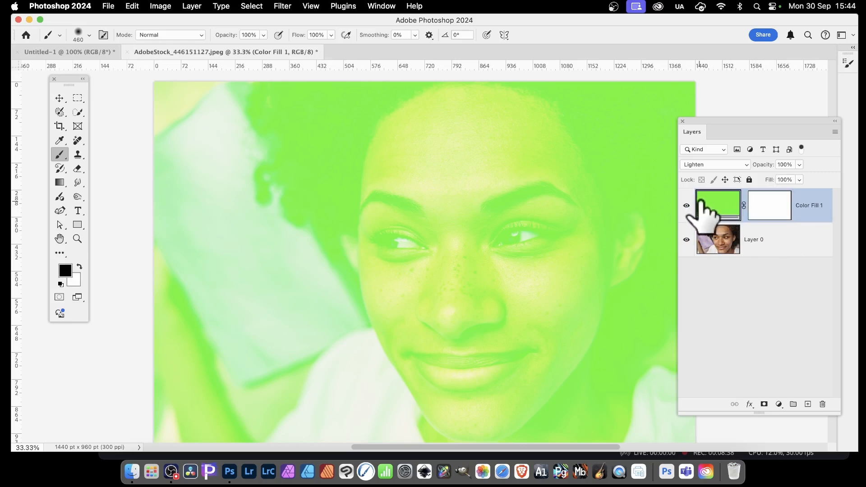
# Step: Draw a horizontal black-to-white gradient on the fill layer's mask from the left edge across the face
pyautogui.click(773, 211)
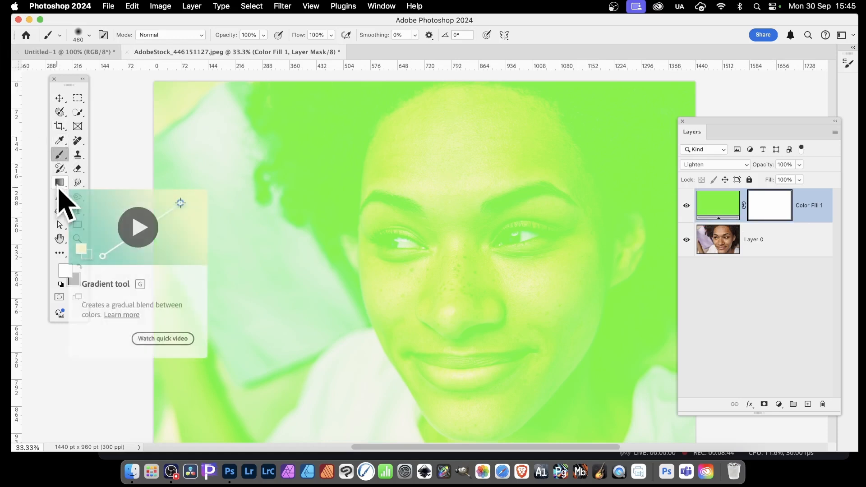
pyautogui.click(61, 186)
pyautogui.click(121, 183)
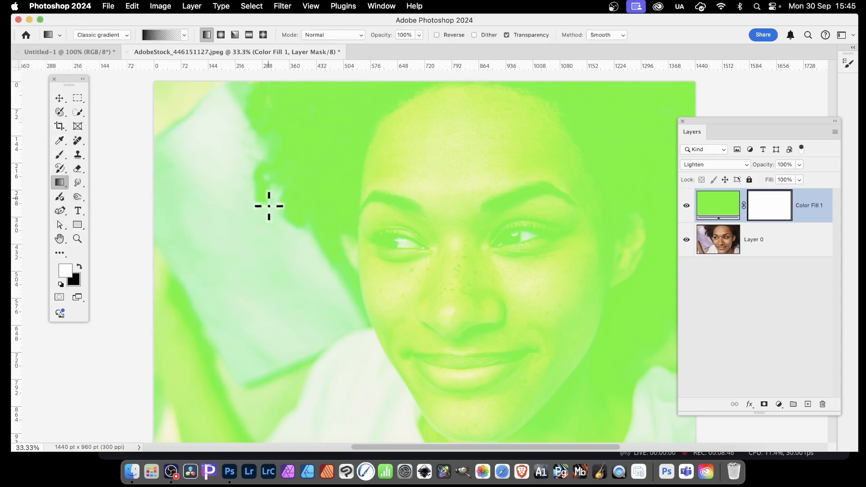
pyautogui.moveTo(480, 249); pyautogui.dragTo(505, 249)
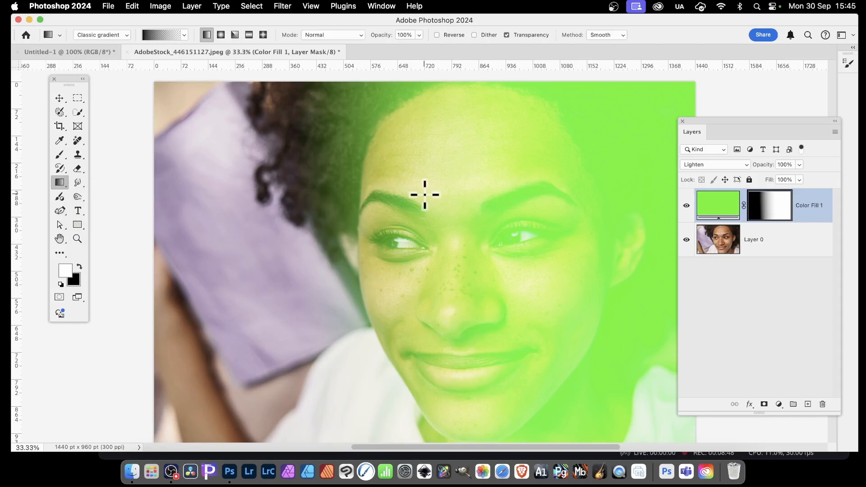
pyautogui.moveTo(246, 258); pyautogui.dragTo(619, 251)
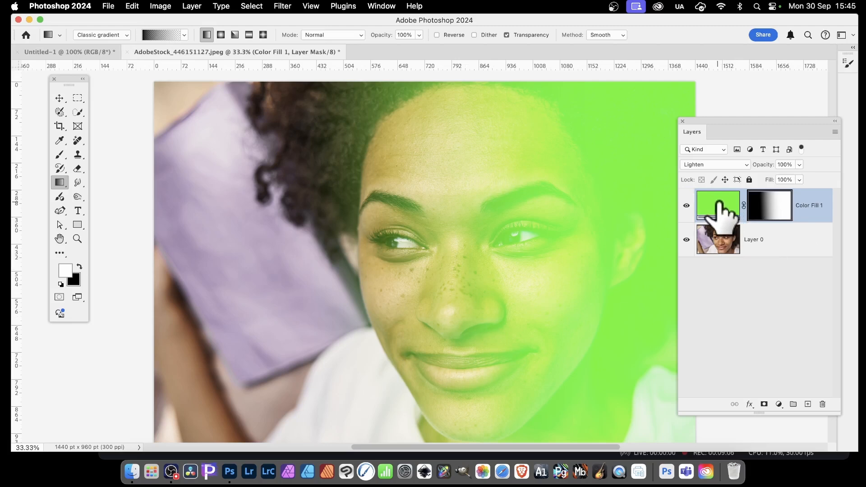
# Step: Change the fill layer's color to a bright turquoise
pyautogui.doubleClick(718, 205)
pyautogui.click(506, 247)
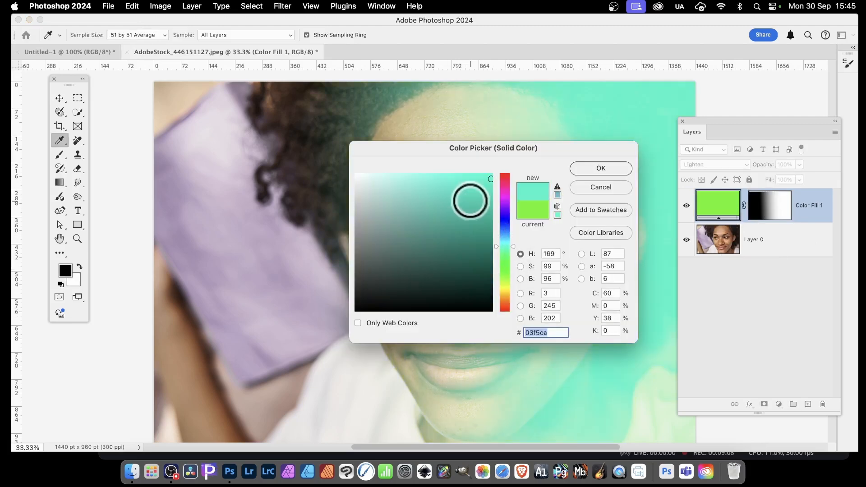
pyautogui.moveTo(470, 201); pyautogui.dragTo(505, 168)
pyautogui.click(604, 167)
# Step: Set the color fill layer's blending mode to Difference
pyautogui.press('g')
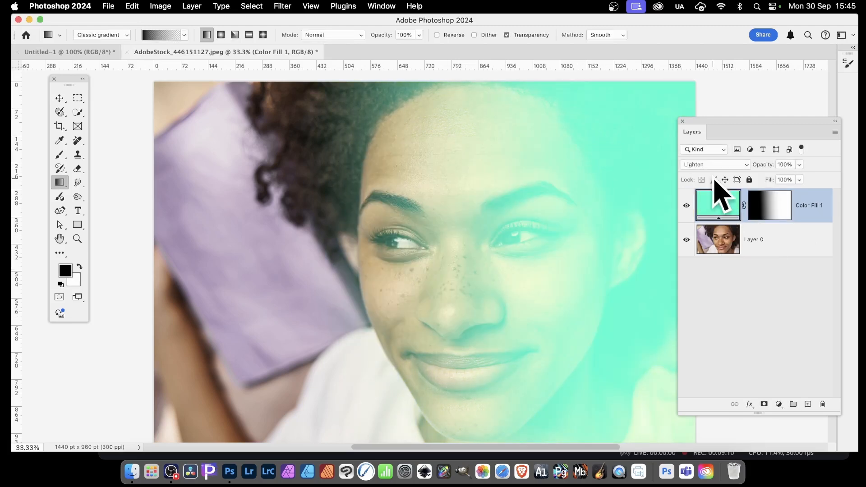
pyautogui.click(708, 166)
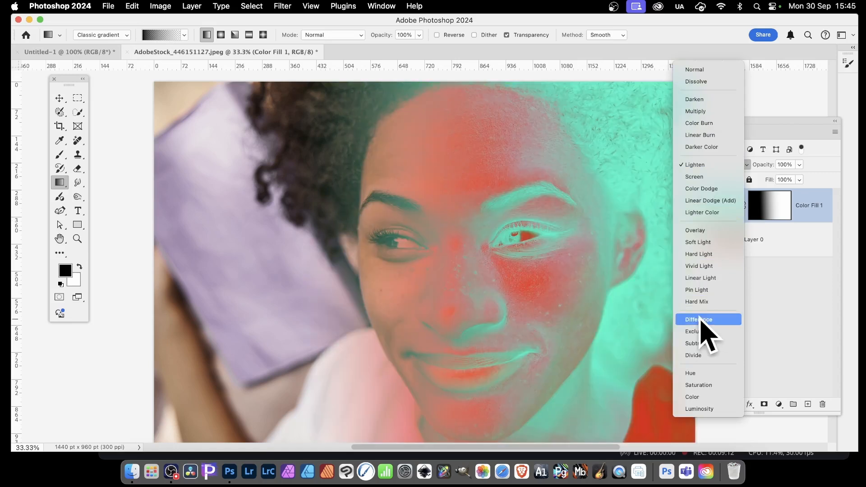
pyautogui.click(701, 319)
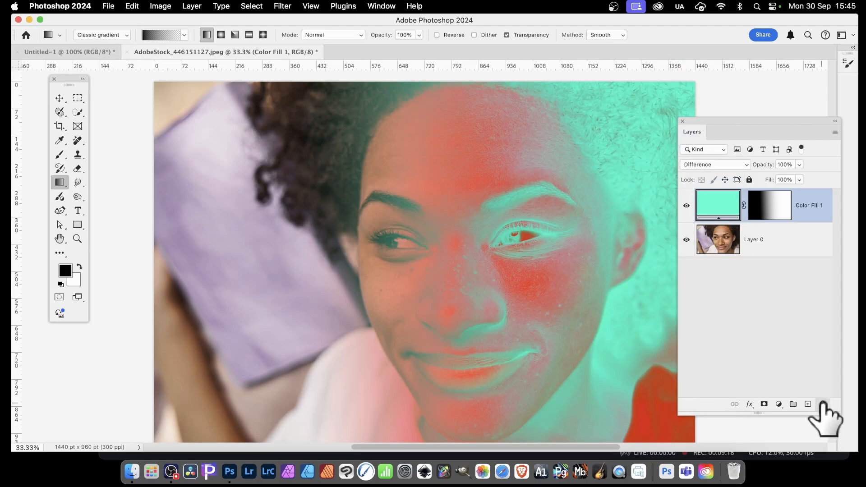
# Step: Delete the color fill layer
pyautogui.click(823, 404)
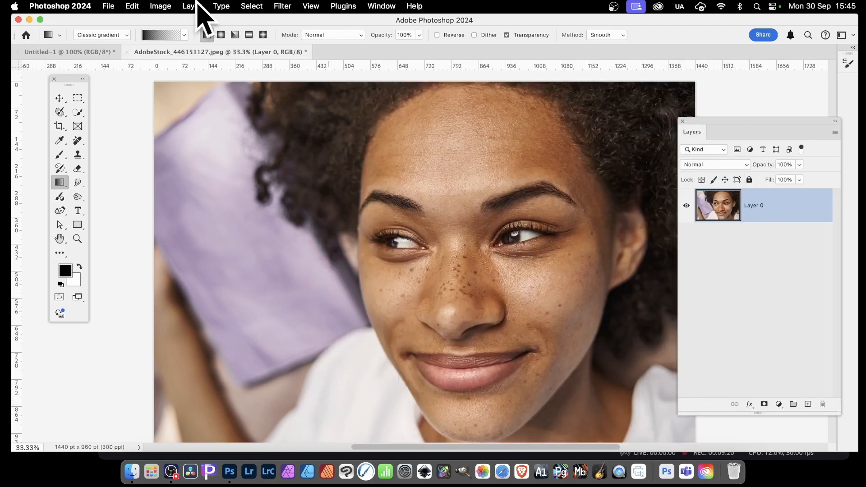
# Step: Create a new gradient fill layer with default settings
pyautogui.click(188, 6)
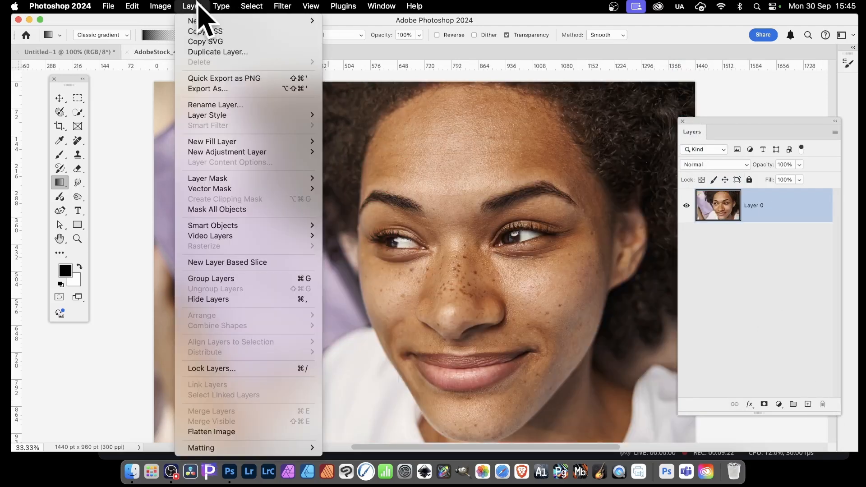
pyautogui.moveTo(226, 141)
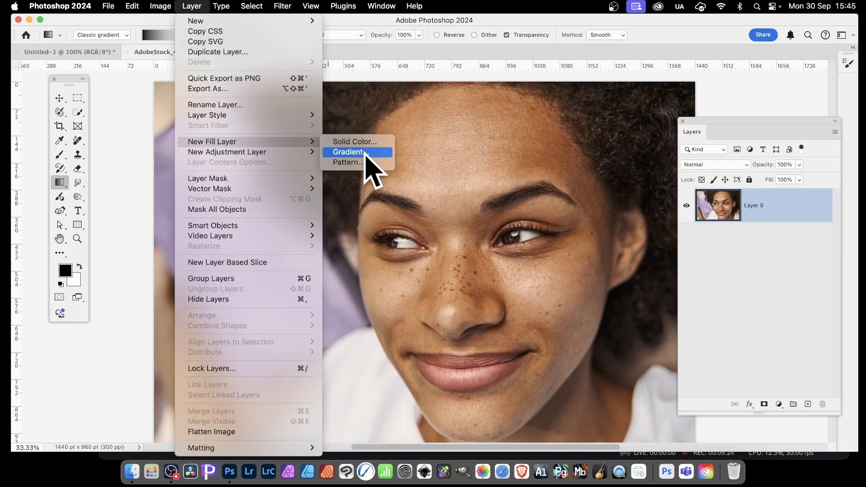
pyautogui.click(365, 152)
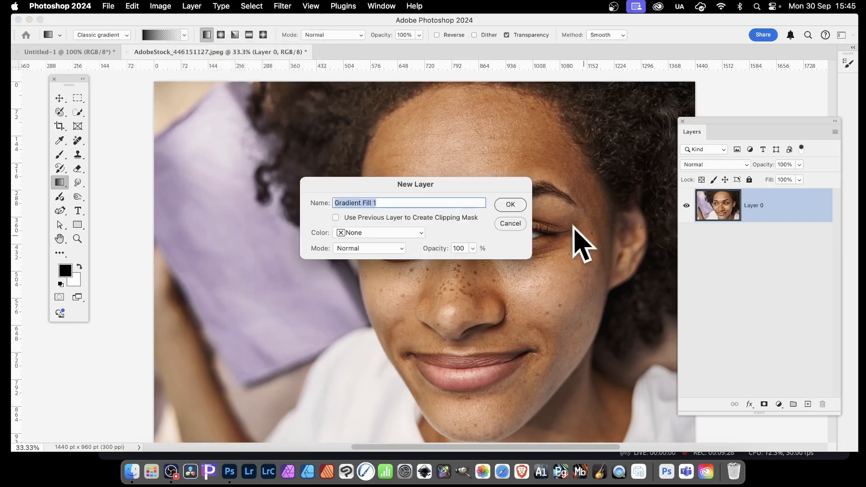
pyautogui.click(511, 206)
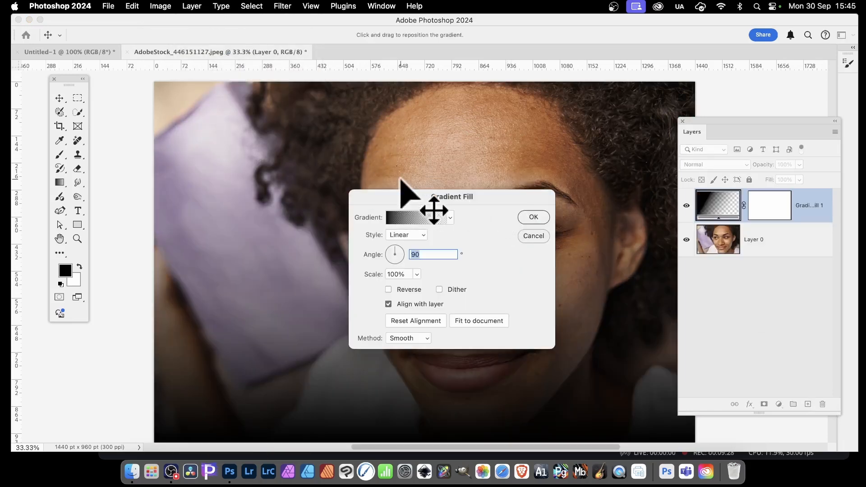
# Step: Pick the rainbow spectrum gradient preset for the fill and confirm the dialog
pyautogui.moveTo(420, 199); pyautogui.dragTo(557, 213)
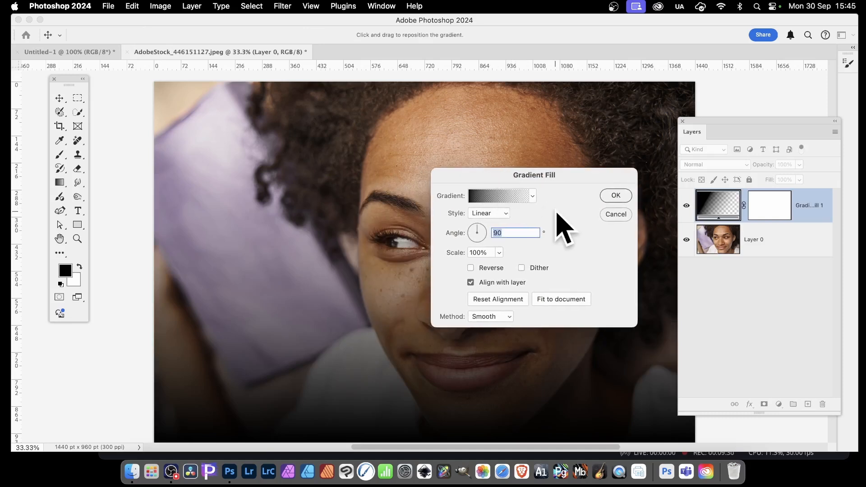
pyautogui.click(532, 196)
pyautogui.click(488, 201)
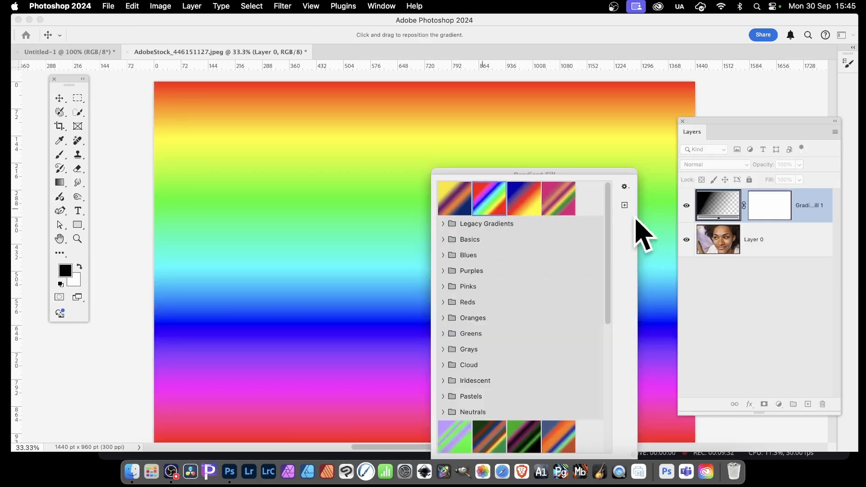
pyautogui.click(580, 174)
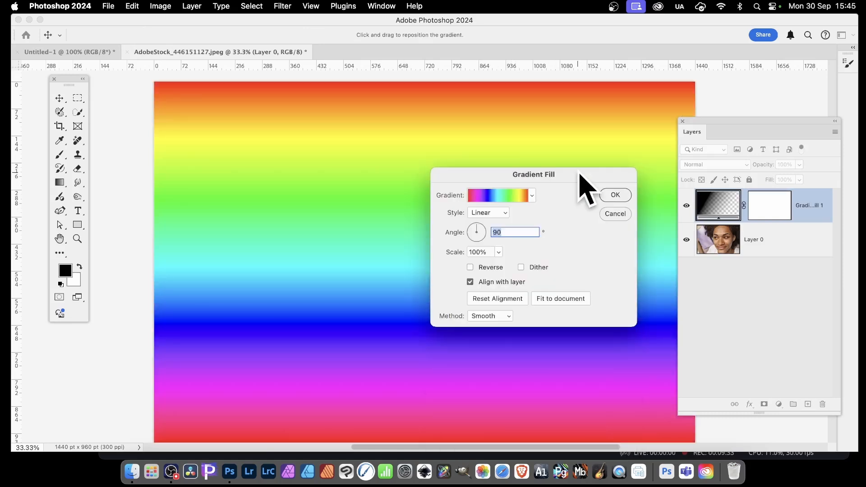
pyautogui.click(620, 197)
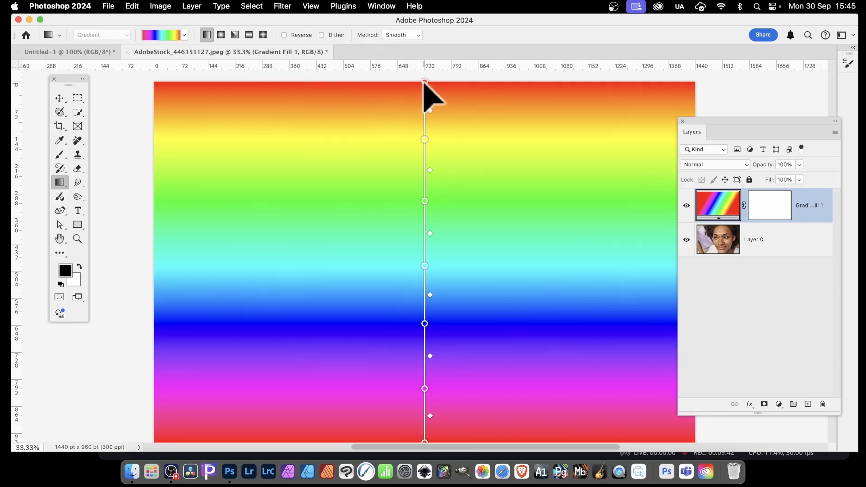
# Step: Angle the gradient diagonally across the image and switch it to the radial style
pyautogui.moveTo(424, 84); pyautogui.dragTo(185, 247)
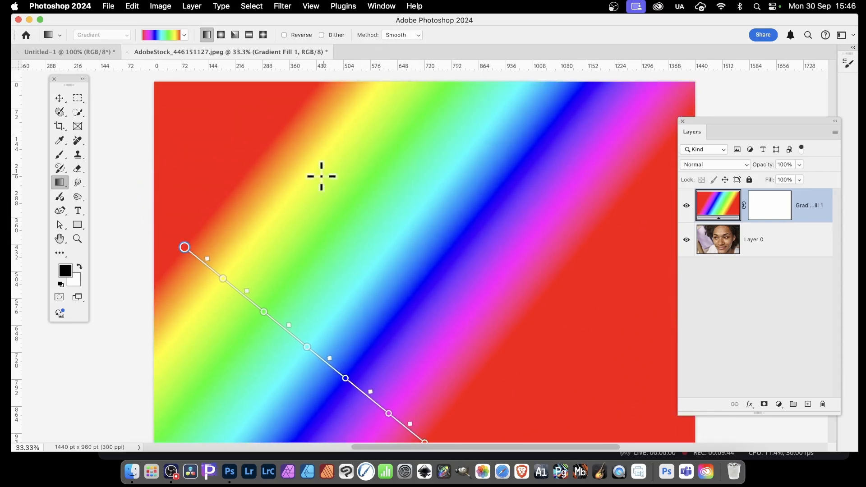
pyautogui.click(222, 35)
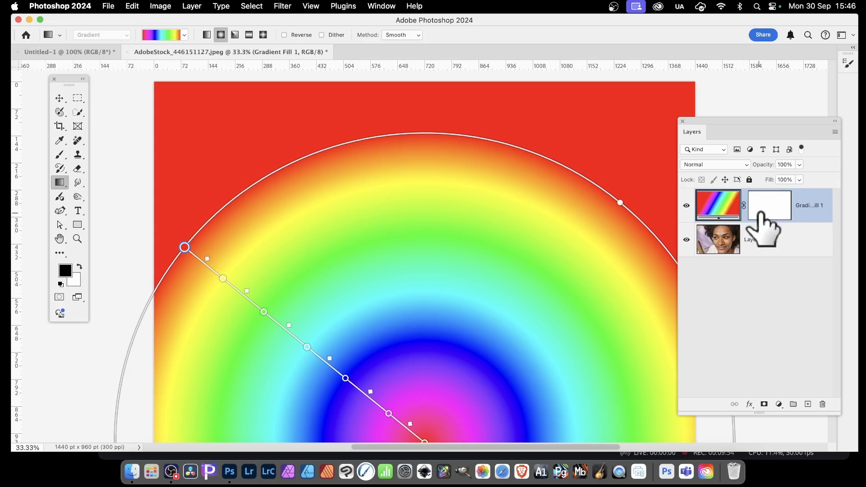
# Step: Set the gradient fill layer's blending mode to Darken
pyautogui.click(715, 165)
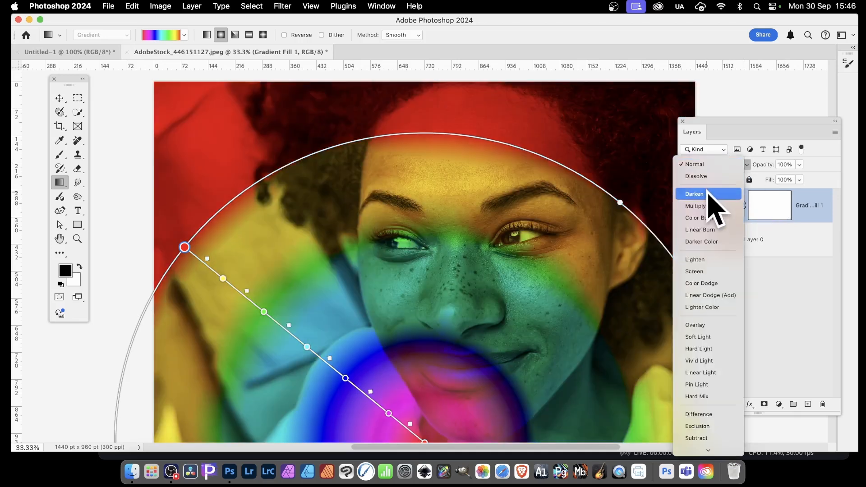
pyautogui.click(708, 194)
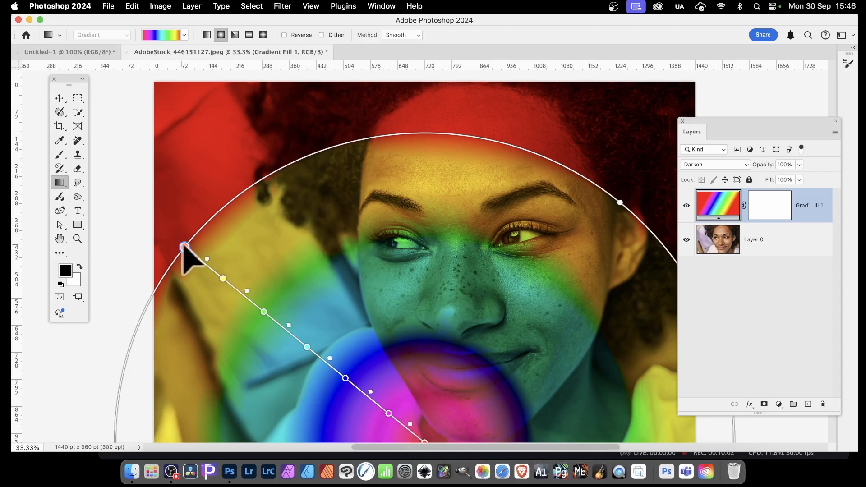
# Step: Reposition the radial gradient's handles over the face, then delete the gradient fill layer
pyautogui.moveTo(184, 248); pyautogui.dragTo(465, 164)
pyautogui.moveTo(468, 133); pyautogui.dragTo(526, 72)
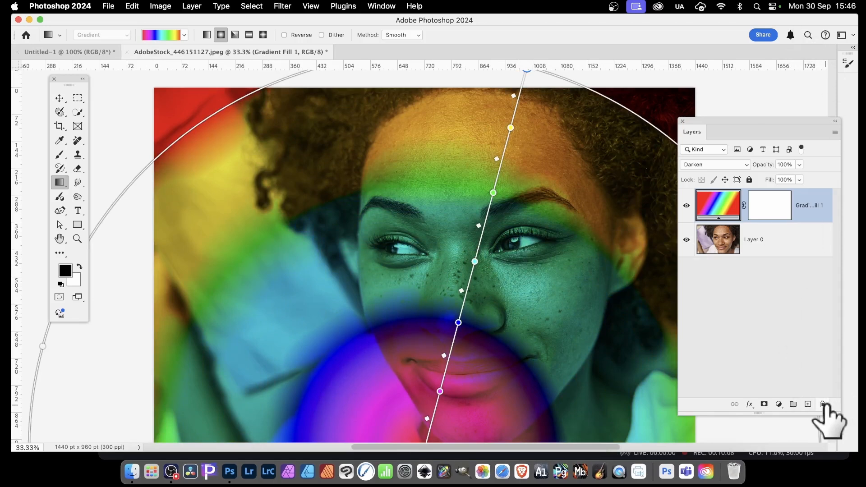
pyautogui.click(823, 404)
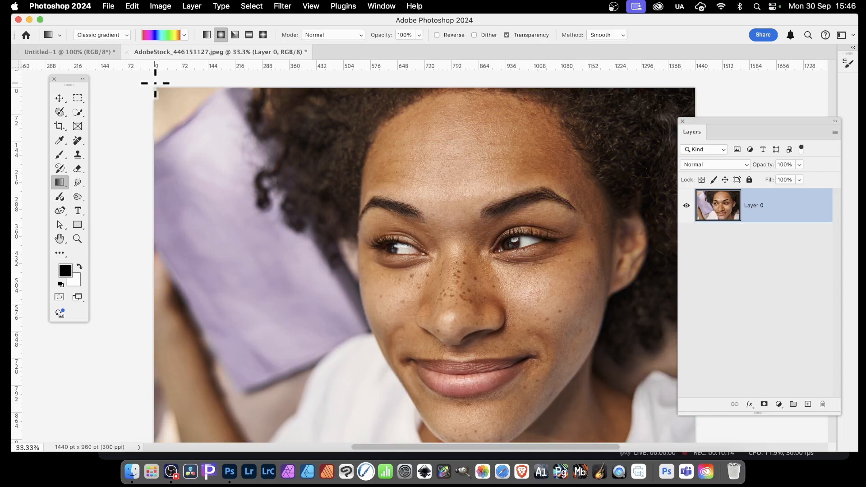
# Step: Add a Black & White adjustment layer above the photo
pyautogui.click(185, 5)
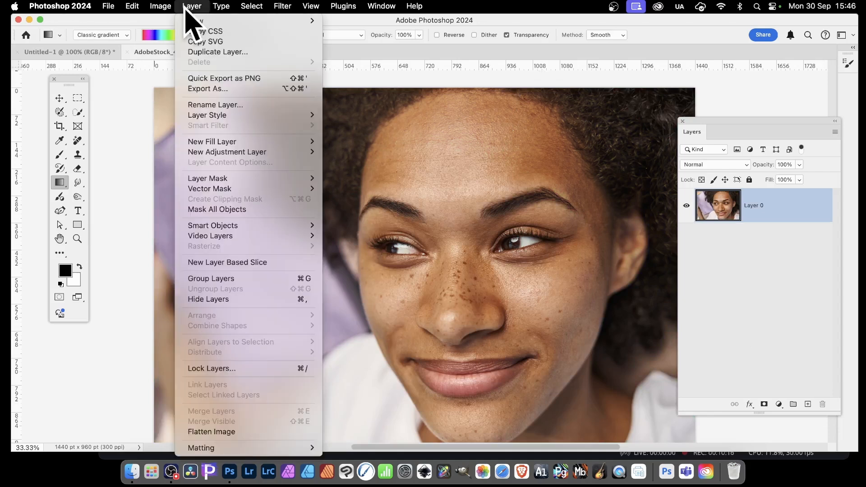
pyautogui.moveTo(233, 154)
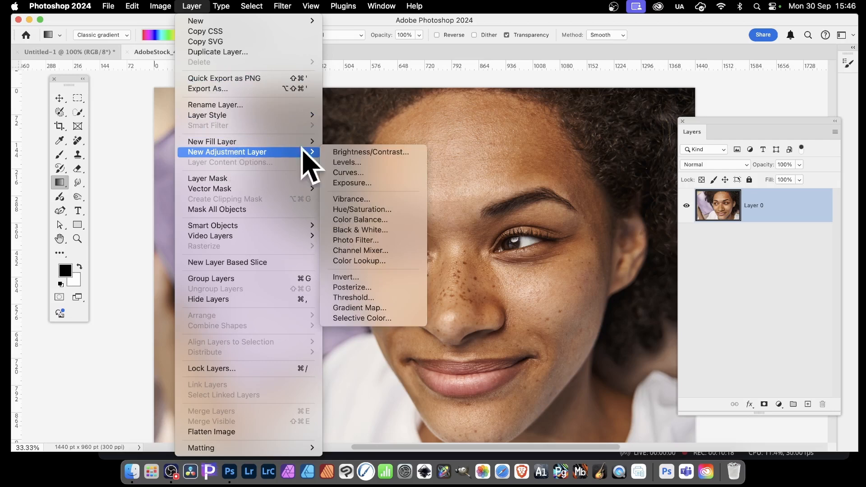
pyautogui.click(384, 228)
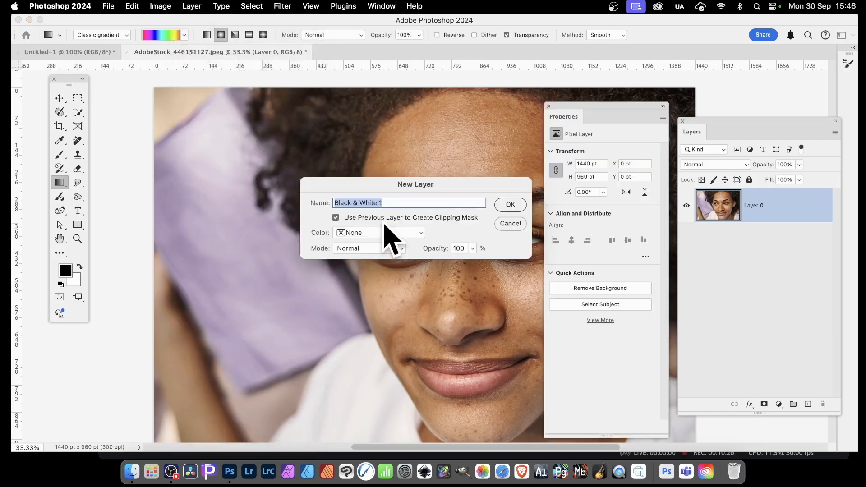
pyautogui.click(511, 205)
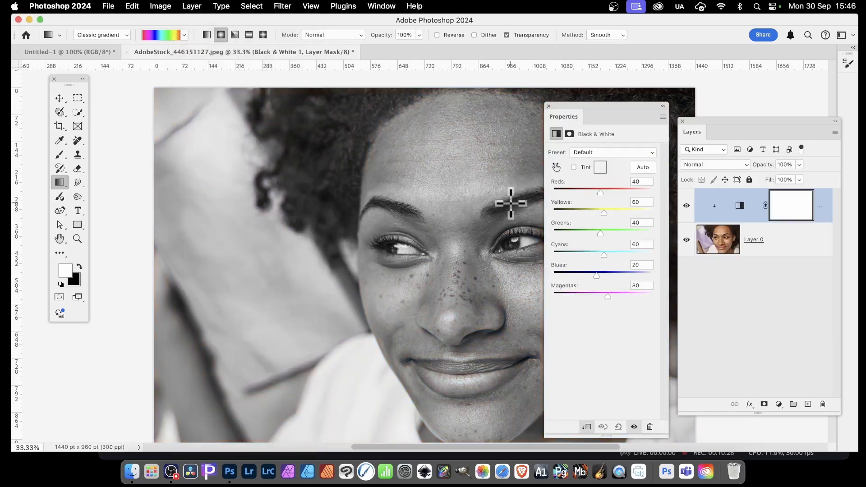
# Step: Set the Black & White sliders to Reds -63, Yellows 174, Greens 87 and Cyans -44, then close the panel
pyautogui.moveTo(609, 119); pyautogui.dragTo(539, 108)
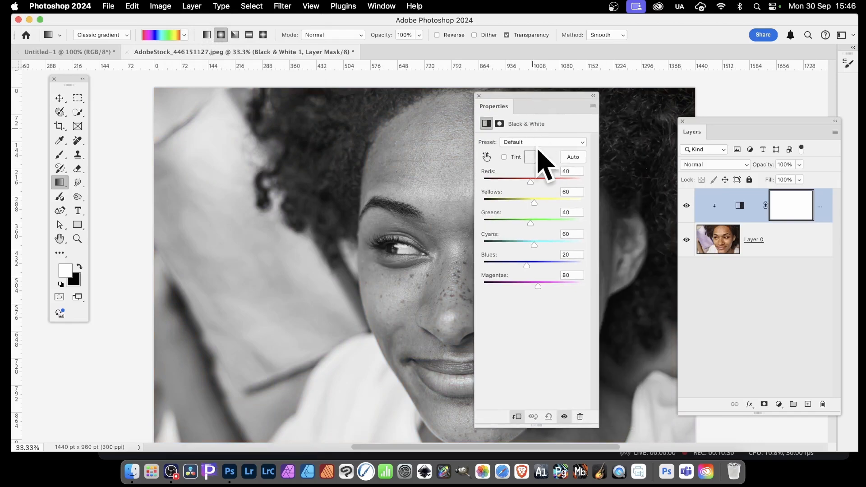
pyautogui.moveTo(531, 182); pyautogui.dragTo(513, 245)
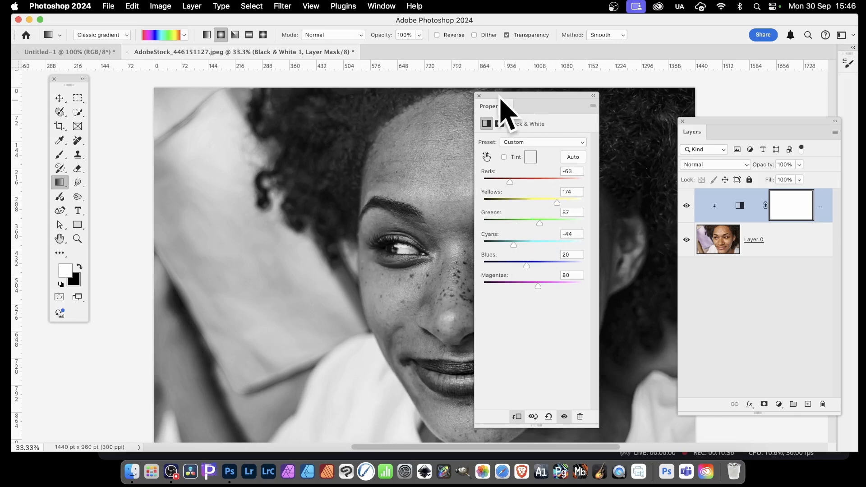
pyautogui.click(480, 96)
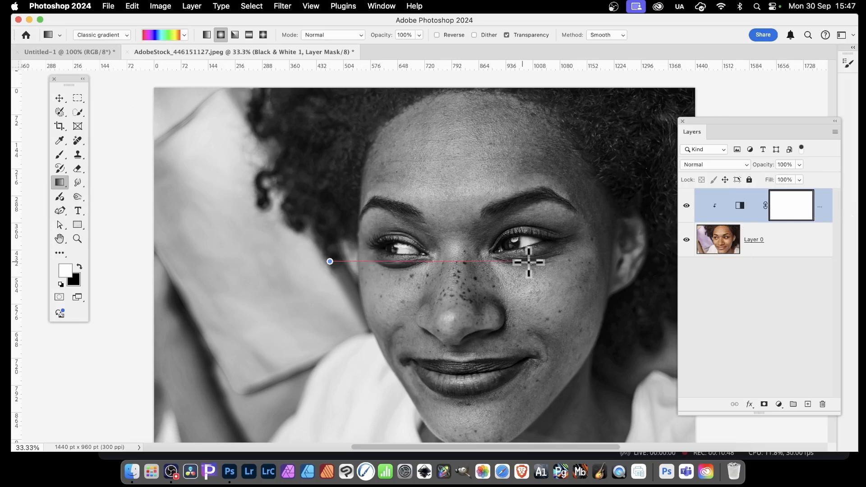
# Step: Try drawing a radial gradient on the Black & White layer's mask across the eye, then undo it
pyautogui.moveTo(529, 261); pyautogui.dragTo(591, 255)
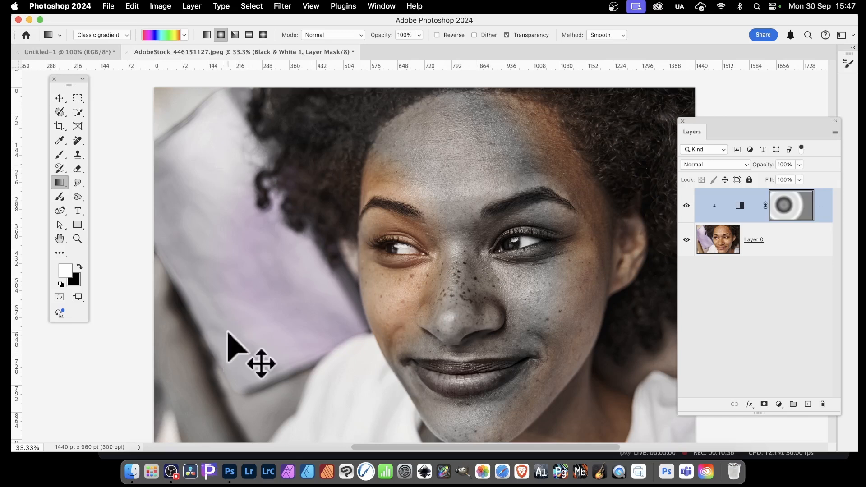
pyautogui.press('super+z')
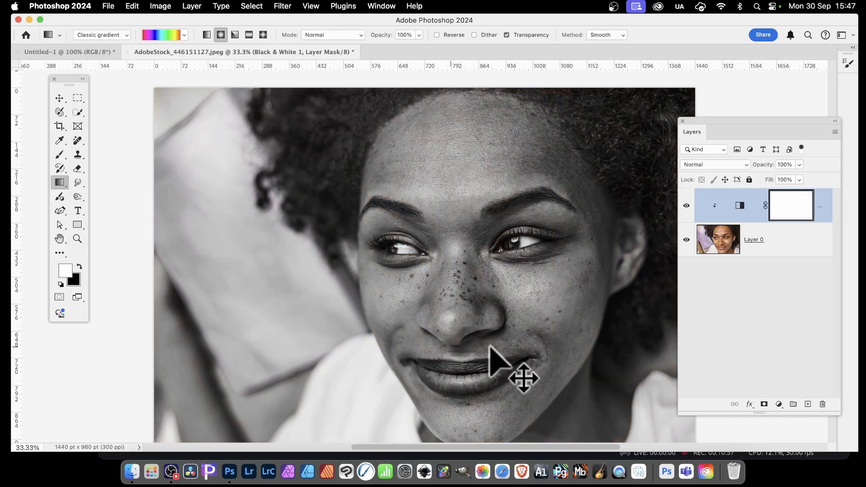
# Step: Enable Tint on the Black & White adjustment with Reds 5, Yellows 19, Greens -72, then delete the layer
pyautogui.doubleClick(740, 207)
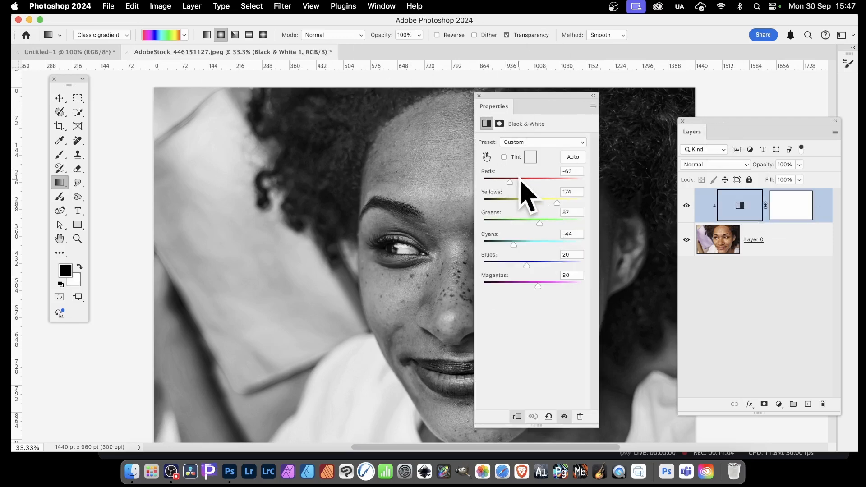
pyautogui.moveTo(519, 181); pyautogui.dragTo(511, 228)
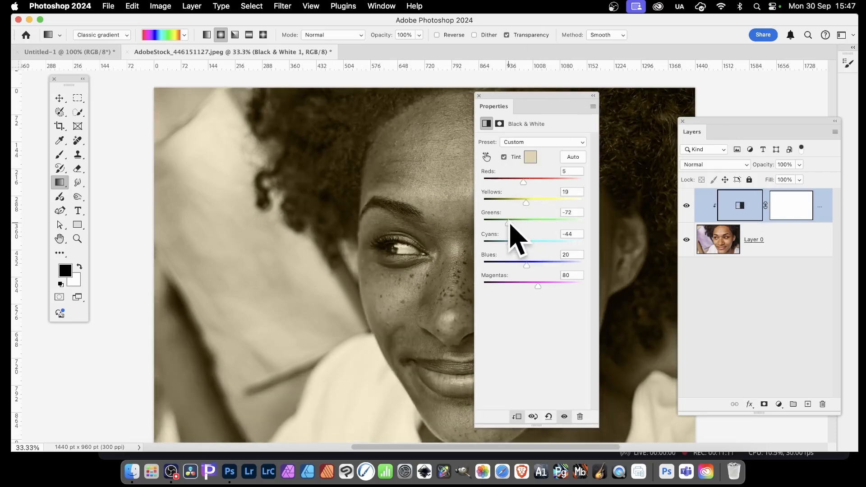
pyautogui.click(479, 95)
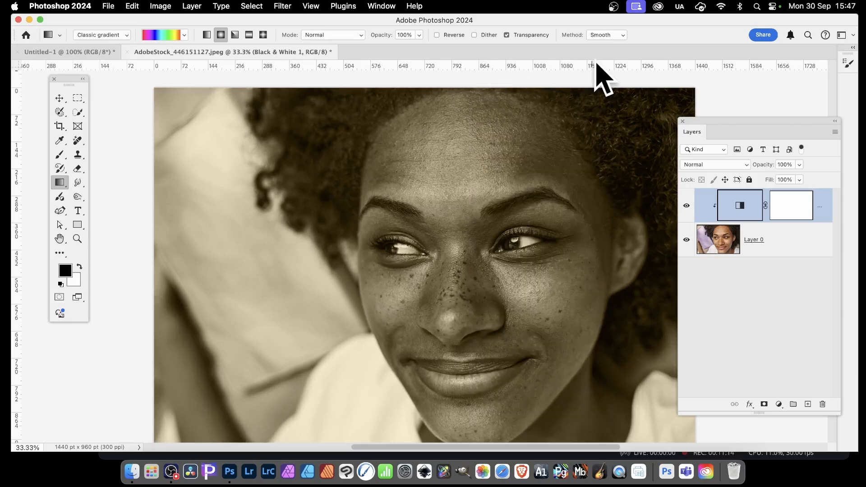
pyautogui.click(823, 404)
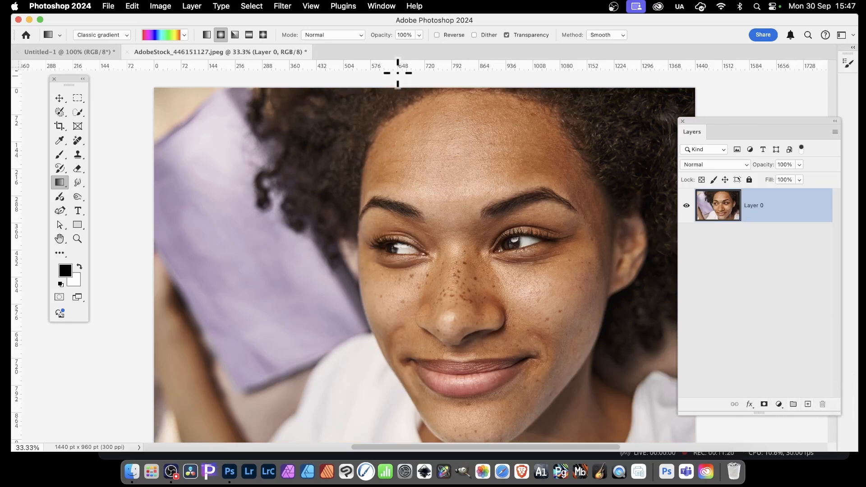
pyautogui.click(198, 5)
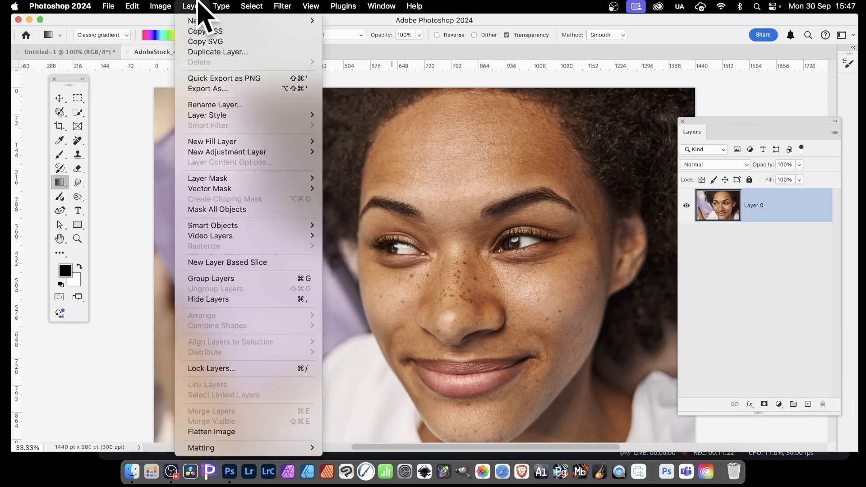
pyautogui.moveTo(206, 236)
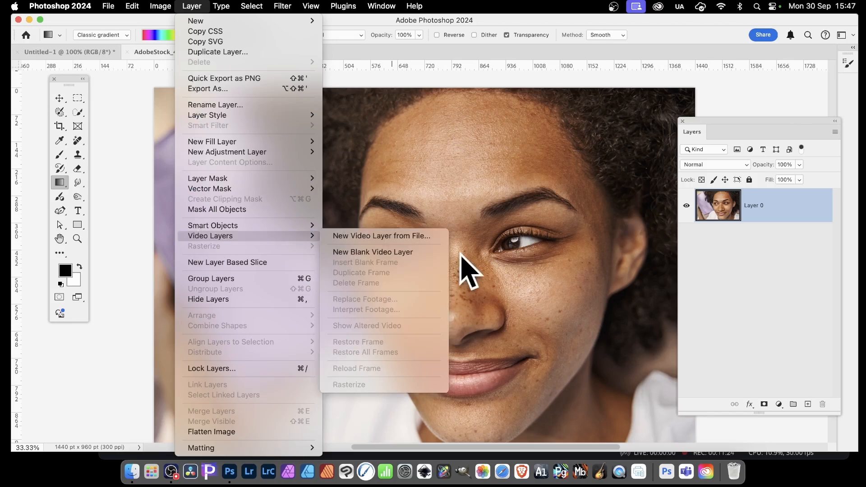
pyautogui.click(665, 231)
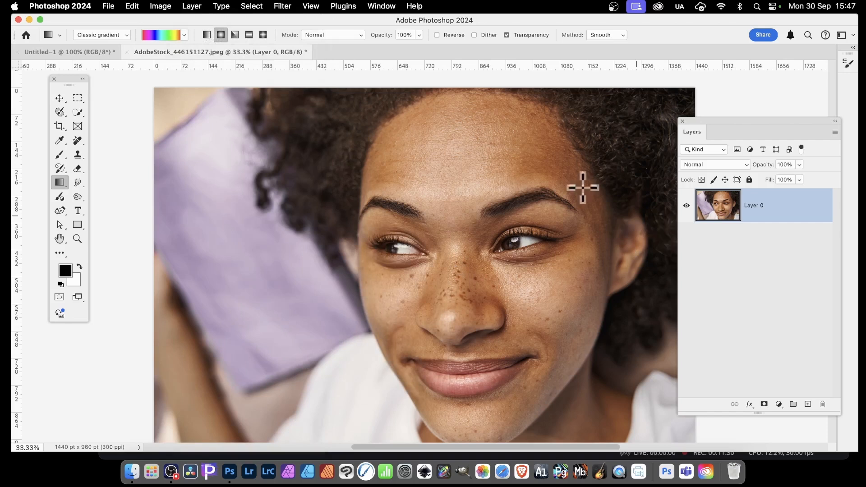
# Step: Draw a red arrow with the Custom Shape Tool in Shape mode, about 2900 by 2300 pt, across the face
pyautogui.moveTo(78, 225); pyautogui.dragTo(149, 228)
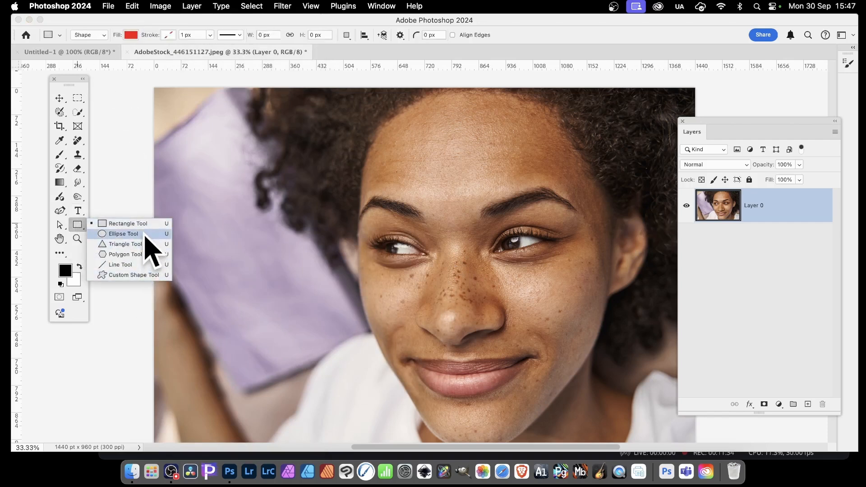
pyautogui.click(140, 276)
pyautogui.click(85, 34)
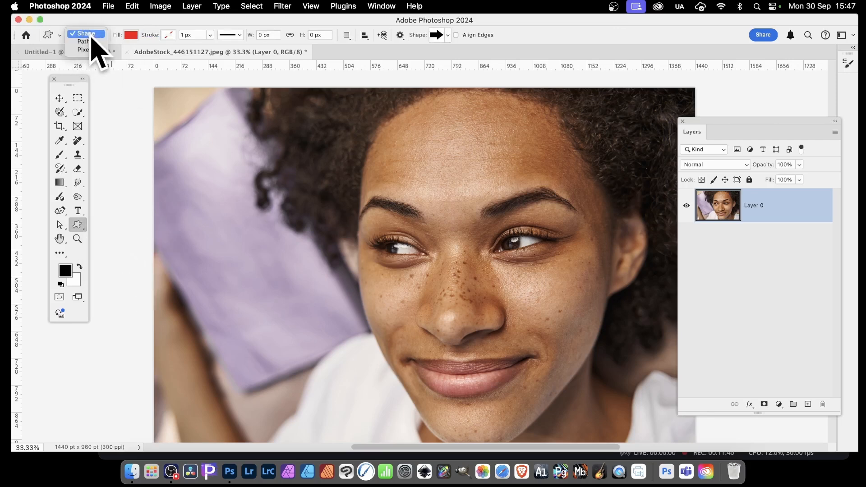
pyautogui.click(92, 35)
pyautogui.moveTo(331, 146); pyautogui.dragTo(602, 354)
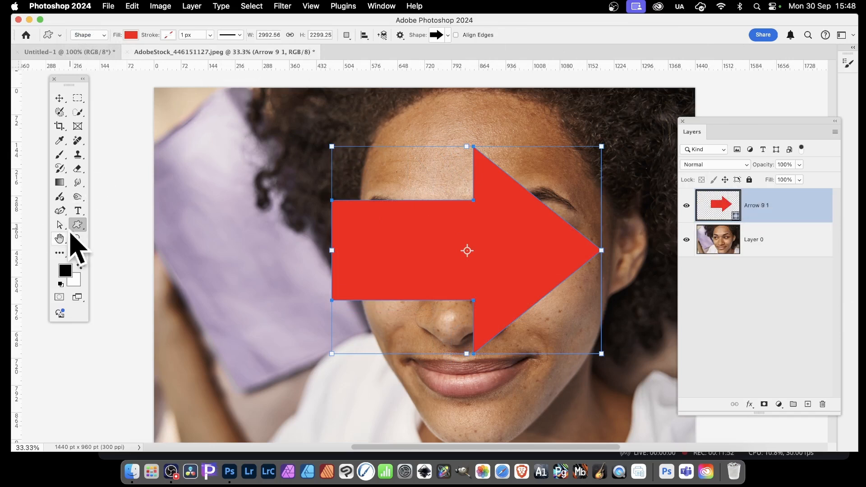
# Step: Reshape the arrow by moving its inner shaft anchor points outward with the Direct Selection Tool
pyautogui.click(59, 225)
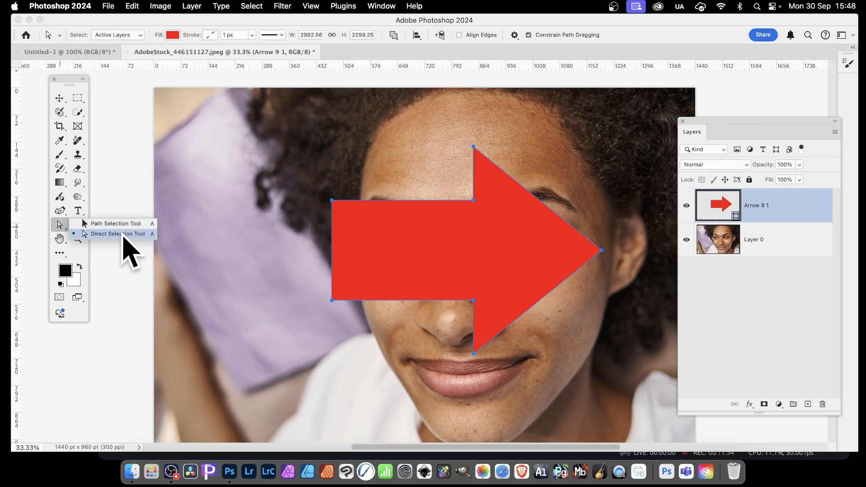
pyautogui.click(124, 235)
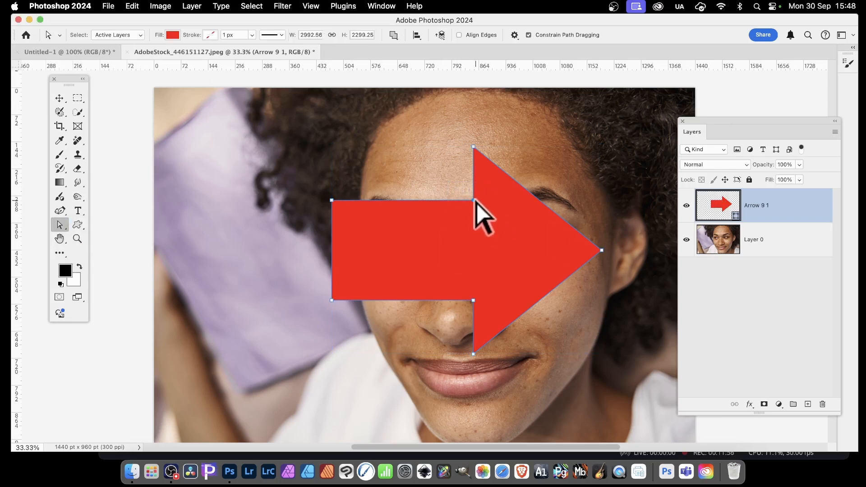
pyautogui.moveTo(475, 200); pyautogui.dragTo(459, 185)
pyautogui.moveTo(458, 288); pyautogui.dragTo(459, 312)
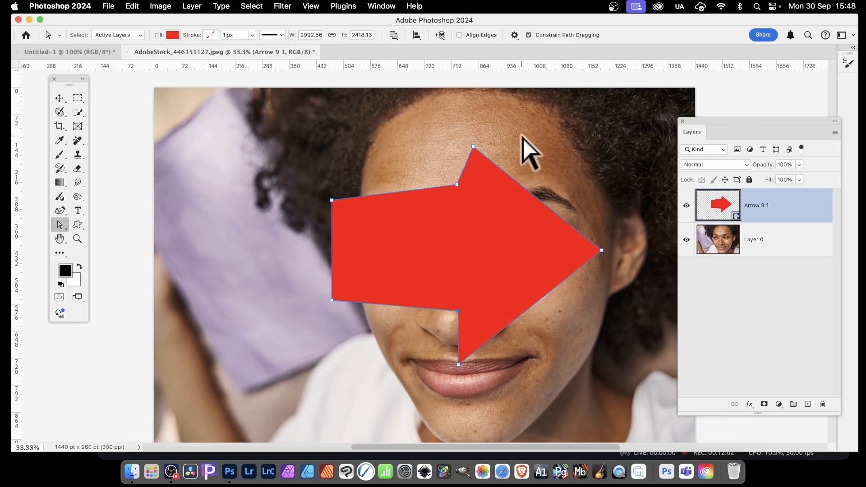
# Step: Try painting a black brush stroke across the eyes, then undo it
pyautogui.click(59, 156)
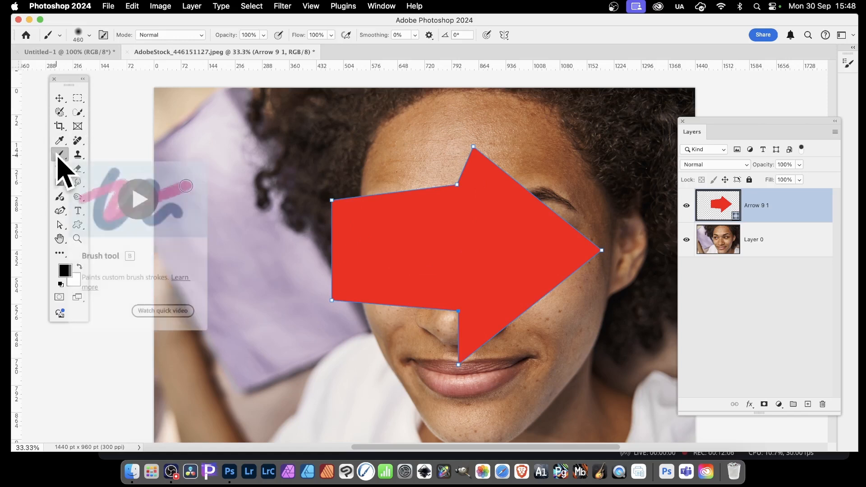
pyautogui.moveTo(465, 253)
pyautogui.mouseDown()
pyautogui.moveTo(605, 183)
pyautogui.moveTo(541, 235)
pyautogui.moveTo(435, 211)
pyautogui.moveTo(313, 236)
pyautogui.mouseUp()
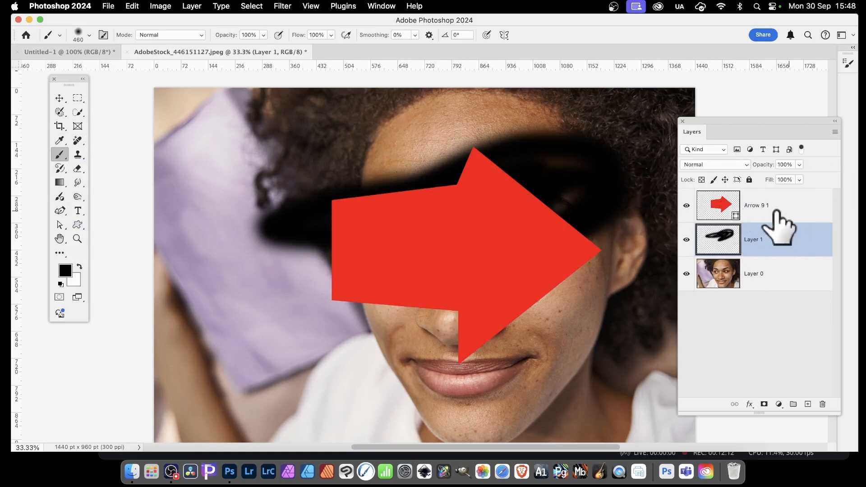
pyautogui.press('super+z')
pyautogui.press('super+z')
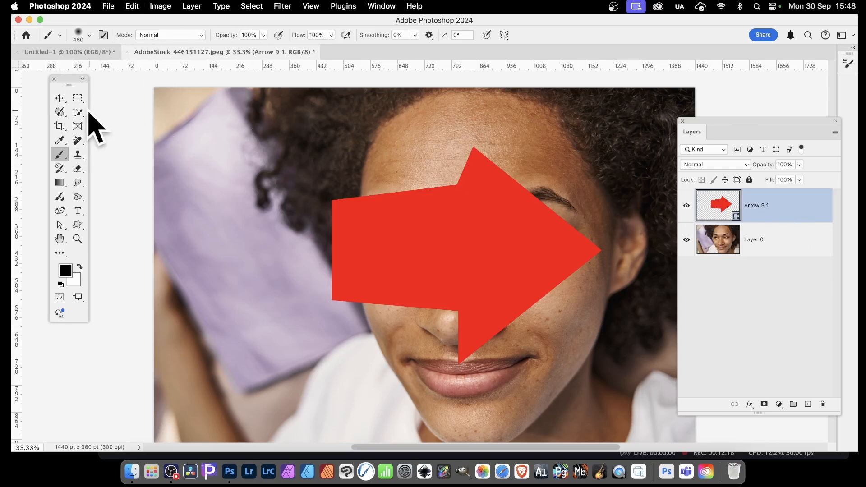
# Step: Scale the arrow up to about 119% and stretch it taller toward the upper left, then commit the transform
pyautogui.click(59, 98)
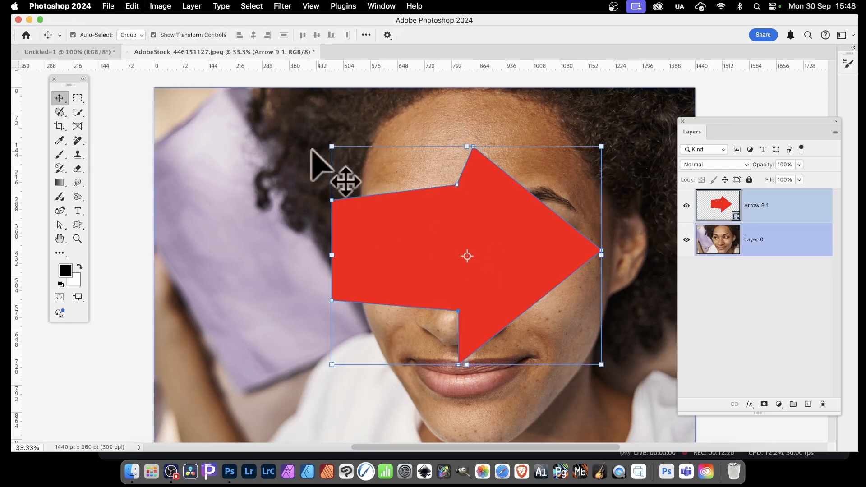
pyautogui.moveTo(333, 147); pyautogui.dragTo(264, 127)
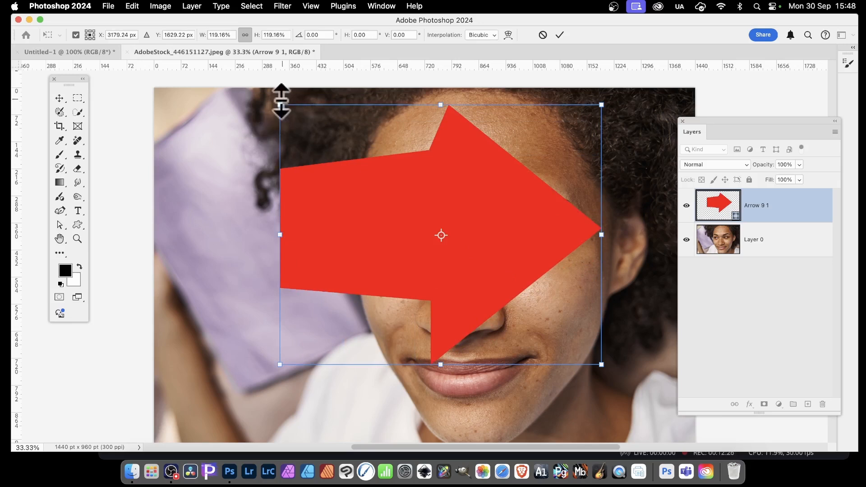
pyautogui.moveTo(280, 104); pyautogui.dragTo(228, 118)
pyautogui.click(560, 35)
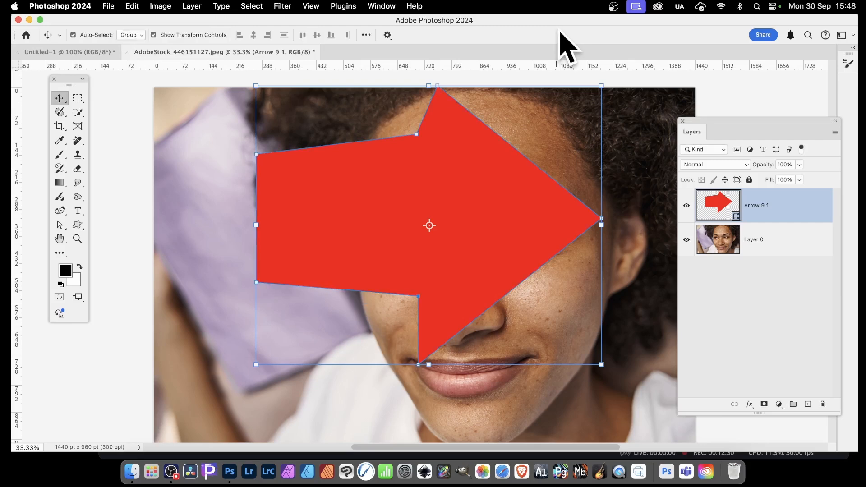
# Step: Move the arrow slightly down and convert its layer to a Smart Object
pyautogui.moveTo(487, 141); pyautogui.dragTo(488, 180)
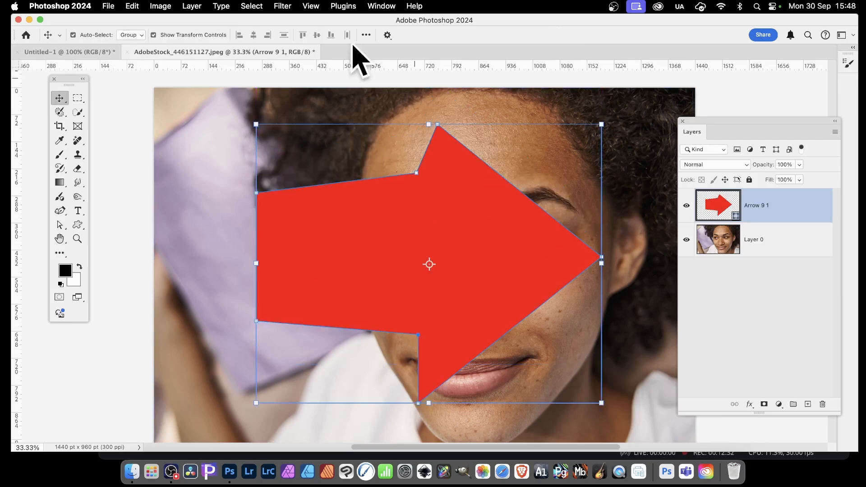
pyautogui.click(193, 5)
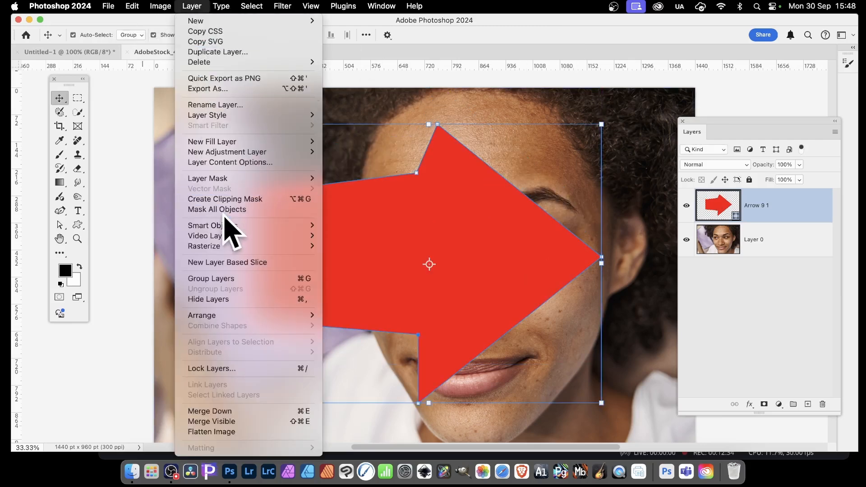
pyautogui.moveTo(231, 232)
pyautogui.click(418, 226)
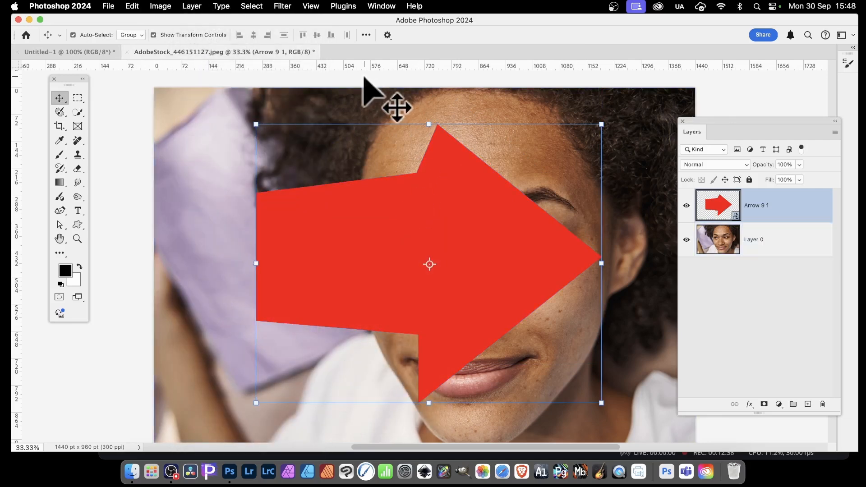
# Step: Apply a Gaussian Blur smart filter to the arrow with a radius of 197.1 pixels
pyautogui.click(285, 6)
pyautogui.moveTo(307, 137)
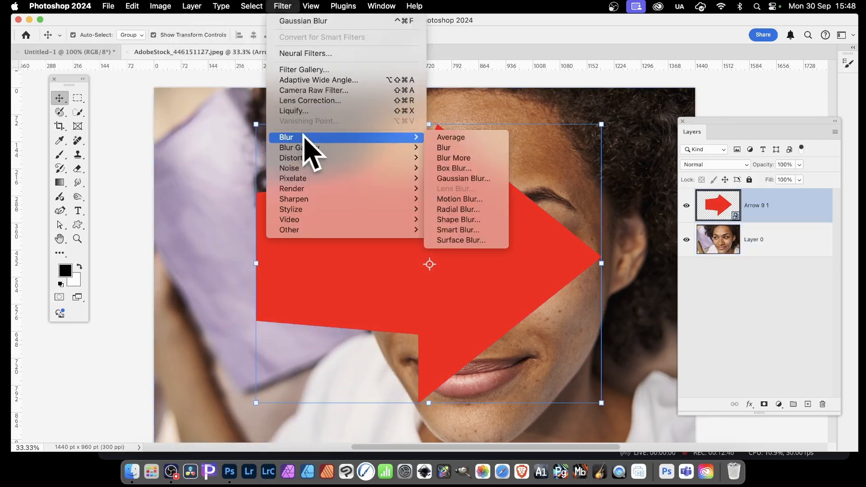
pyautogui.click(492, 178)
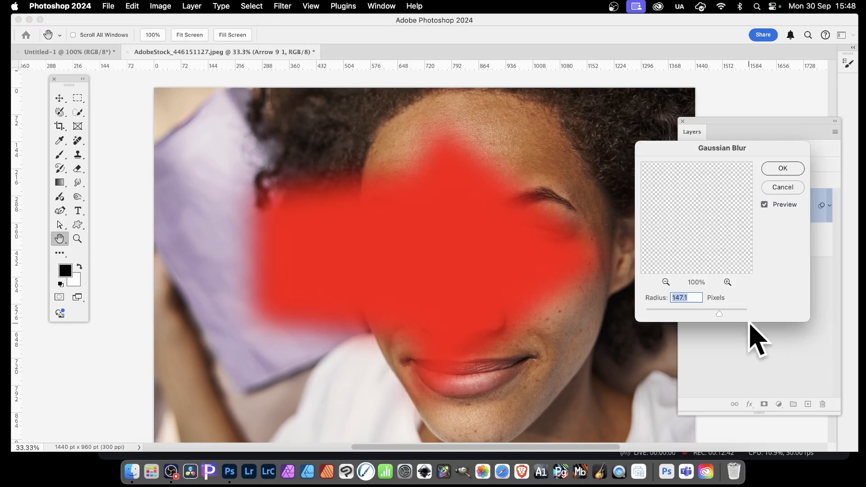
pyautogui.click(780, 171)
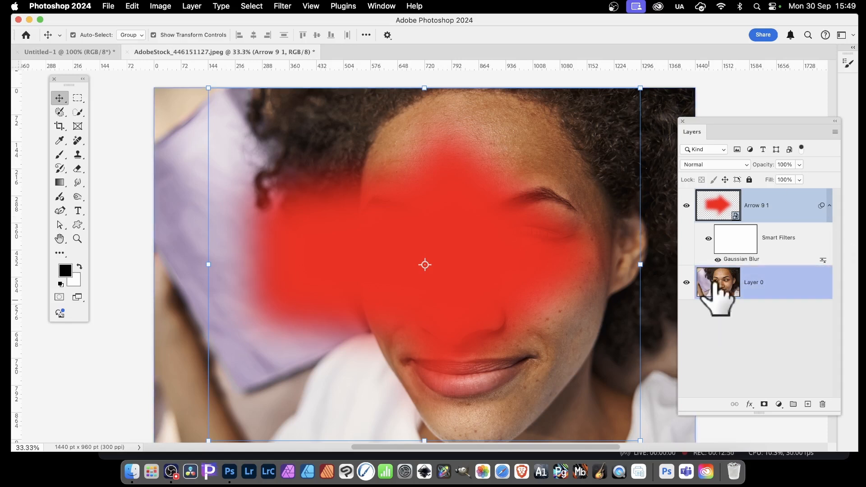
# Step: Set the arrow's Gaussian Blur radius to 6.2 pixels, then delete the arrow layer
pyautogui.doubleClick(738, 260)
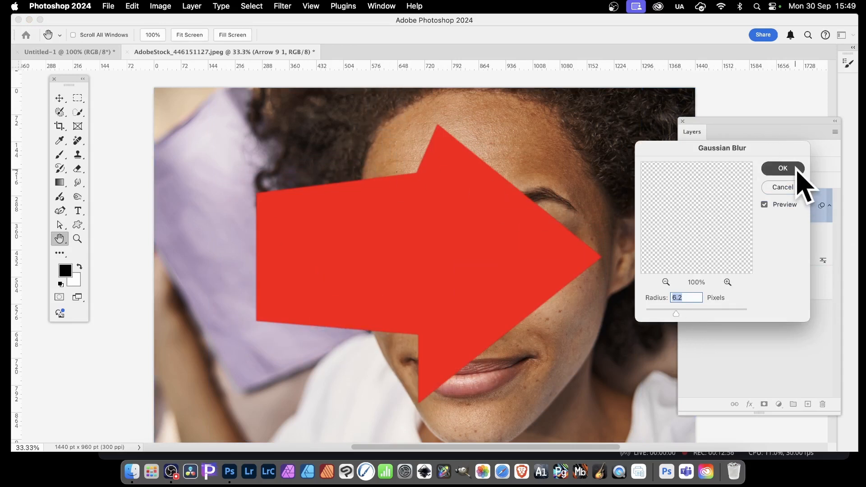
pyautogui.click(783, 168)
pyautogui.click(823, 404)
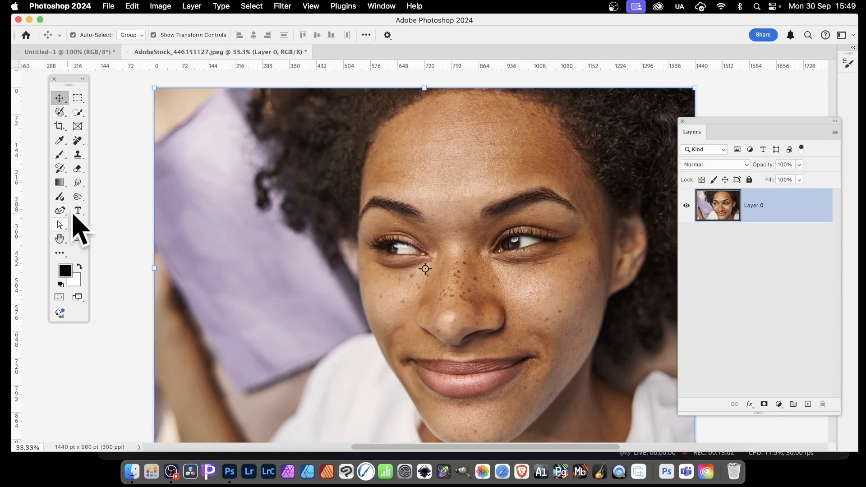
# Step: Add a Lorem Ipsum placeholder text layer beside the face with the Type tool in Arial Black 36 pt
pyautogui.moveTo(77, 211); pyautogui.dragTo(162, 210)
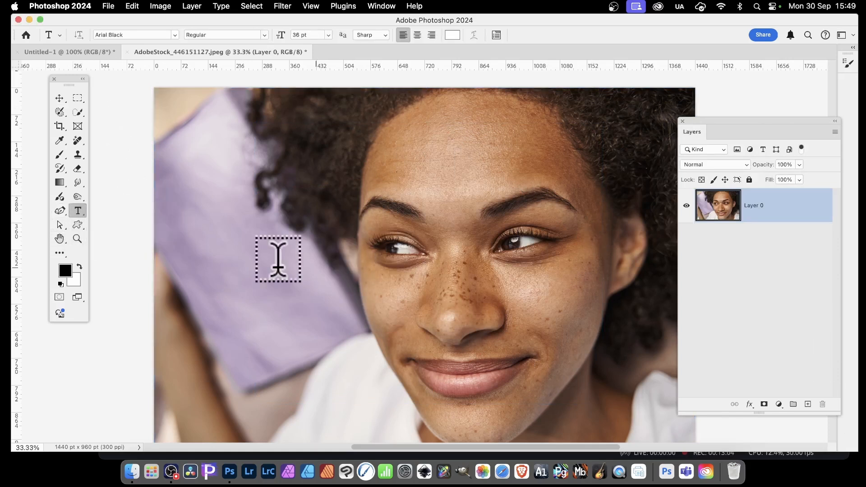
pyautogui.click(266, 240)
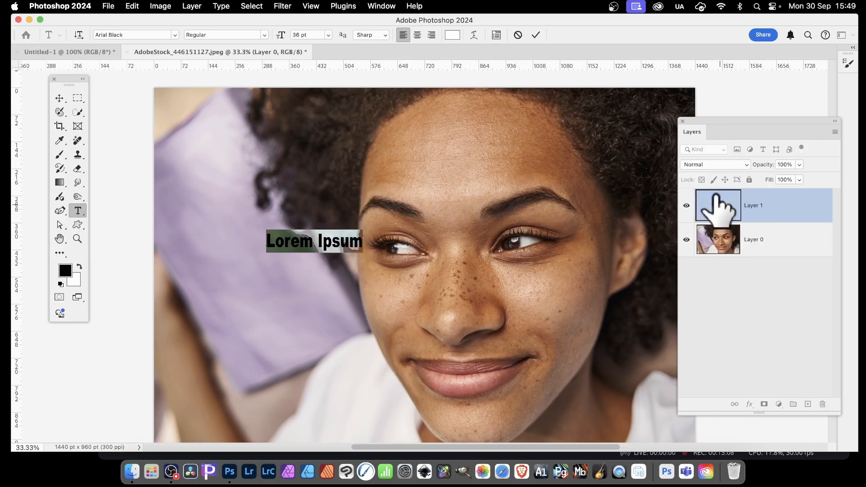
# Step: Scale the text up and place it across the eyes, then commit the transform
pyautogui.click(59, 98)
pyautogui.moveTo(367, 259); pyautogui.dragTo(623, 311)
pyautogui.moveTo(518, 293); pyautogui.dragTo(429, 239)
pyautogui.press('Return')
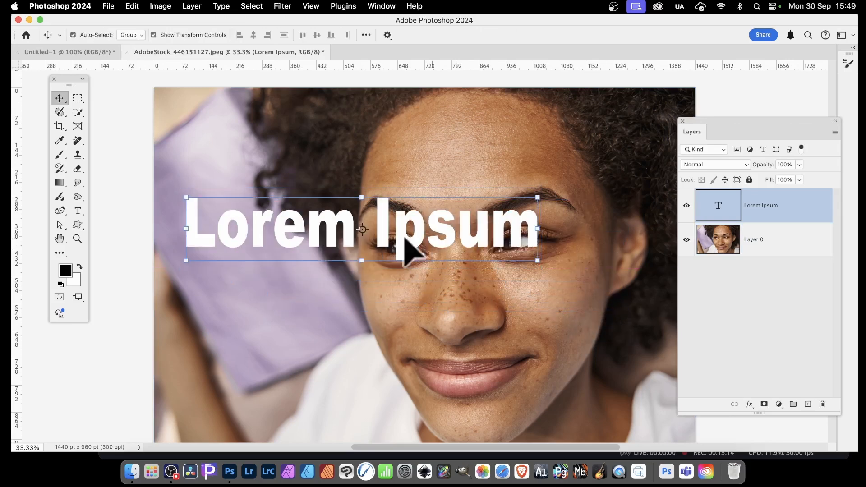
# Step: Replace the word Ipsum in the text with ssssdcsd
pyautogui.doubleClick(378, 212)
pyautogui.doubleClick(379, 212)
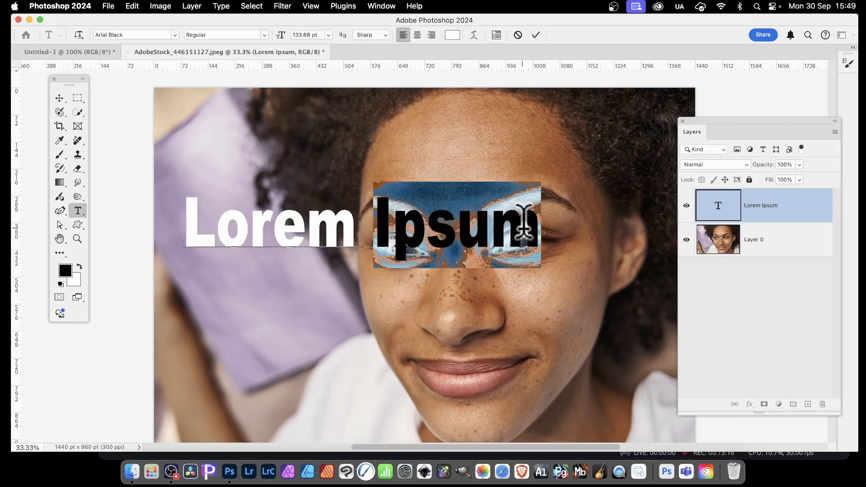
pyautogui.write('ssssdcsd')
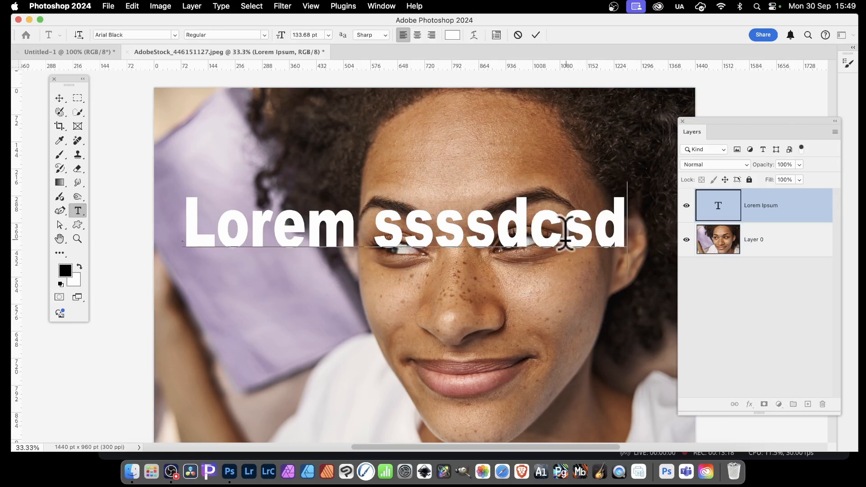
pyautogui.click(60, 98)
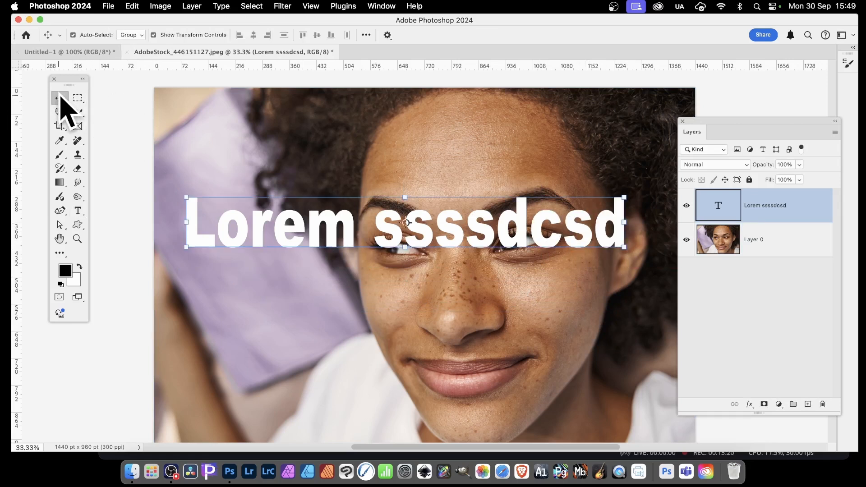
# Step: Reposition the text across the eyes and set its blending mode to Soft Light
pyautogui.moveTo(349, 232); pyautogui.dragTo(343, 263)
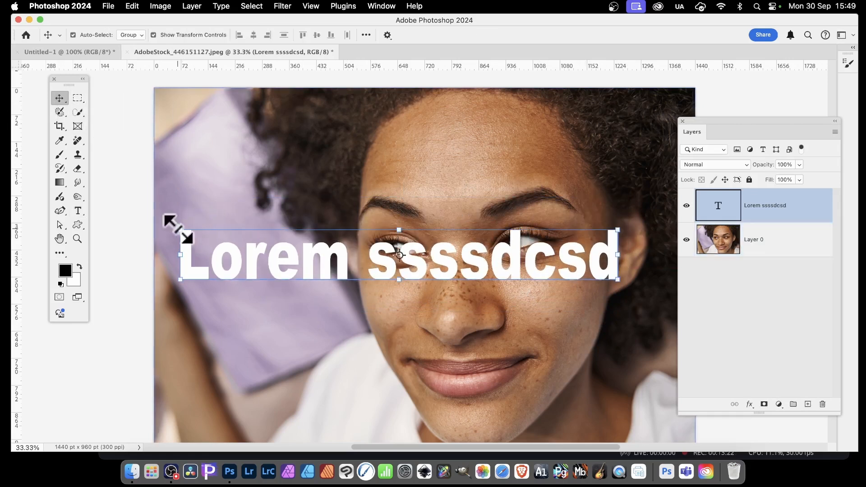
pyautogui.moveTo(416, 261); pyautogui.dragTo(424, 235)
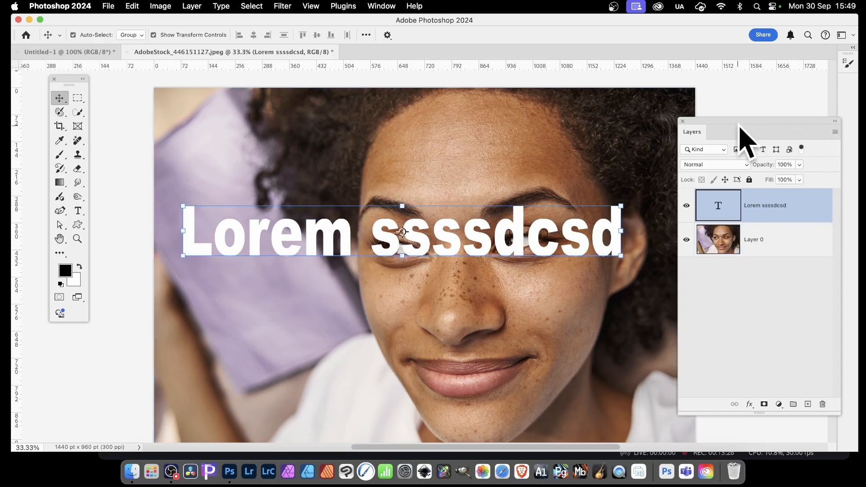
pyautogui.click(721, 165)
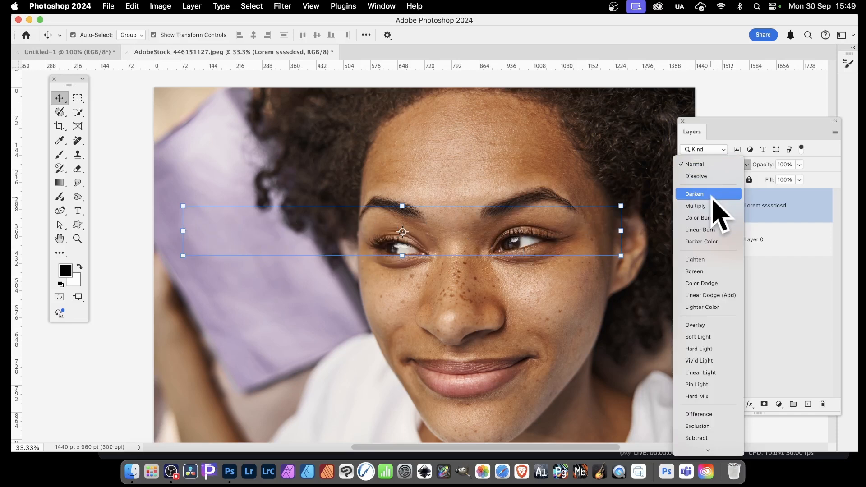
pyautogui.click(706, 338)
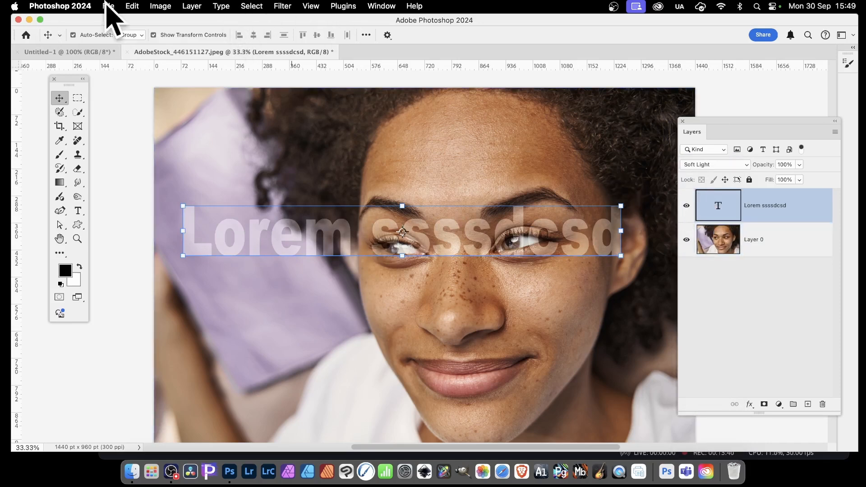
# Step: Convert the text layer to a Smart Object
pyautogui.click(192, 6)
pyautogui.moveTo(221, 227)
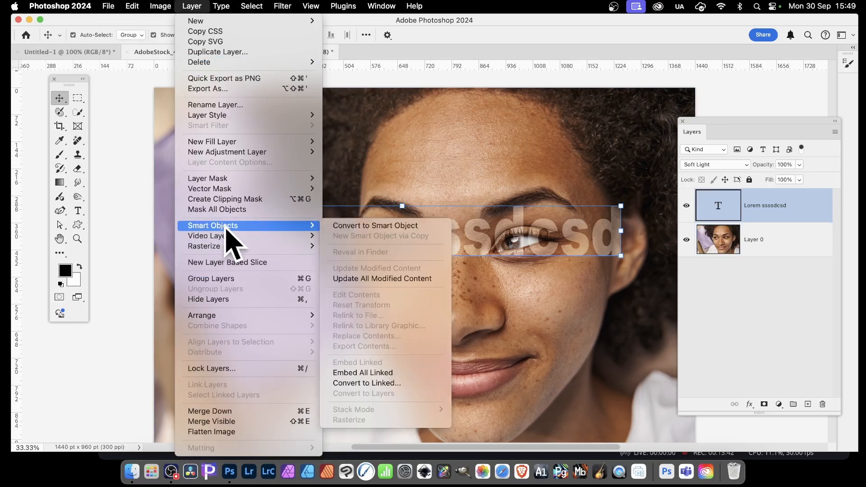
pyautogui.click(380, 226)
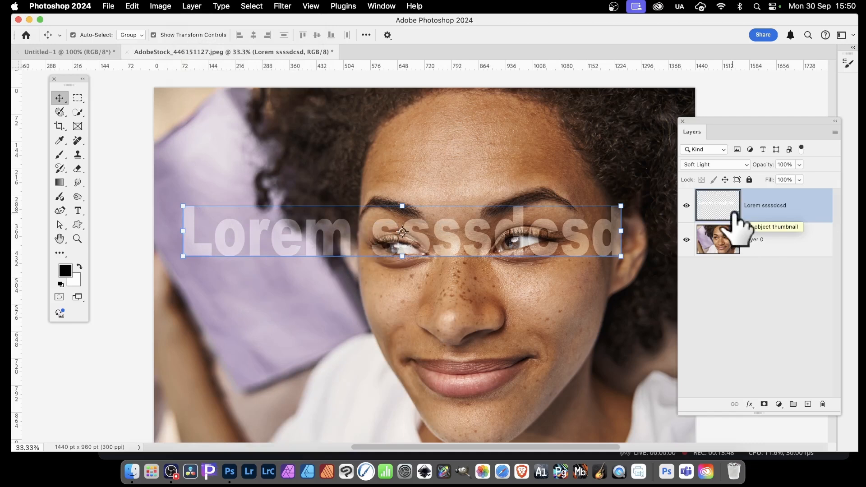
# Step: Apply a Twirl distort filter with an angle of 188° to the text smart object
pyautogui.click(283, 5)
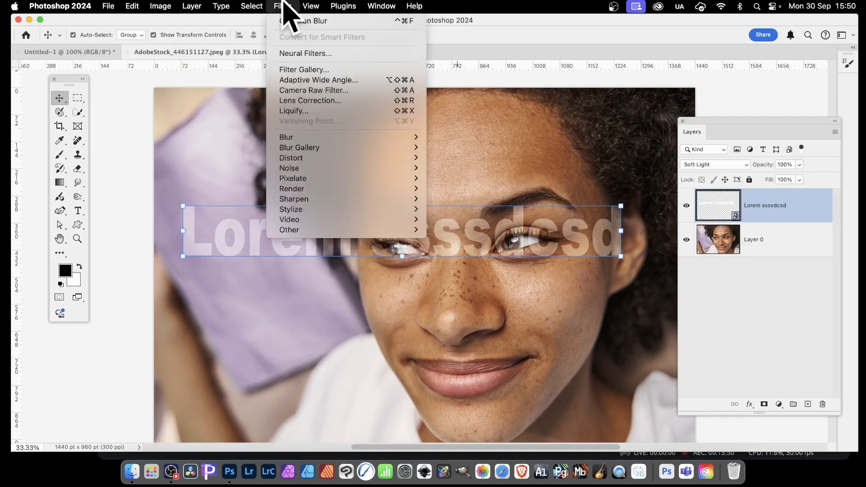
pyautogui.moveTo(316, 159)
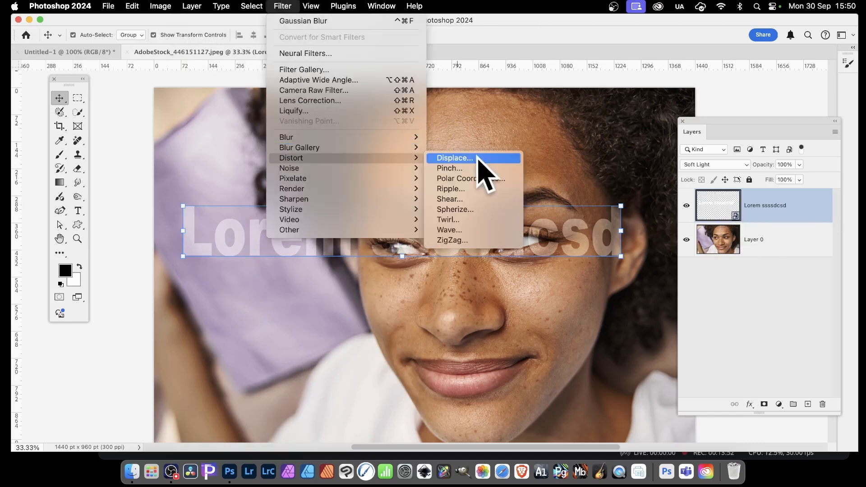
pyautogui.click(474, 219)
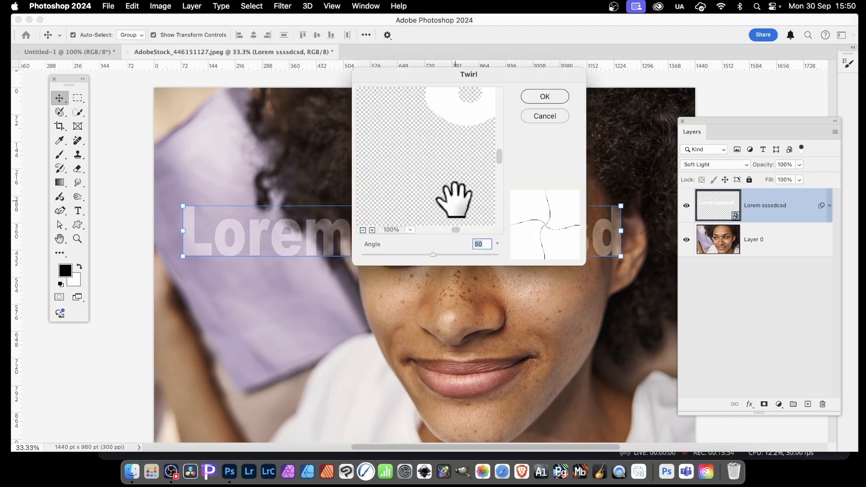
pyautogui.click(542, 97)
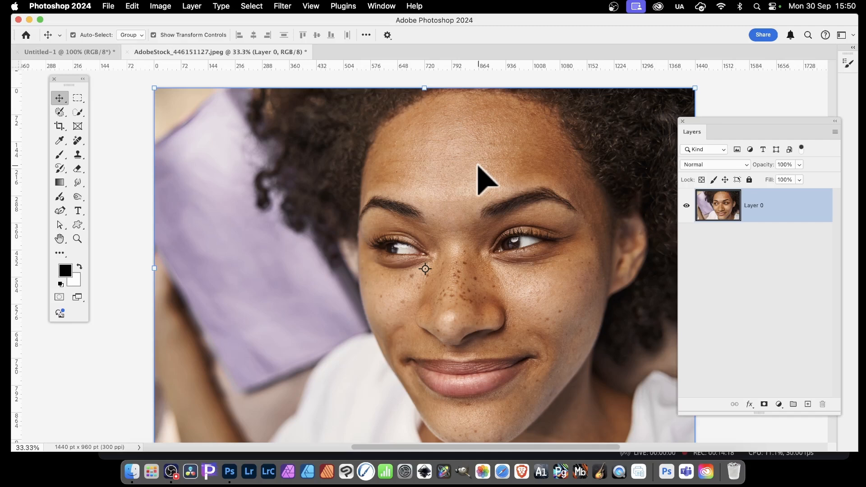
# Step: Create a new empty layer above the photo
pyautogui.click(189, 7)
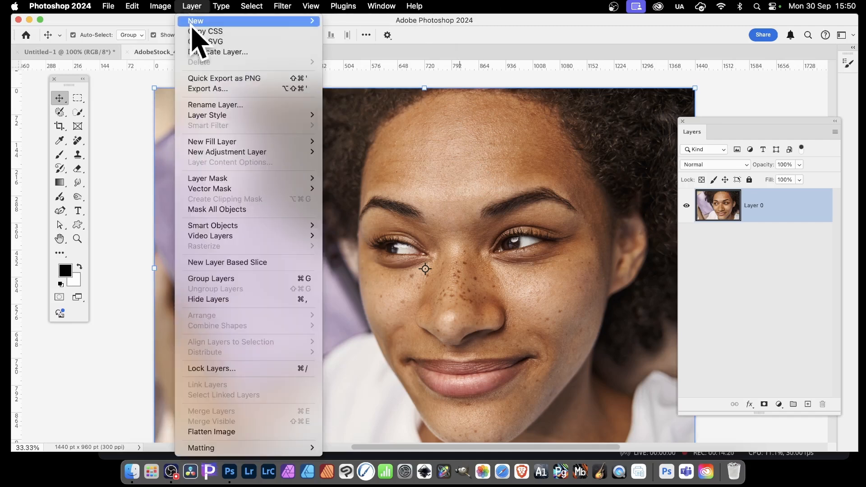
pyautogui.moveTo(193, 23)
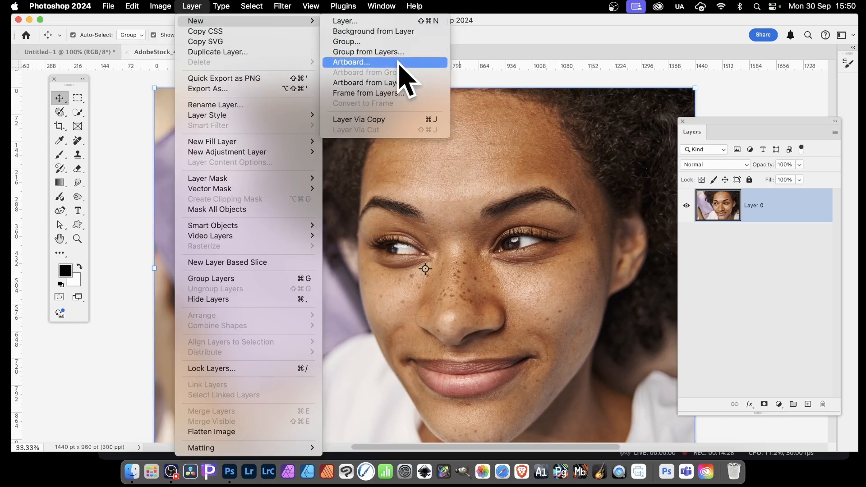
pyautogui.click(364, 22)
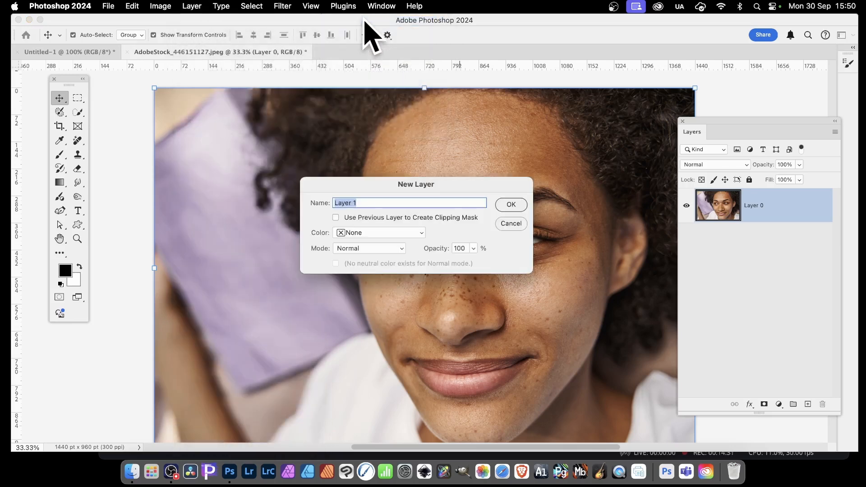
pyautogui.click(507, 202)
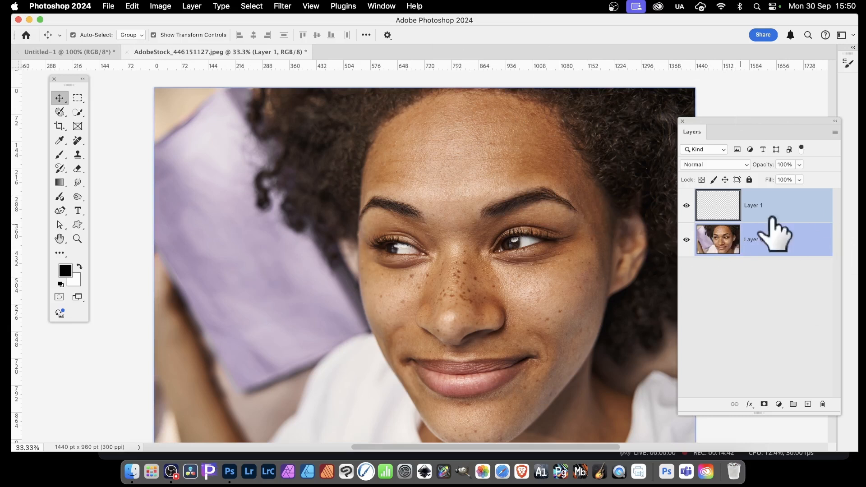
# Step: Select the new layer and paint a short black Brush stroke over the hair
pyautogui.click(803, 210)
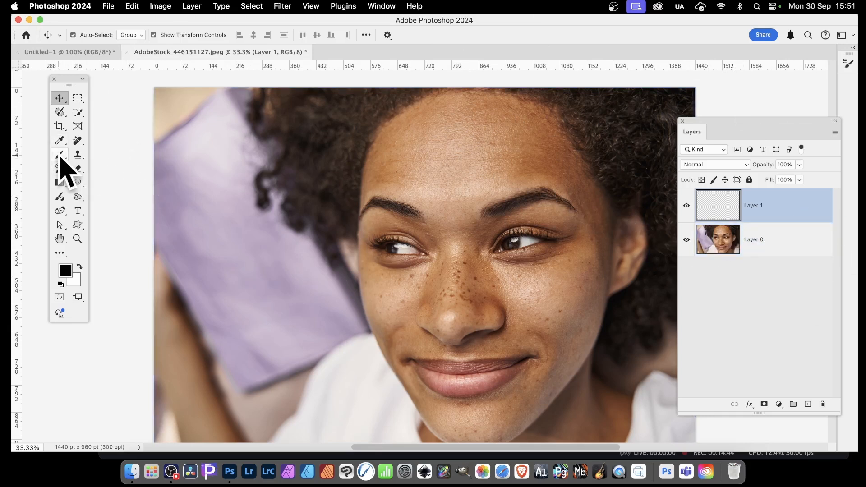
pyautogui.click(60, 155)
pyautogui.moveTo(339, 136)
pyautogui.mouseDown()
pyautogui.moveTo(309, 190)
pyautogui.moveTo(340, 113)
pyautogui.moveTo(327, 207)
pyautogui.moveTo(357, 121)
pyautogui.moveTo(329, 268)
pyautogui.moveTo(319, 105)
pyautogui.moveTo(284, 136)
pyautogui.mouseUp()
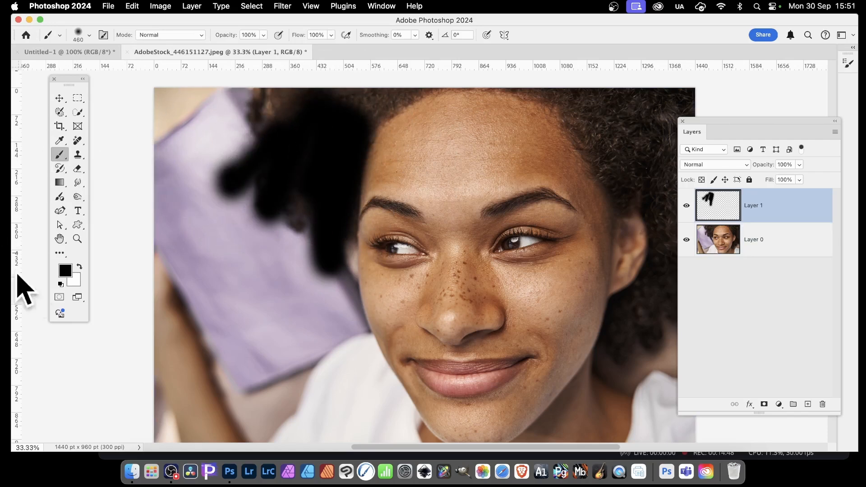
# Step: Set the foreground colour to red d40707 and paint a long vertical red stroke over the hair and pillow
pyautogui.click(65, 271)
pyautogui.moveTo(490, 246); pyautogui.dragTo(489, 197)
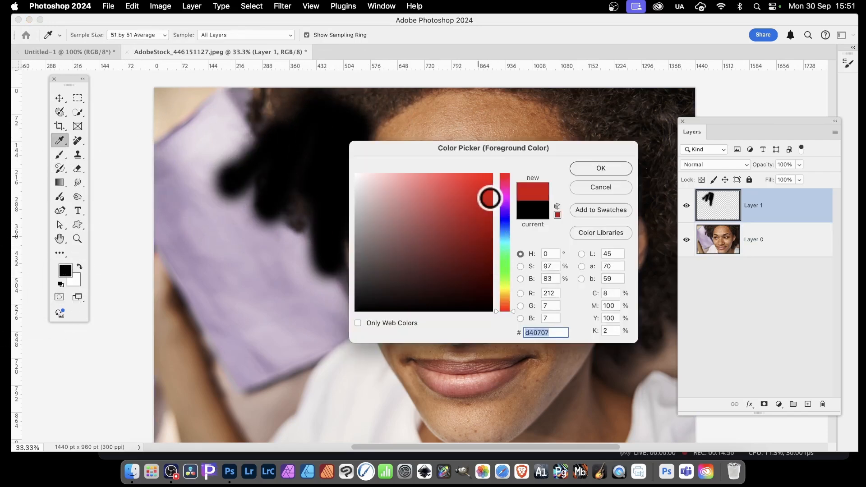
pyautogui.click(601, 168)
pyautogui.moveTo(316, 158)
pyautogui.mouseDown()
pyautogui.moveTo(312, 201)
pyautogui.moveTo(300, 175)
pyautogui.moveTo(306, 229)
pyautogui.moveTo(280, 274)
pyautogui.moveTo(311, 287)
pyautogui.moveTo(309, 343)
pyautogui.mouseUp()
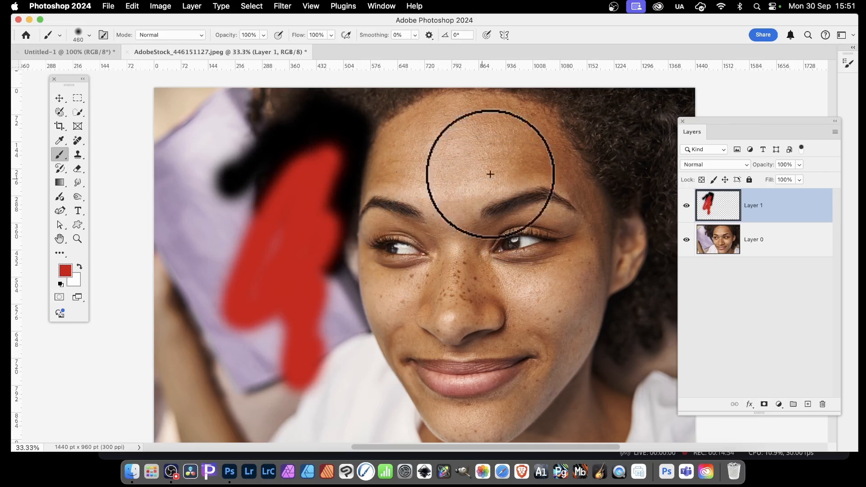
# Step: Scale the painted strokes to about 57%, rotate them slightly and place them on the pillow
pyautogui.click(59, 98)
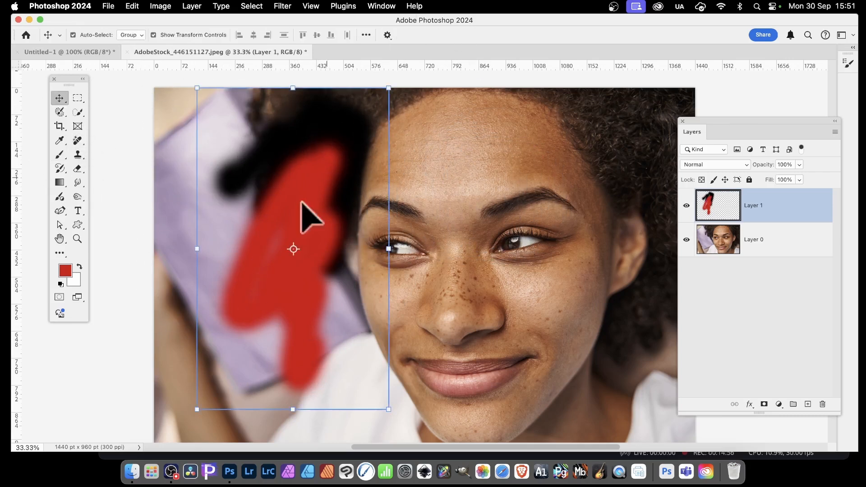
pyautogui.moveTo(296, 212)
pyautogui.mouseDown()
pyautogui.moveTo(315, 248)
pyautogui.moveTo(271, 307)
pyautogui.moveTo(302, 331)
pyautogui.moveTo(296, 378)
pyautogui.moveTo(300, 351)
pyautogui.mouseUp()
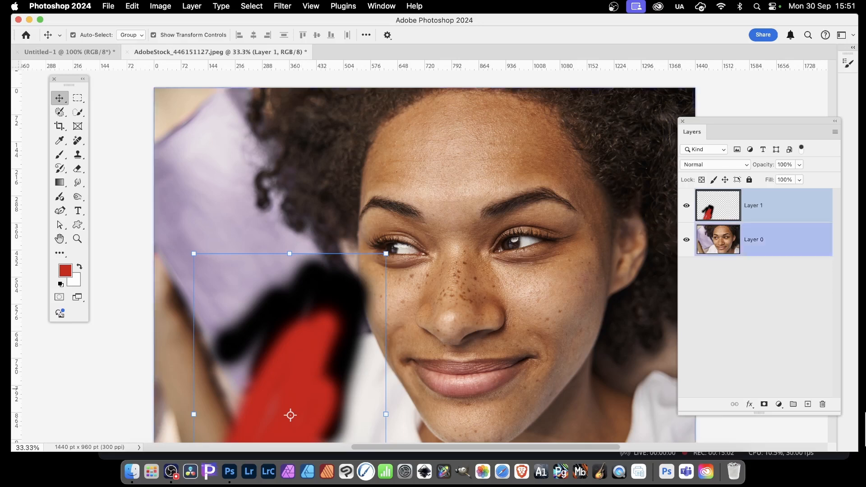
pyautogui.keyDown('shift'); pyautogui.click(767, 239); pyautogui.keyUp('shift')
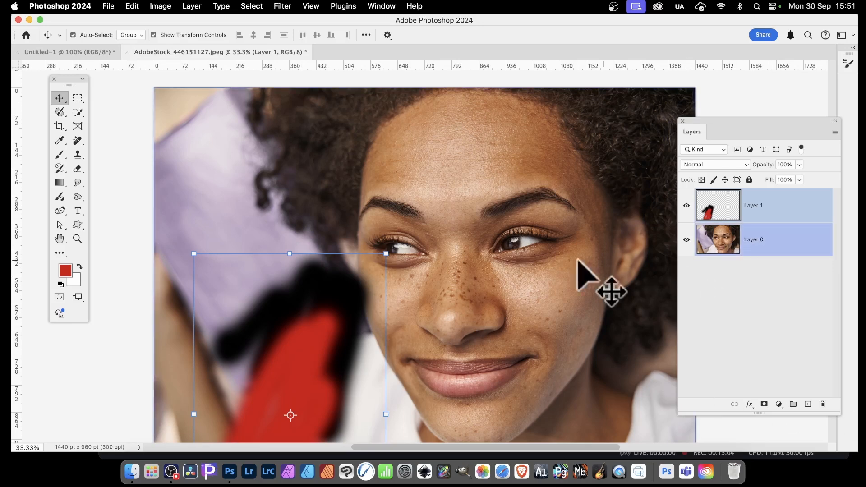
pyautogui.moveTo(293, 326); pyautogui.dragTo(294, 171)
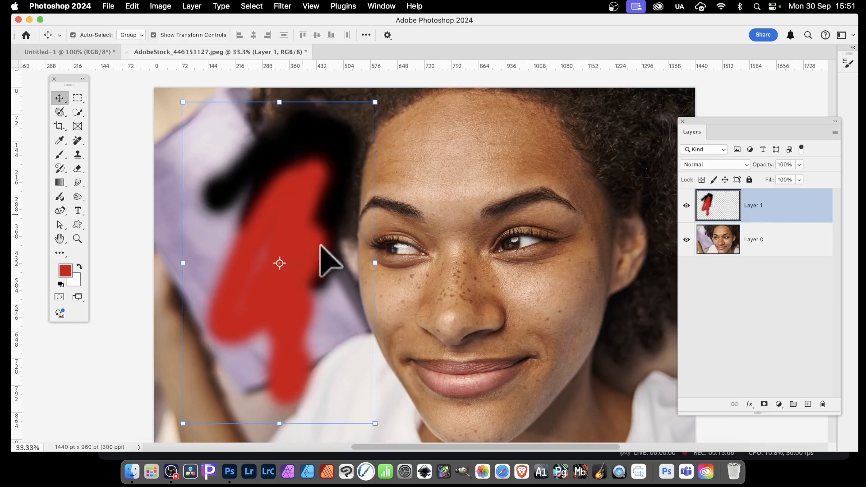
pyautogui.moveTo(377, 421); pyautogui.dragTo(293, 284)
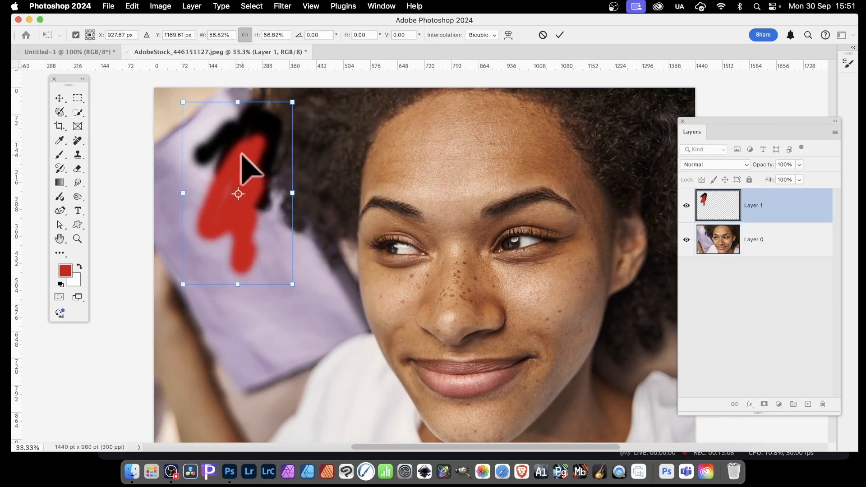
pyautogui.moveTo(244, 167); pyautogui.dragTo(261, 215)
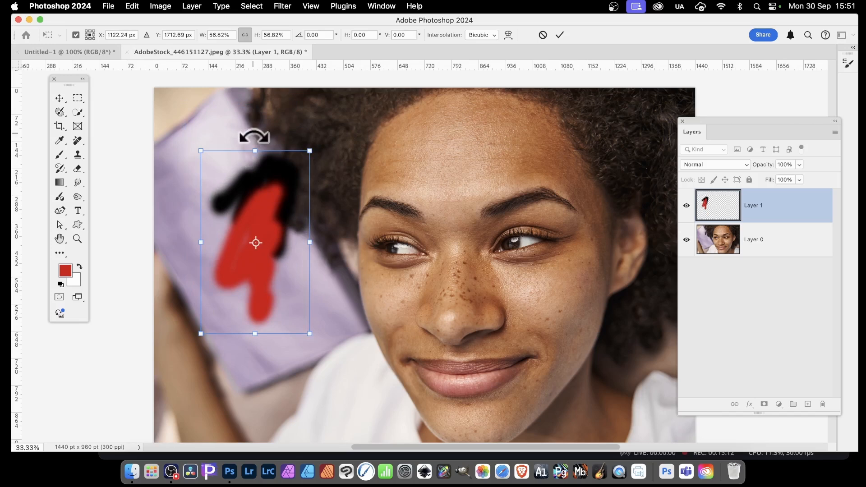
pyautogui.moveTo(252, 135); pyautogui.dragTo(291, 145)
pyautogui.press('Return')
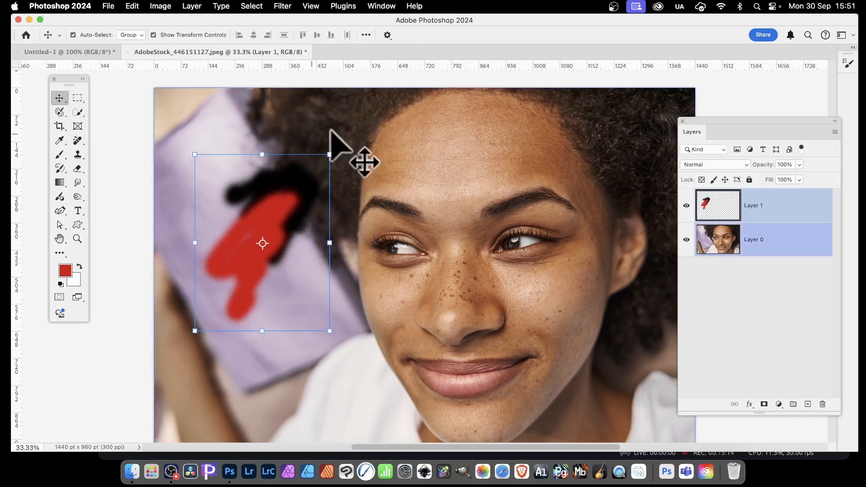
# Step: Add a drop shadow to the strokes with a distance of 265 px at a 150° angle
pyautogui.click(193, 7)
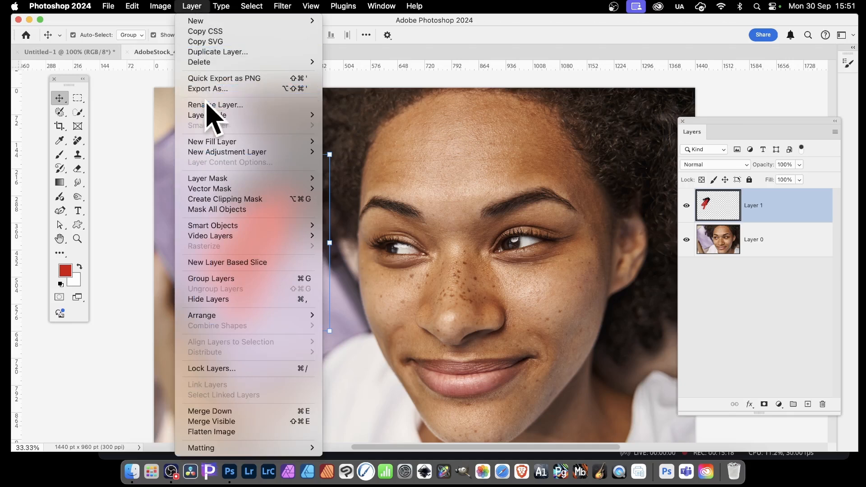
pyautogui.moveTo(209, 116)
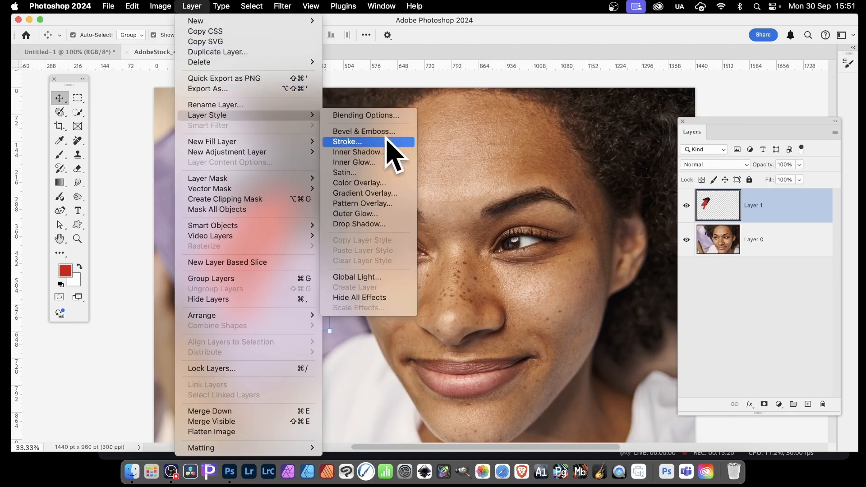
pyautogui.click(376, 224)
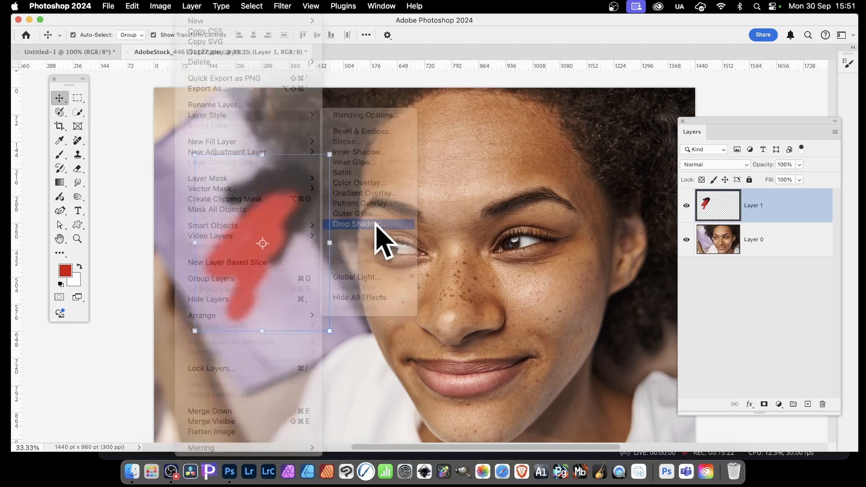
pyautogui.moveTo(230, 121); pyautogui.dragTo(583, 120)
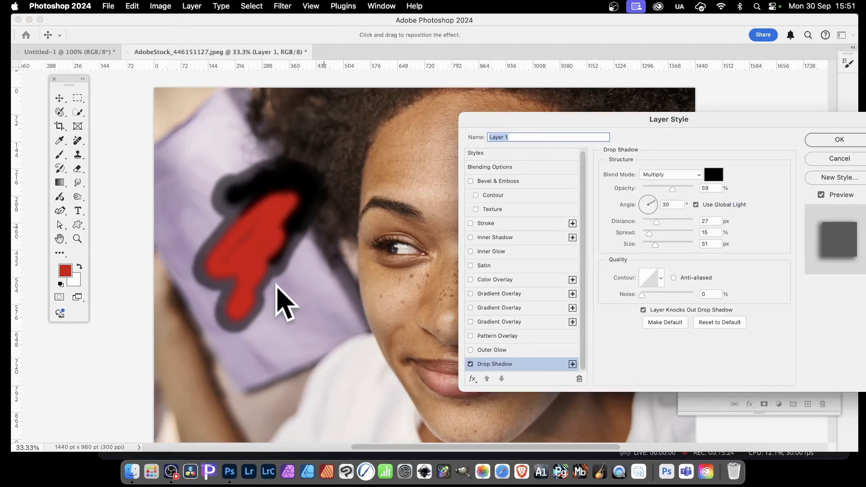
pyautogui.moveTo(283, 272); pyautogui.dragTo(305, 284)
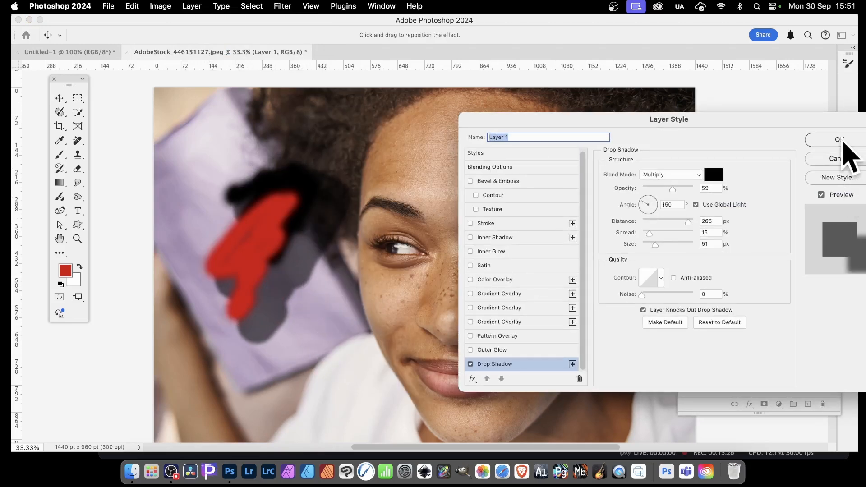
pyautogui.click(840, 139)
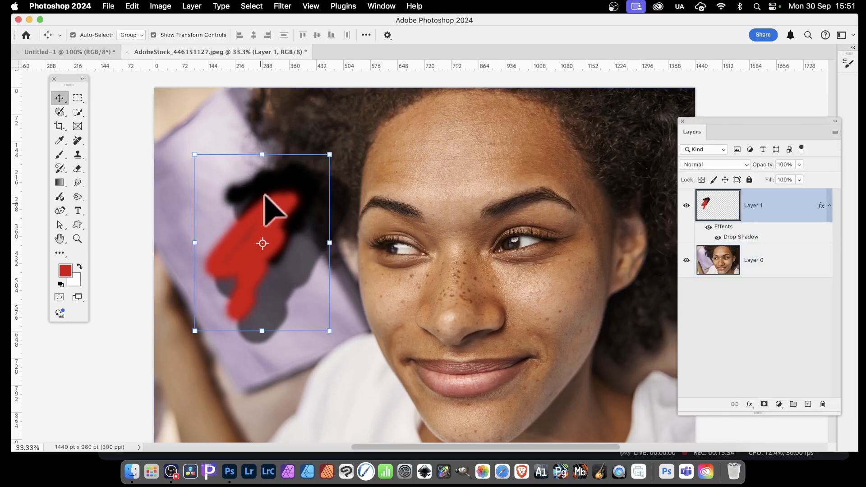
# Step: Nudge the strokes upward, then delete the painted layer
pyautogui.moveTo(265, 207)
pyautogui.mouseDown()
pyautogui.moveTo(256, 188)
pyautogui.moveTo(269, 191)
pyautogui.moveTo(259, 193)
pyautogui.mouseUp()
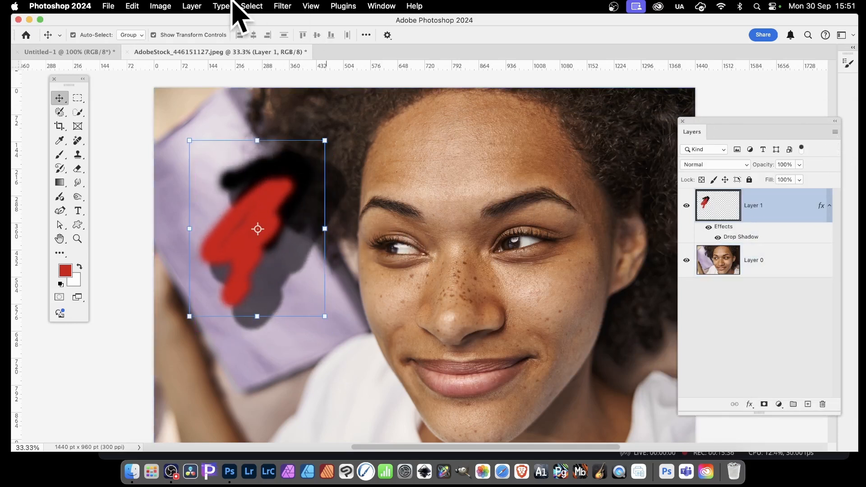
pyautogui.click(191, 5)
pyautogui.moveTo(235, 116)
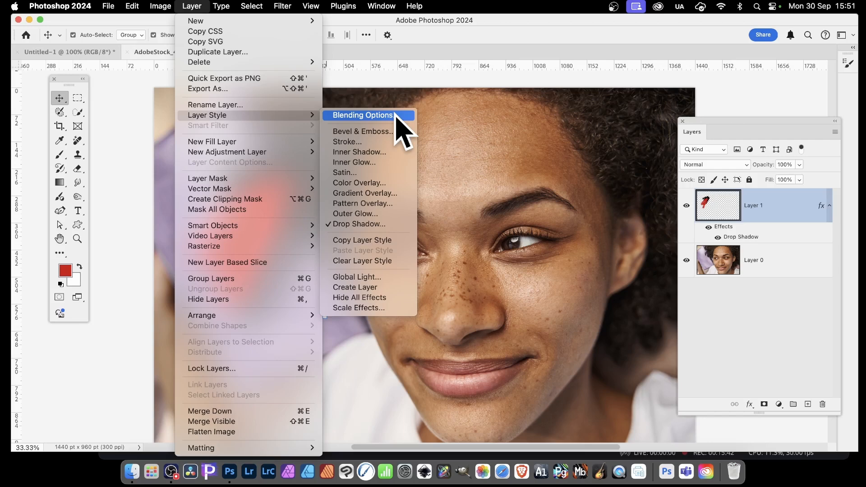
pyautogui.click(613, 175)
pyautogui.press('Delete')
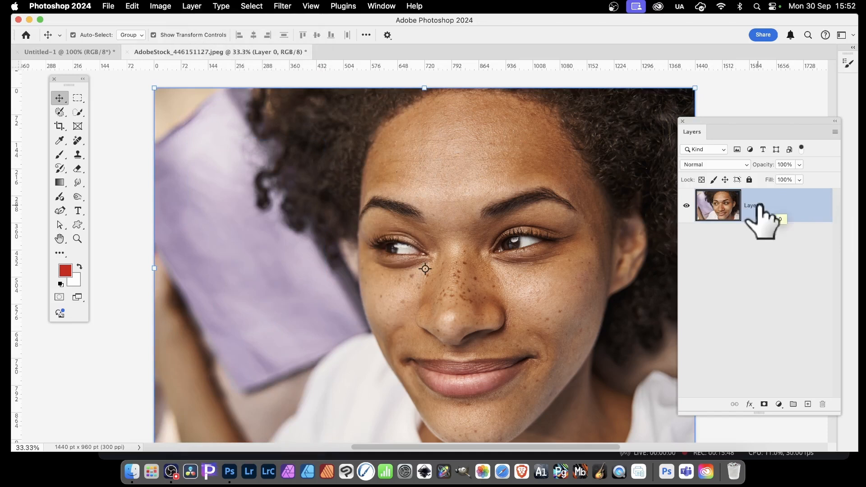
# Step: Open the photo layer's blending options and switch the R and G channels off and back on
pyautogui.rightClick(762, 208)
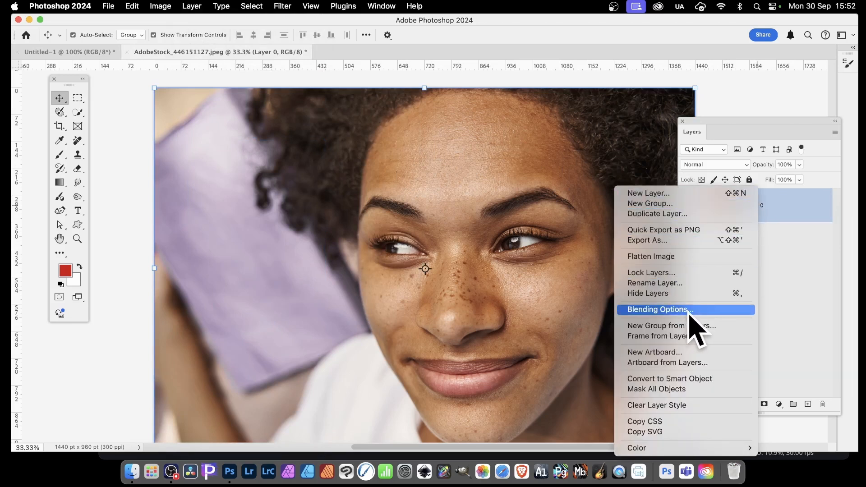
pyautogui.click(689, 312)
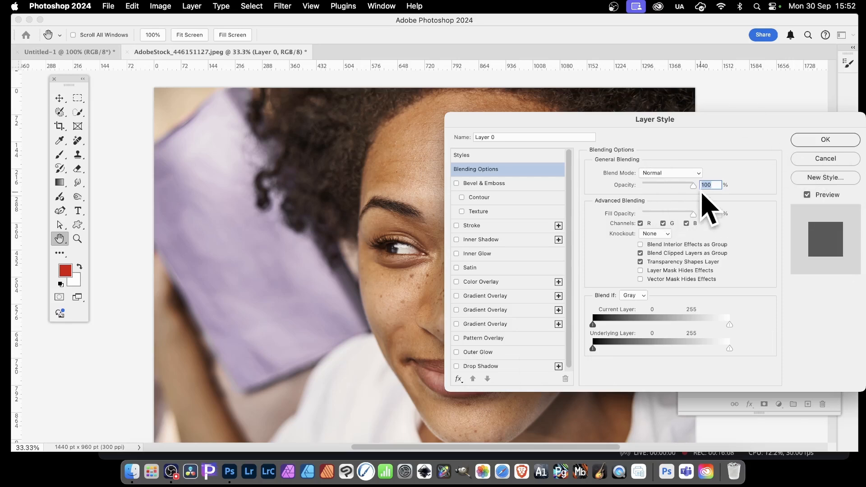
pyautogui.moveTo(693, 186); pyautogui.dragTo(770, 194)
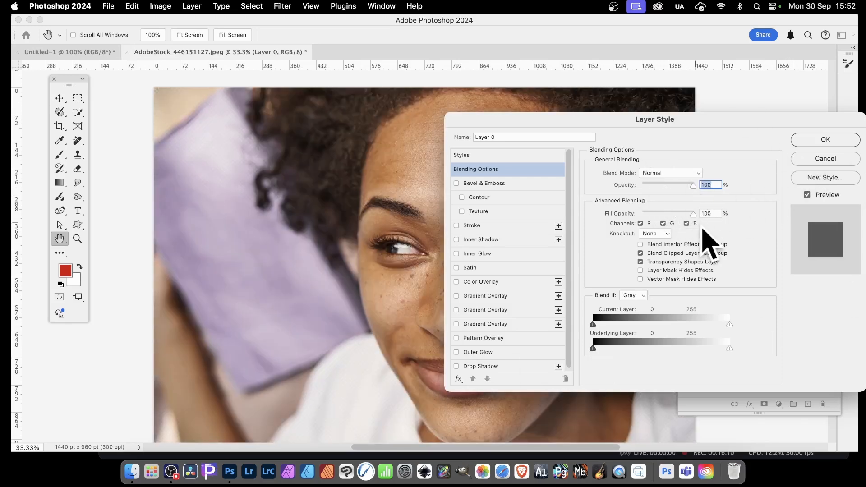
pyautogui.moveTo(694, 216); pyautogui.dragTo(748, 226)
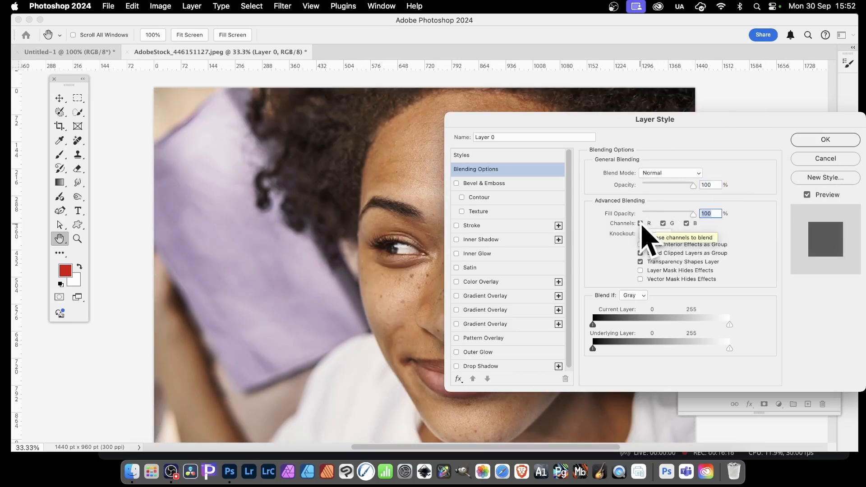
pyautogui.click(641, 223)
pyautogui.click(663, 224)
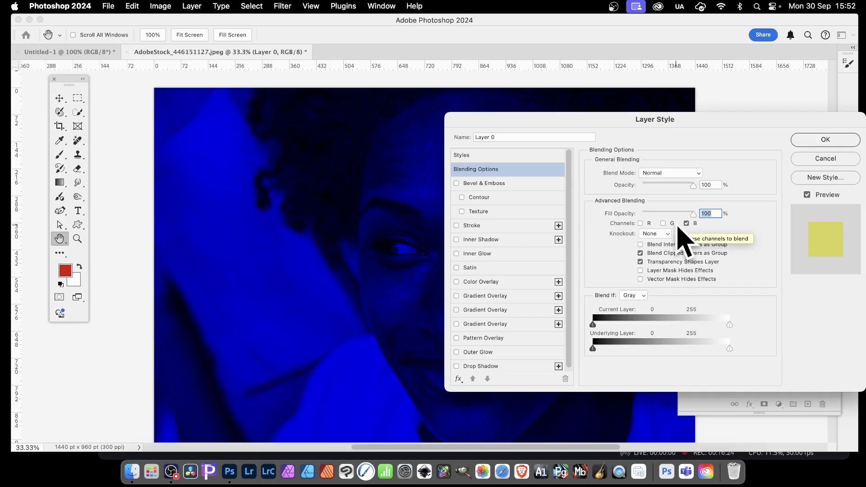
pyautogui.click(663, 224)
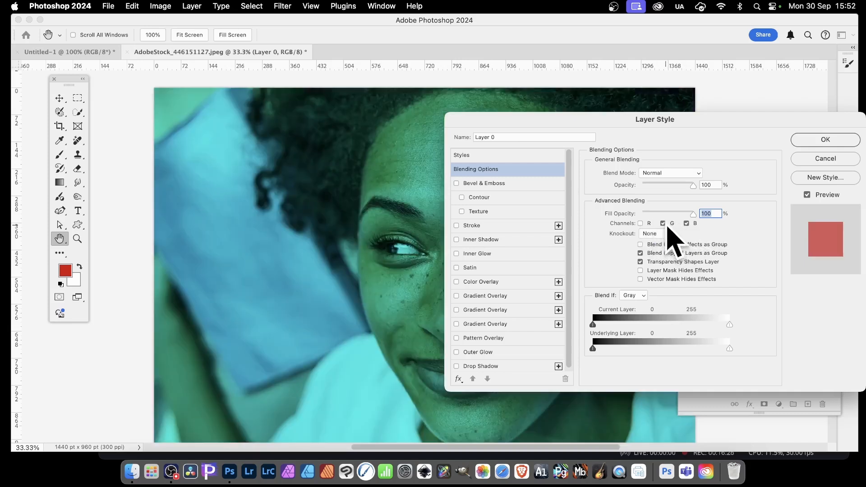
pyautogui.click(641, 223)
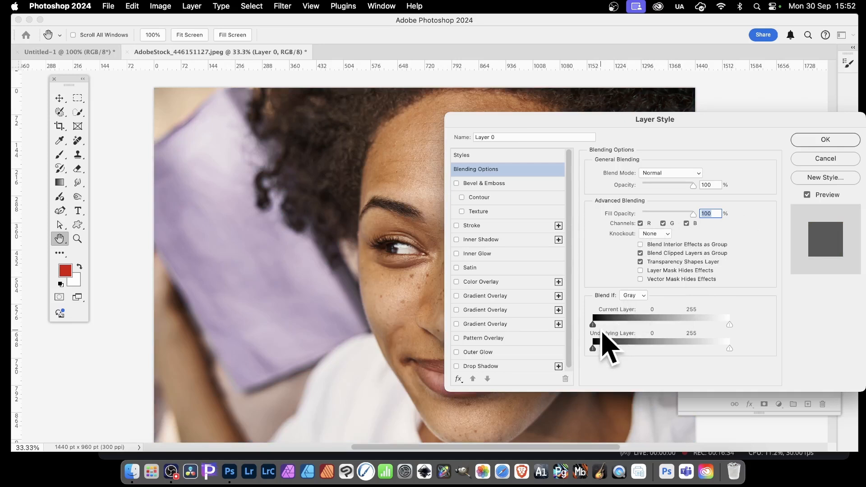
# Step: Raise the black Current Layer Blend If slider, apply it, then undo the change
pyautogui.moveTo(595, 326); pyautogui.dragTo(654, 324)
pyautogui.click(825, 139)
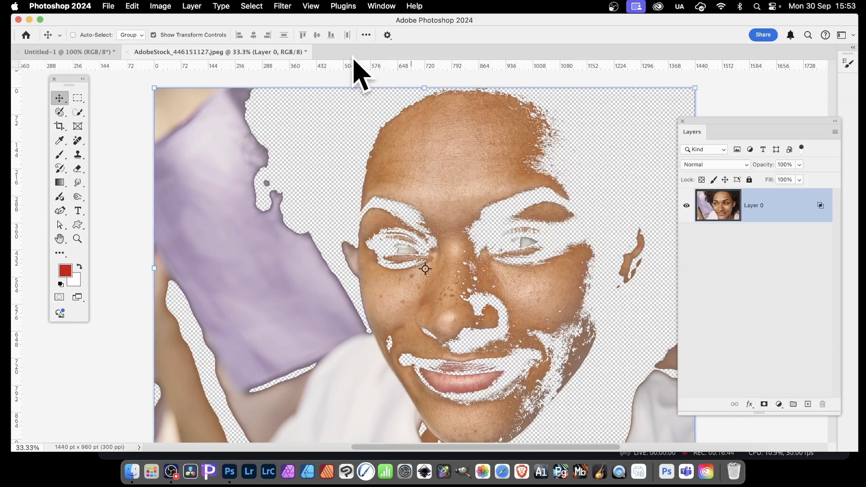
pyautogui.press('super+z')
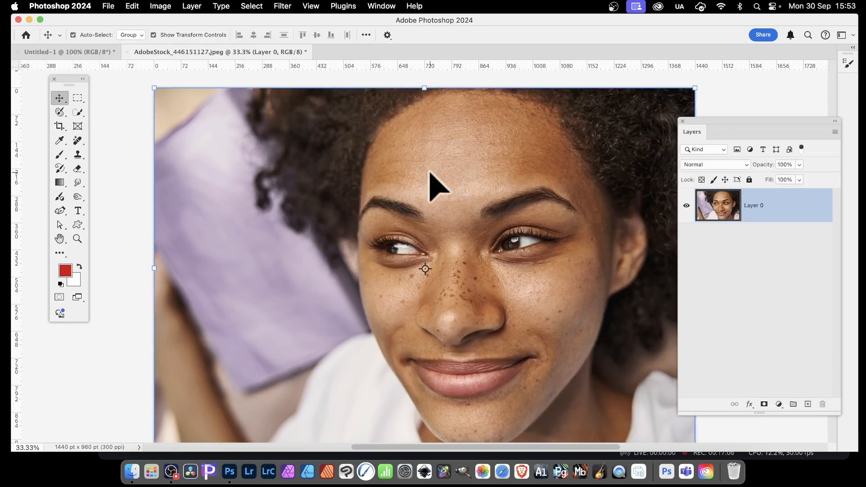
# Step: Open the Export As dialog and set the export size to 3x
pyautogui.click(190, 6)
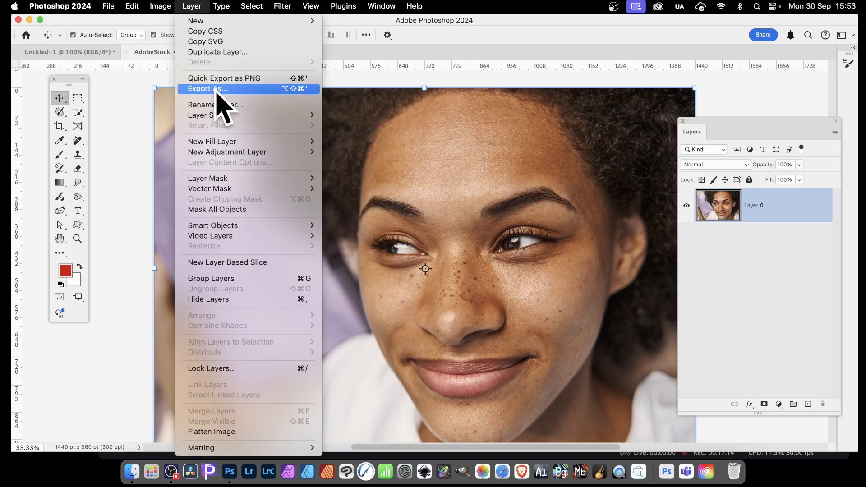
pyautogui.click(217, 89)
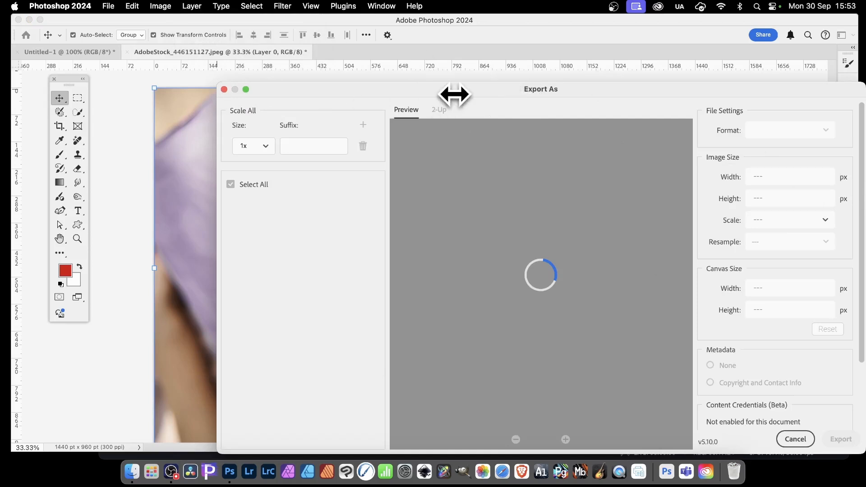
pyautogui.moveTo(453, 93); pyautogui.dragTo(382, 52)
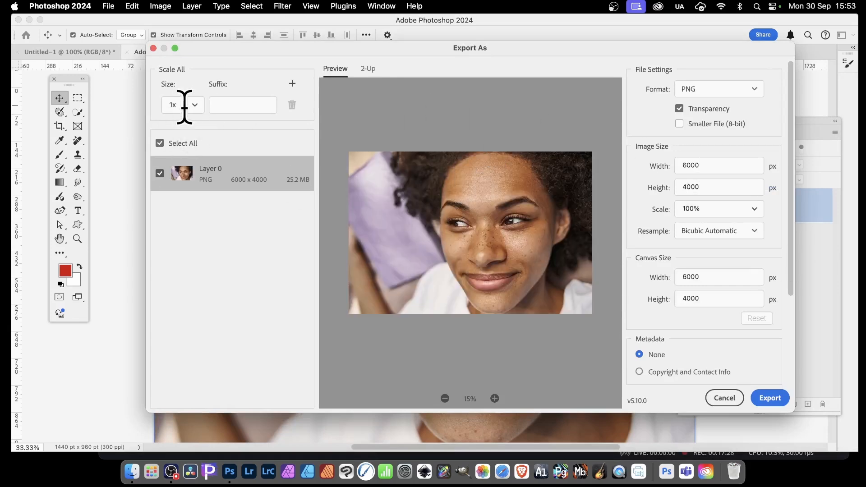
pyautogui.click(197, 104)
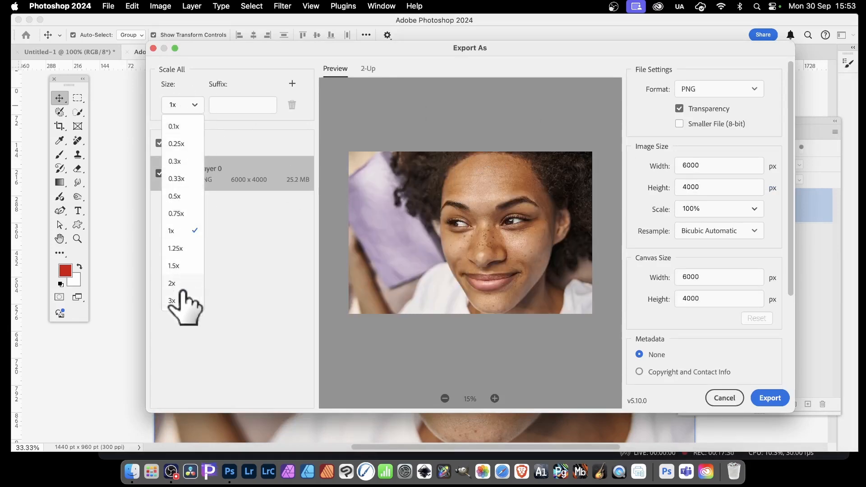
pyautogui.click(174, 301)
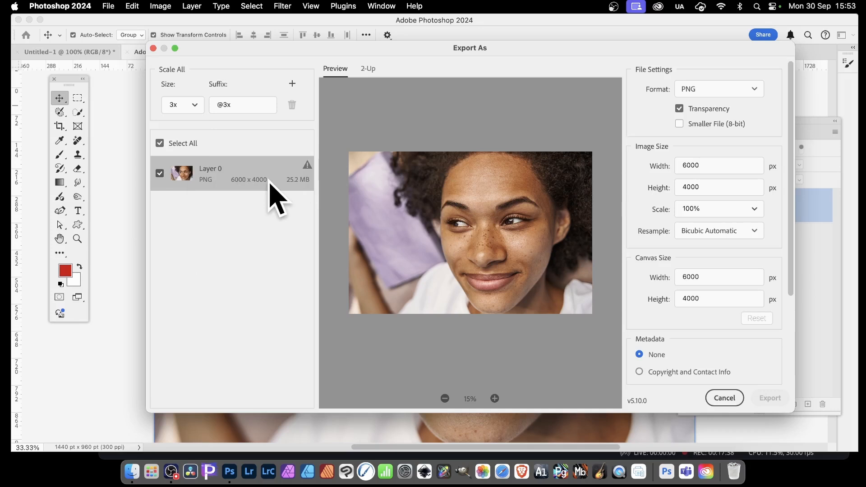
pyautogui.click(244, 103)
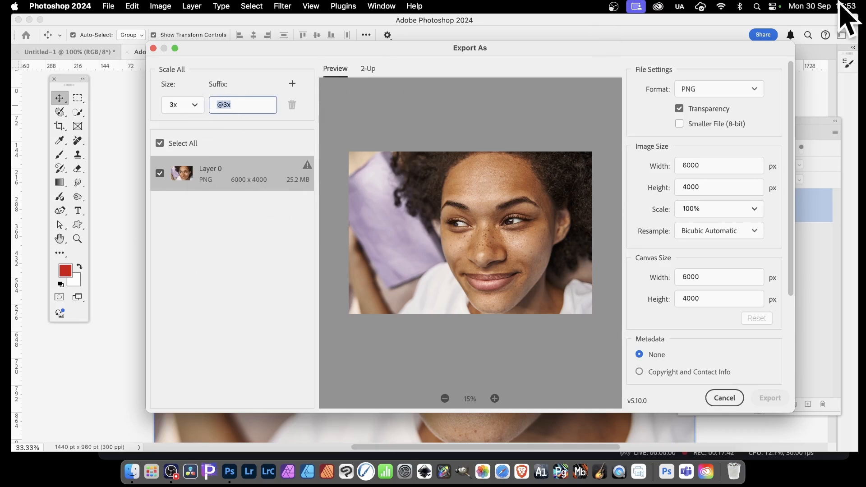
# Step: Check the export format options, set the canvas width to 8000 px, then cancel the export
pyautogui.click(706, 92)
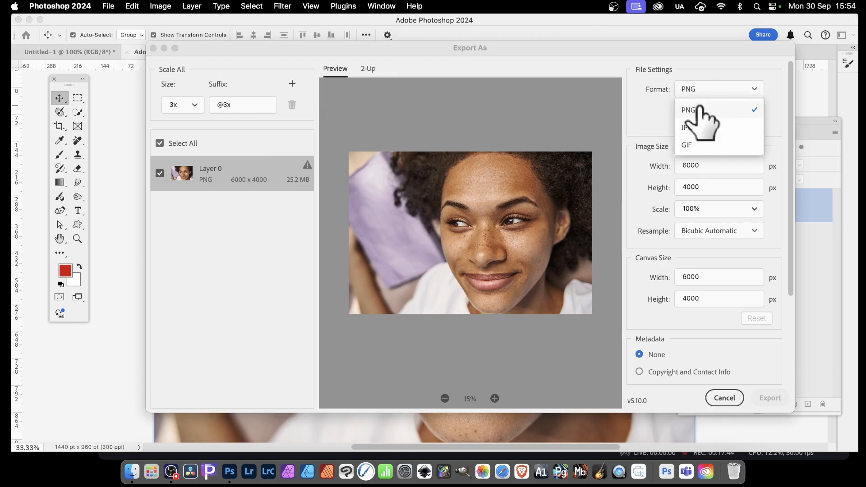
pyautogui.click(638, 145)
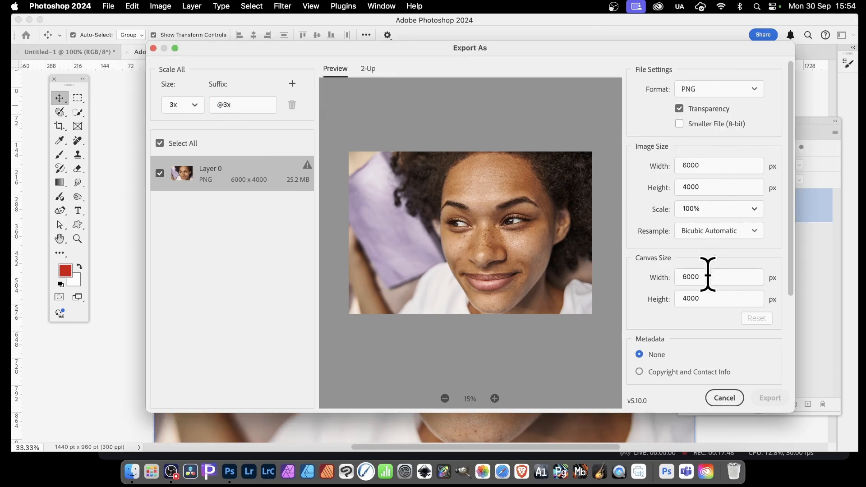
pyautogui.moveTo(708, 272); pyautogui.dragTo(654, 276)
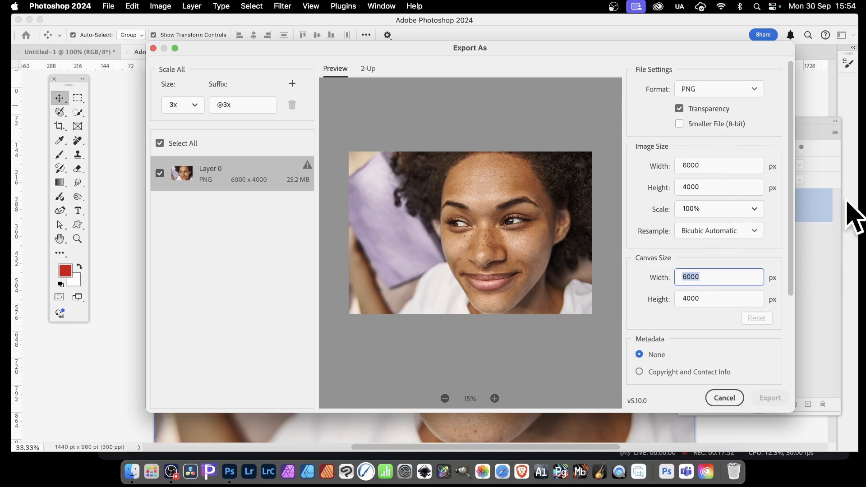
pyautogui.write('80')
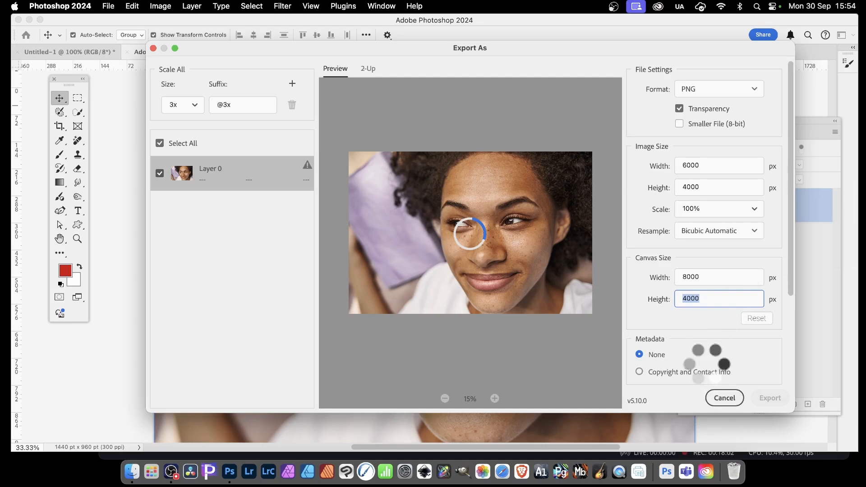
pyautogui.click(718, 397)
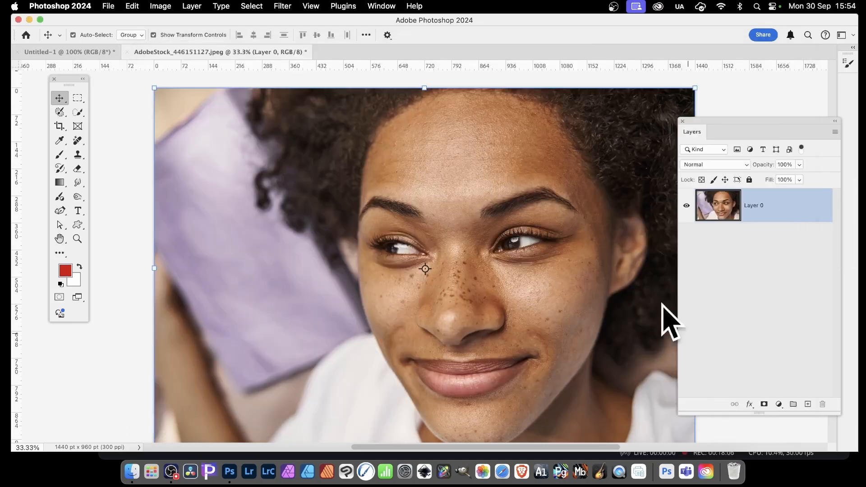
# Step: Flatten the image
pyautogui.click(197, 6)
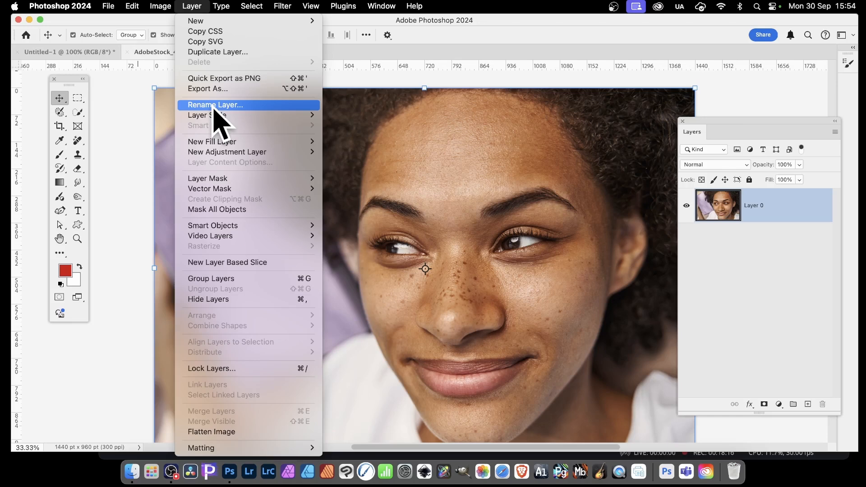
pyautogui.moveTo(218, 181)
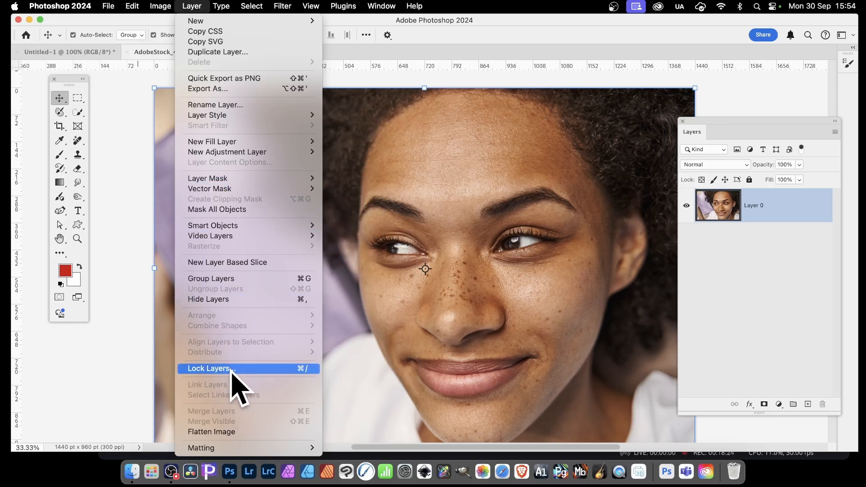
pyautogui.click(222, 432)
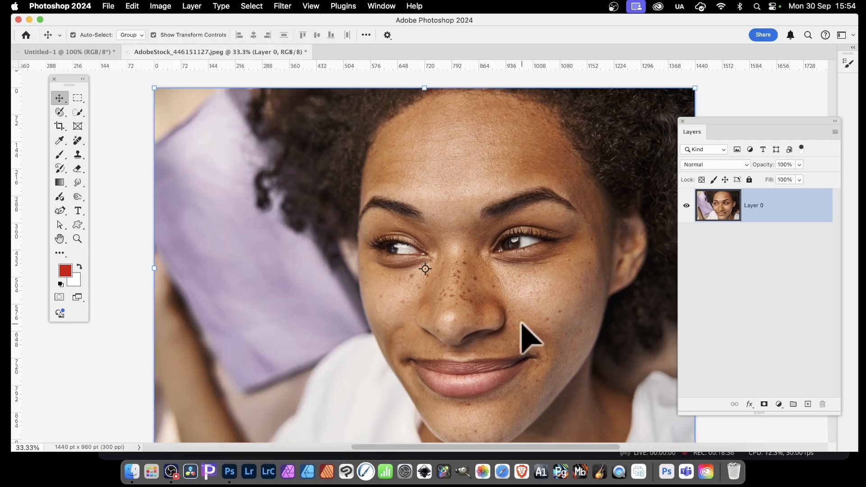